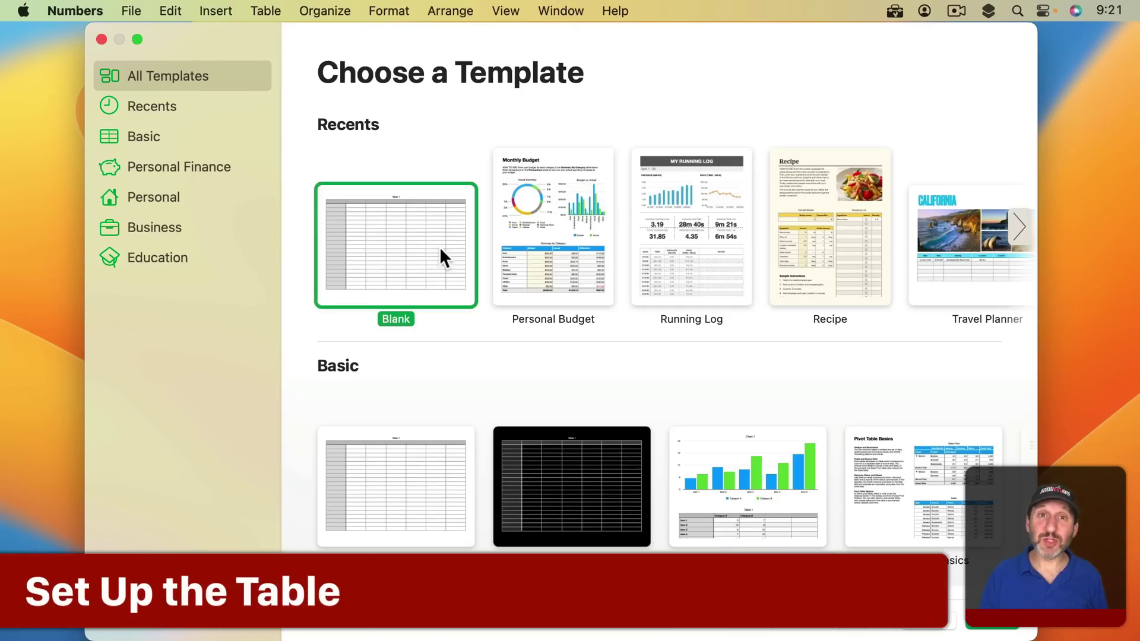
# Create a blank spreadsheet with headers Title, Author, Format and Year in cells A1–D1.
pyautogui.doubleClick(385, 248)
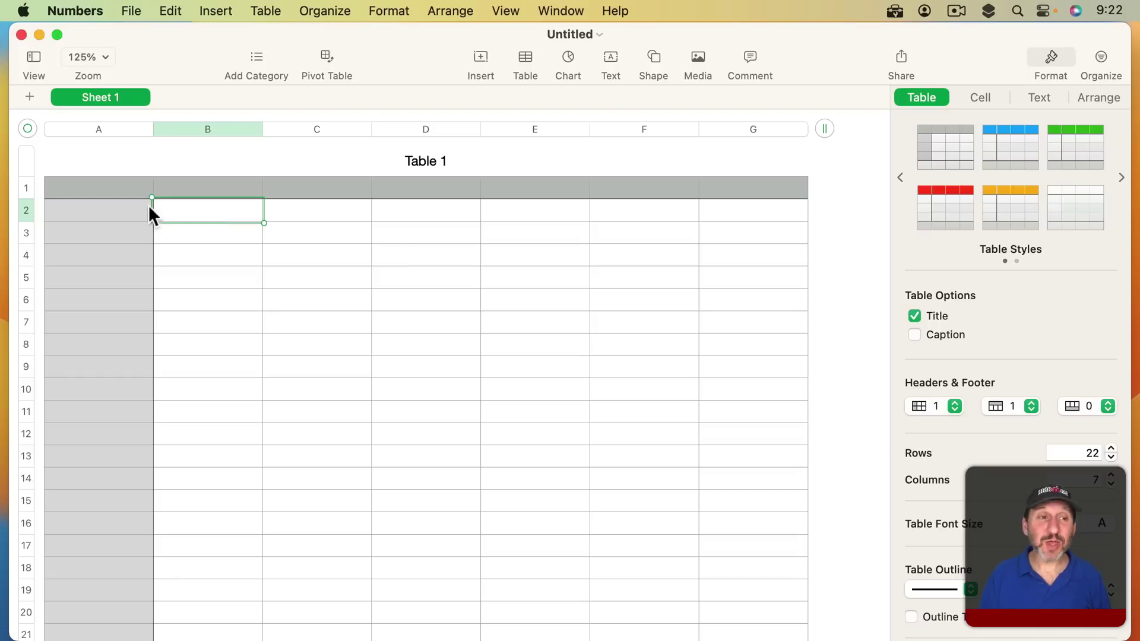
pyautogui.click(118, 188)
pyautogui.write('Title')
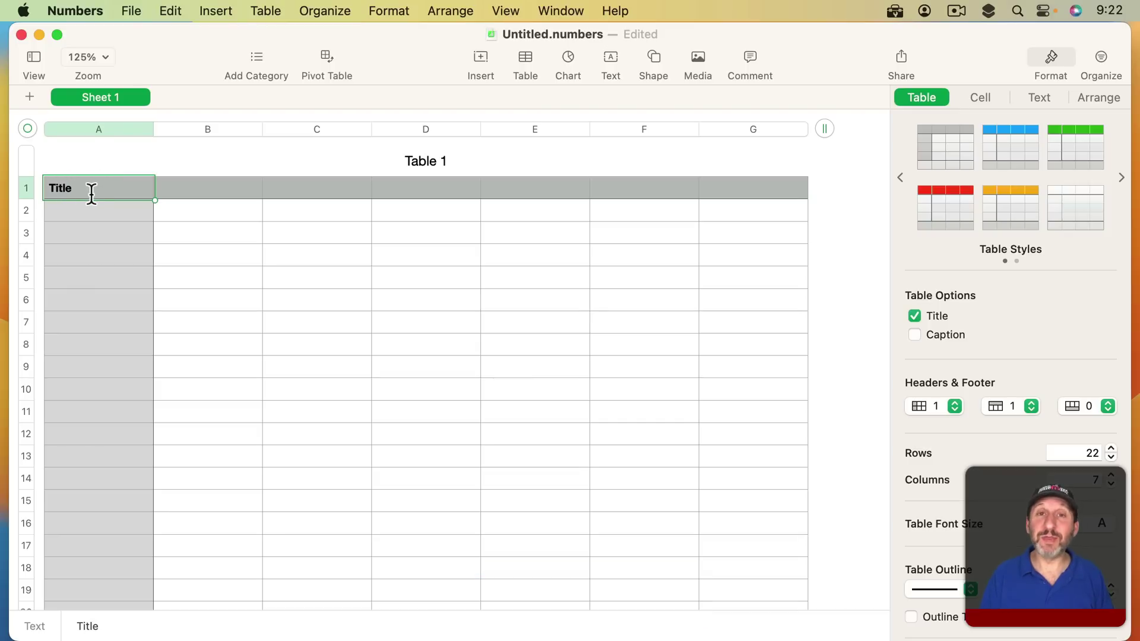
pyautogui.click(220, 187)
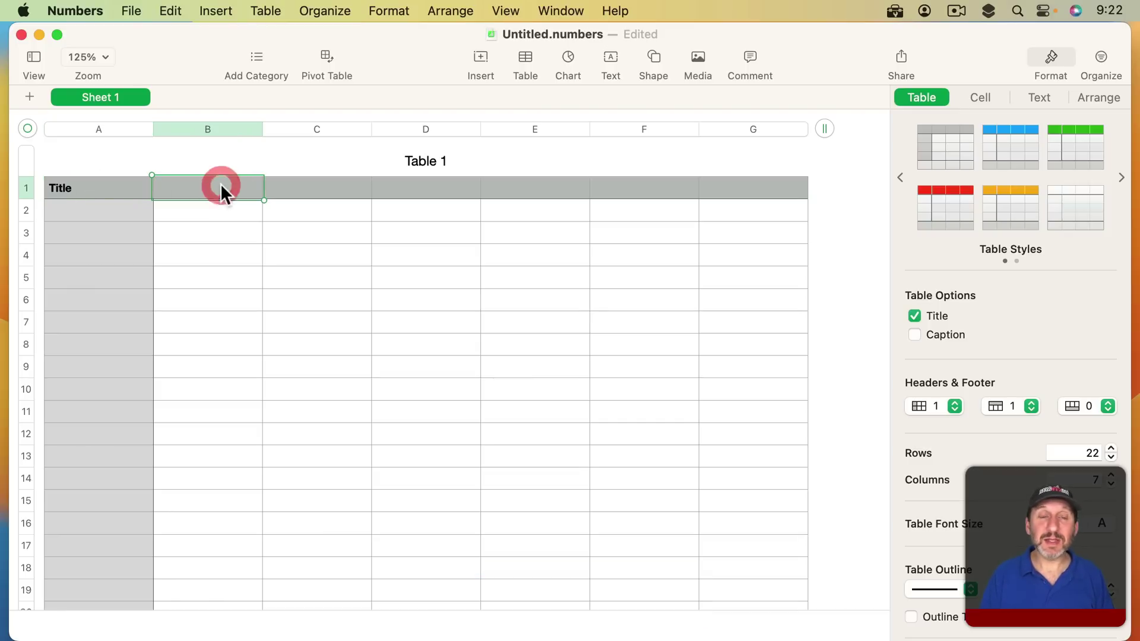
pyautogui.write('Author')
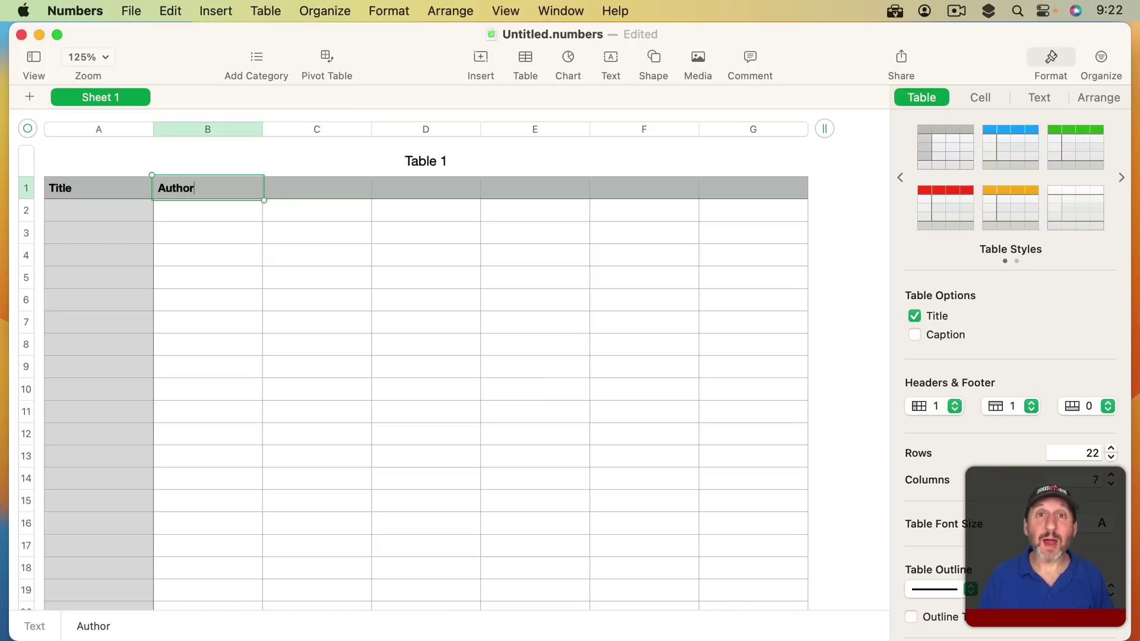
pyautogui.click(338, 188)
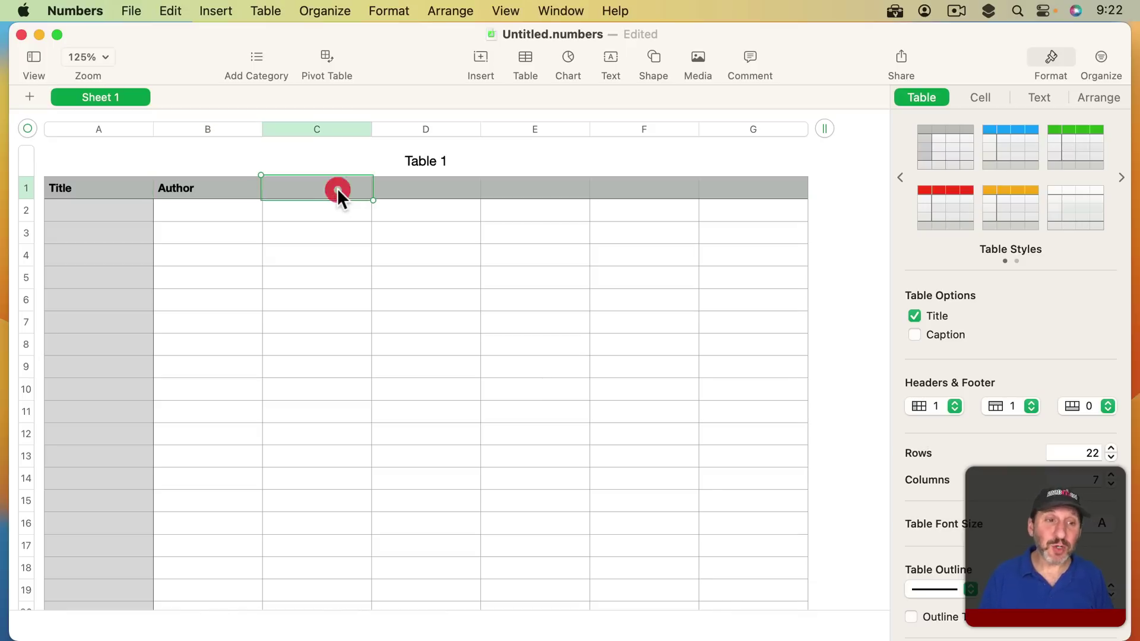
pyautogui.write('Format')
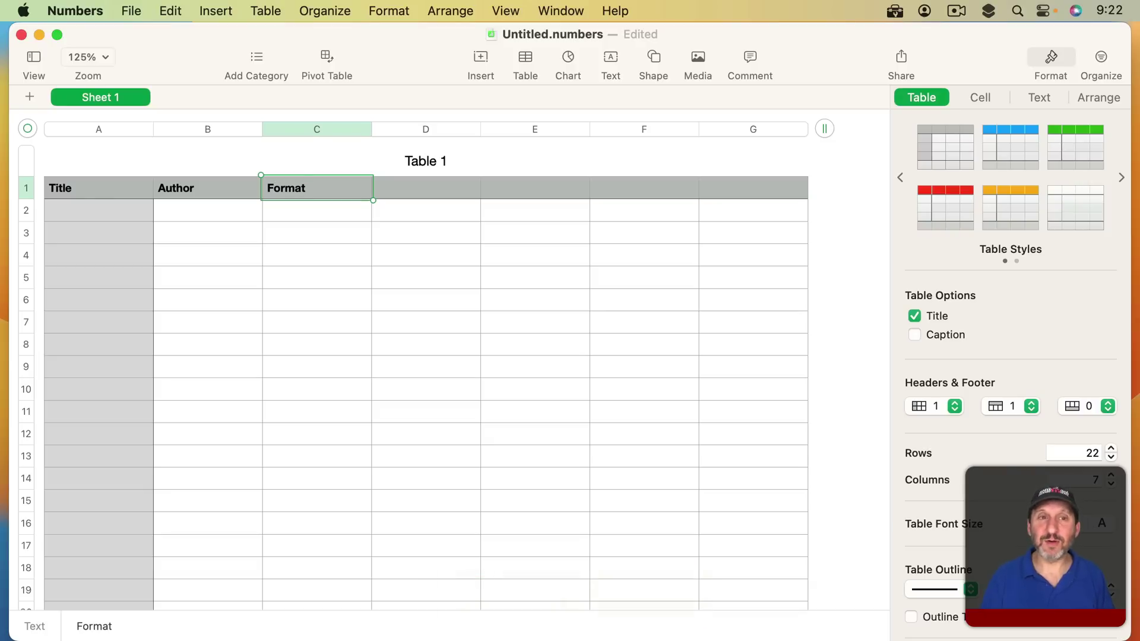
pyautogui.click(461, 193)
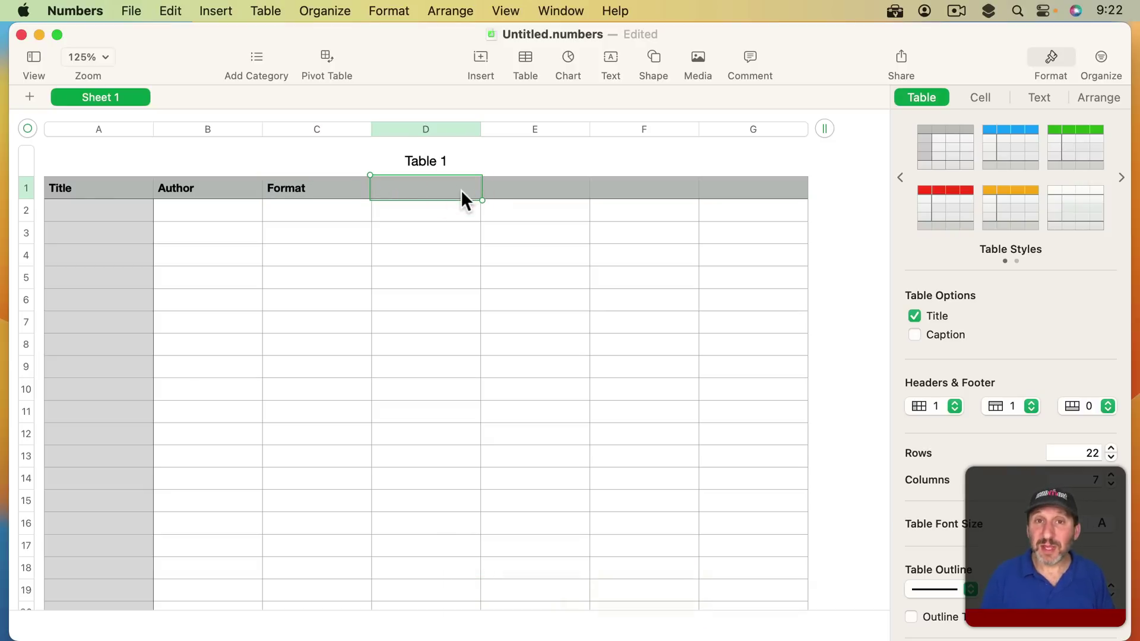
pyautogui.write('Year')
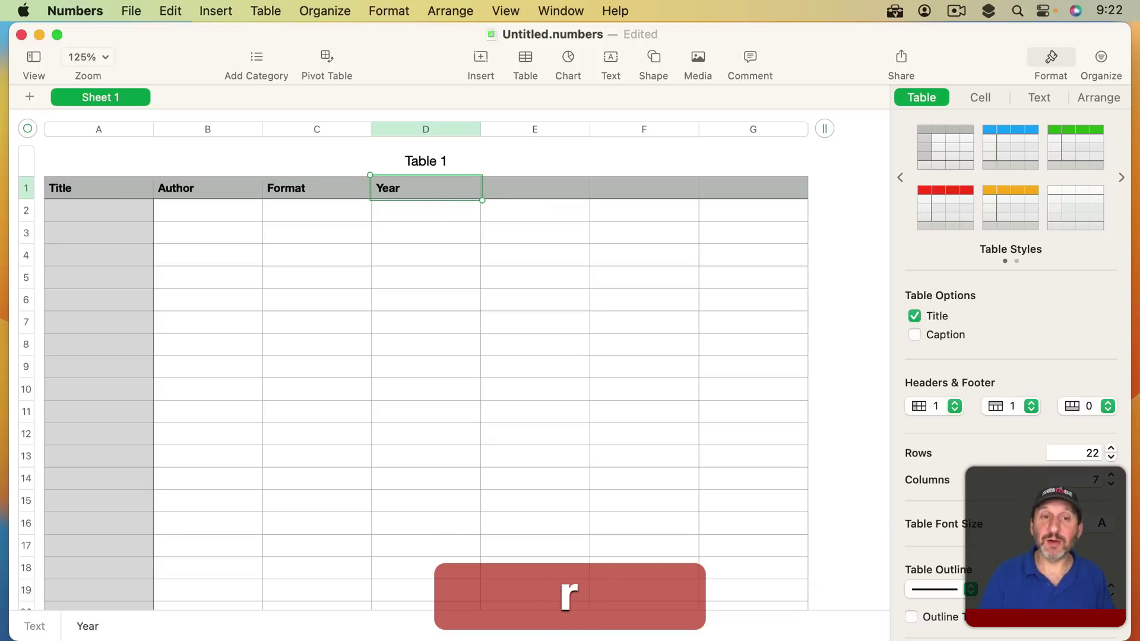
pyautogui.press('Tab')
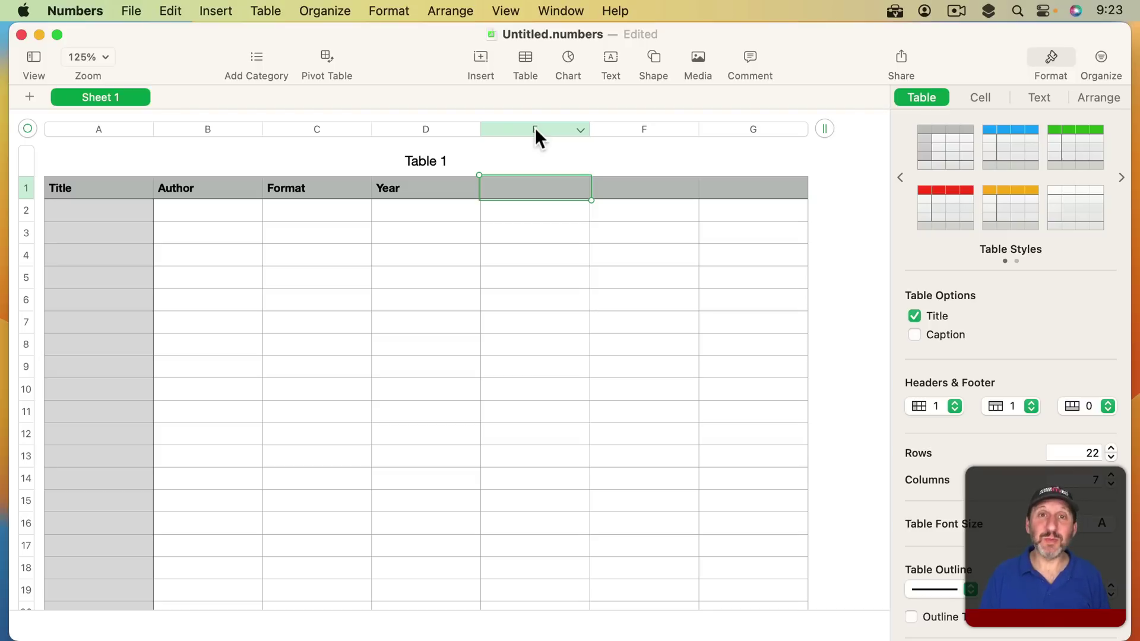
# Enter 'To Kill a Mockingbird' in A2 and 'Harper Lee' in B2.
pyautogui.click(111, 214)
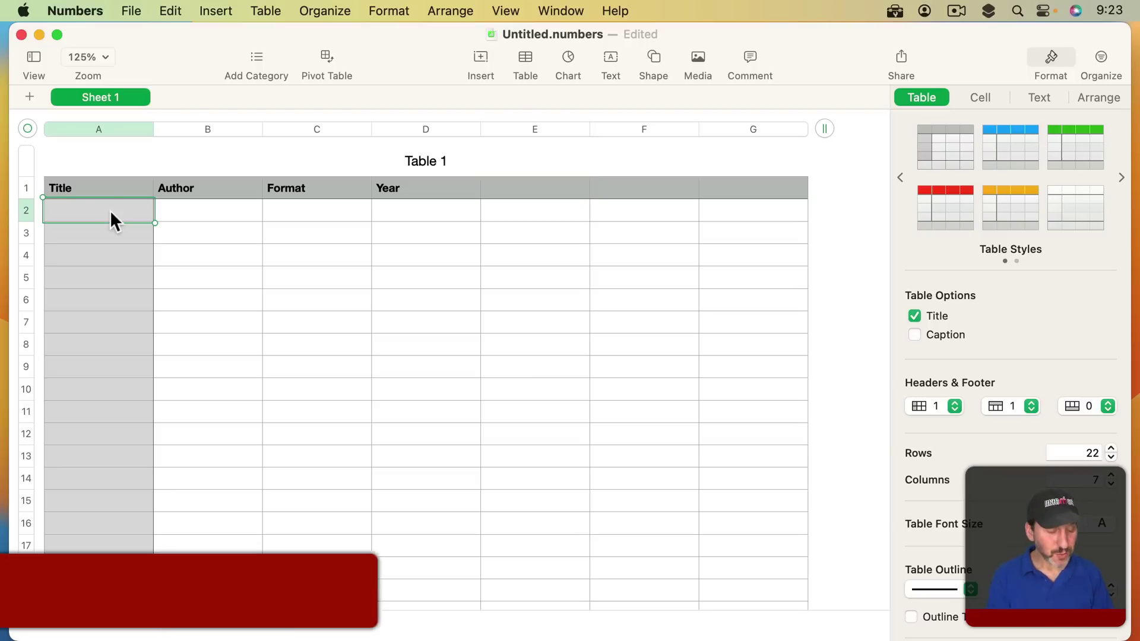
pyautogui.write('To ')
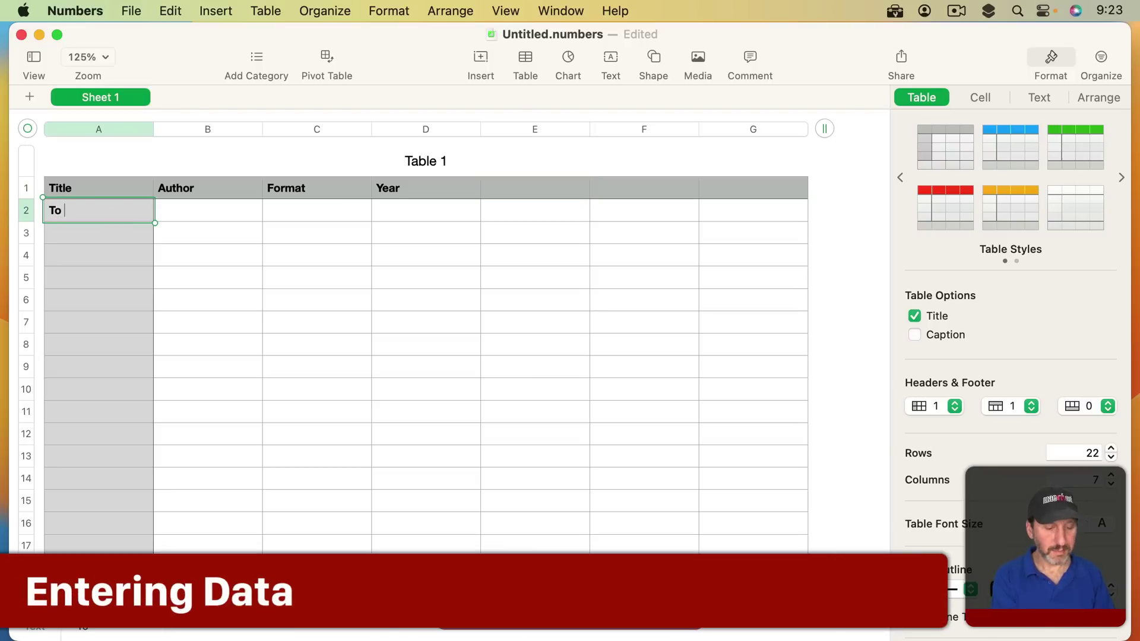
pyautogui.write('Kill a Mock')
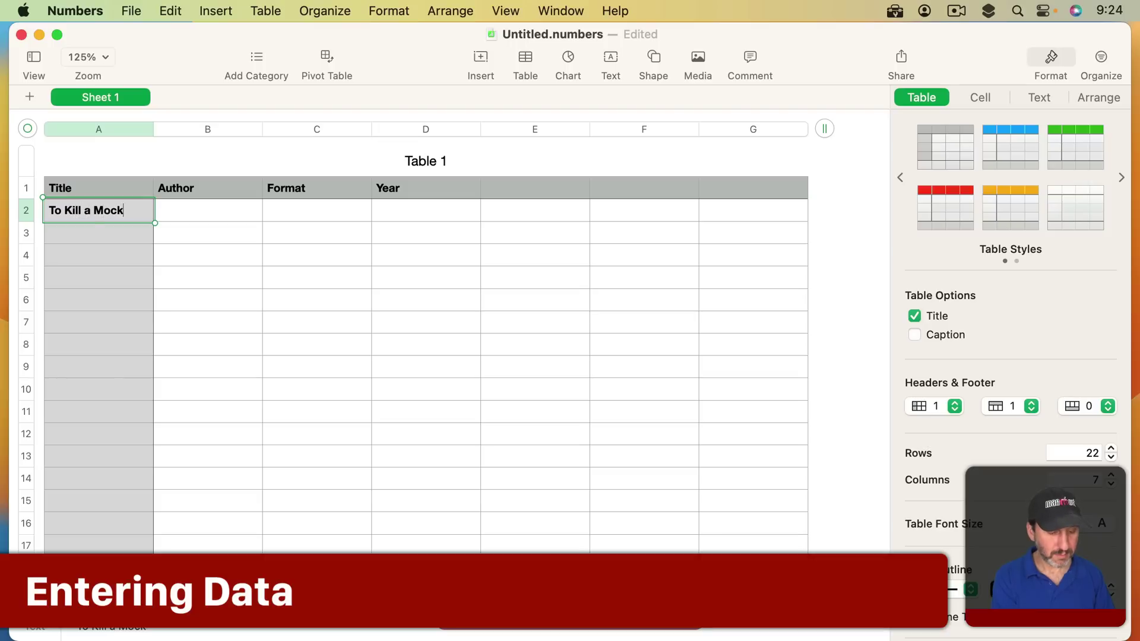
pyautogui.write('ingbird')
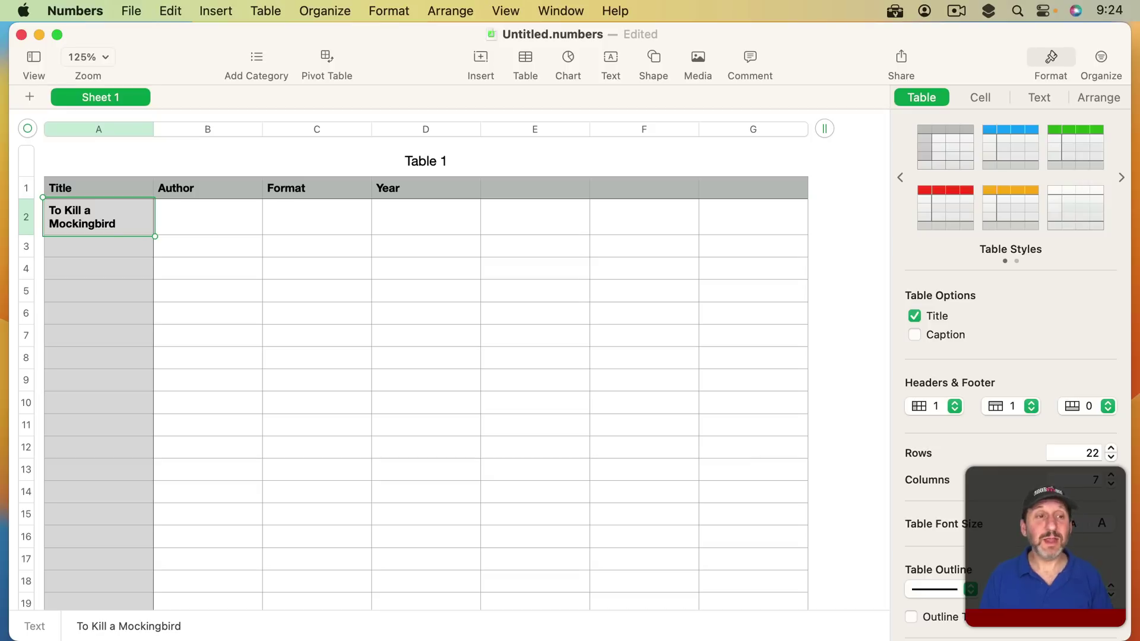
pyautogui.press('Tab')
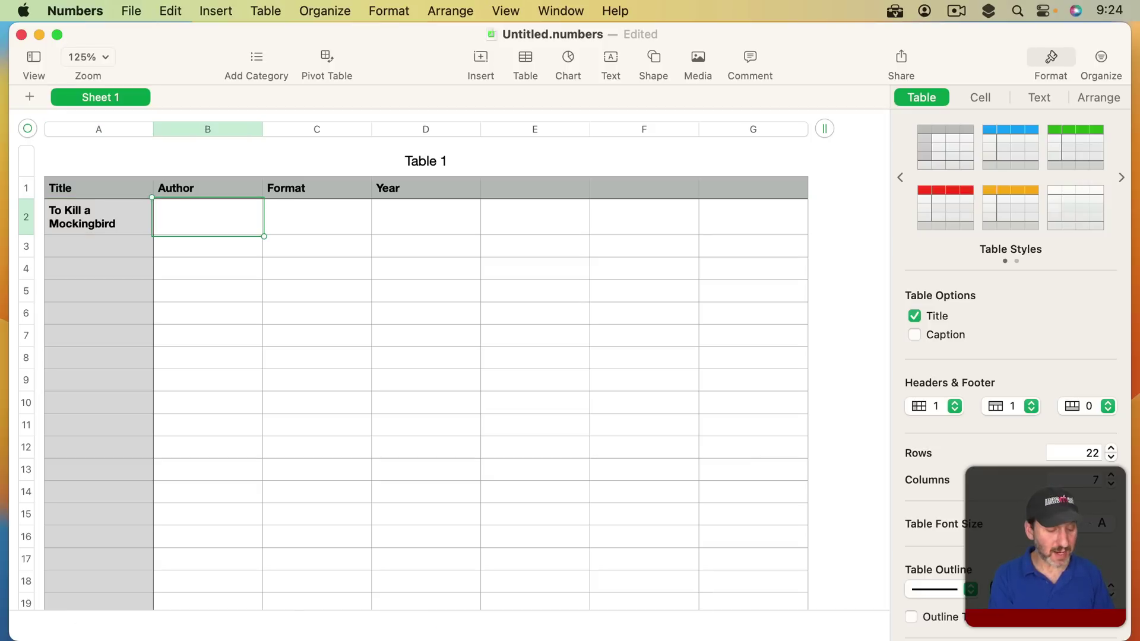
pyautogui.press('shift')
pyautogui.write('H')
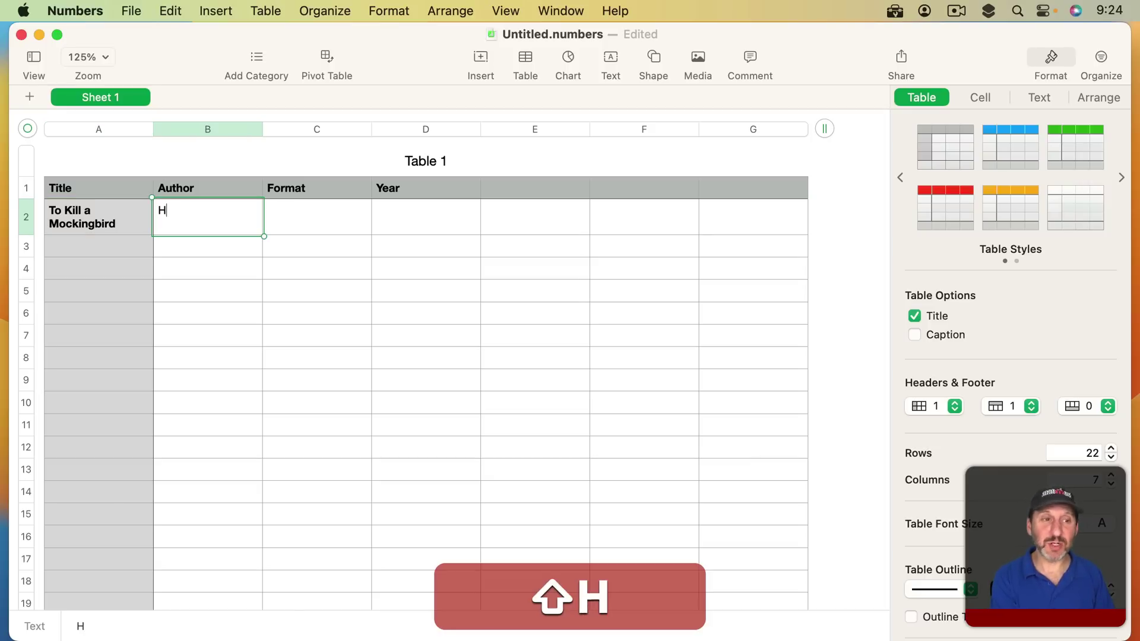
pyautogui.write('arper Lee')
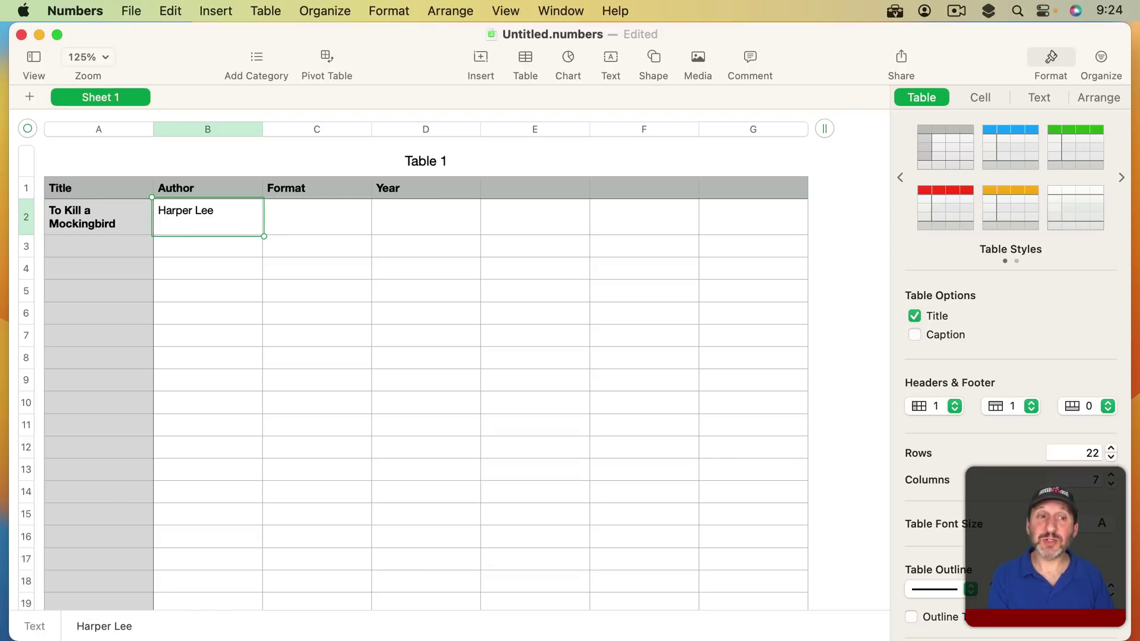
pyautogui.press('Return')
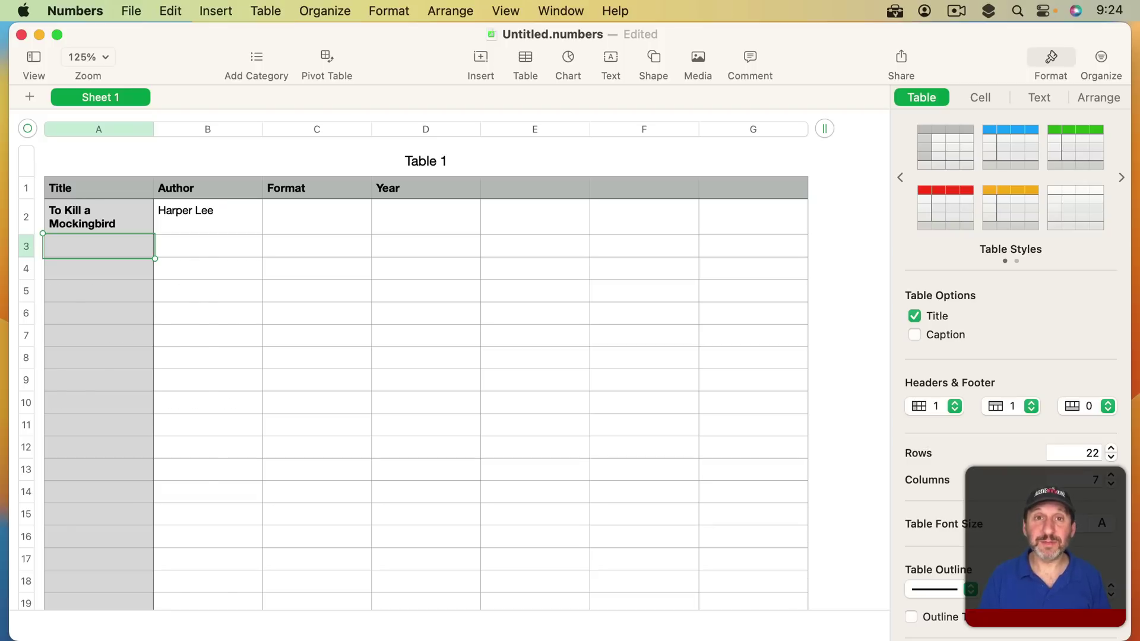
# Paste the remaining book titles and authors into columns A and B.
pyautogui.press('super+v')
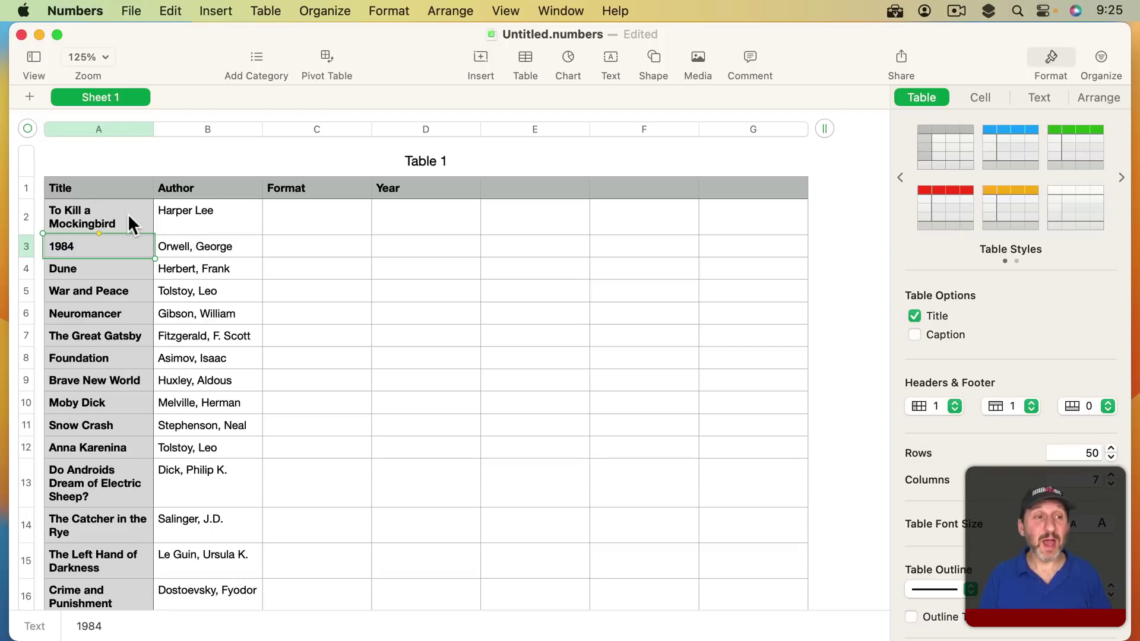
pyautogui.click(102, 216)
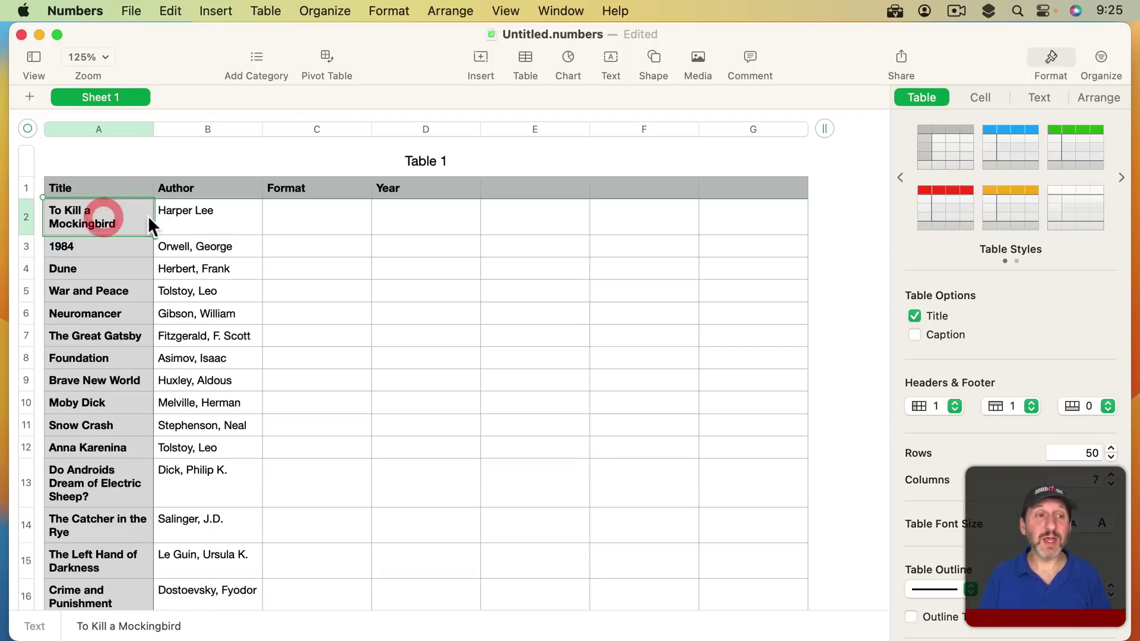
pyautogui.click(168, 216)
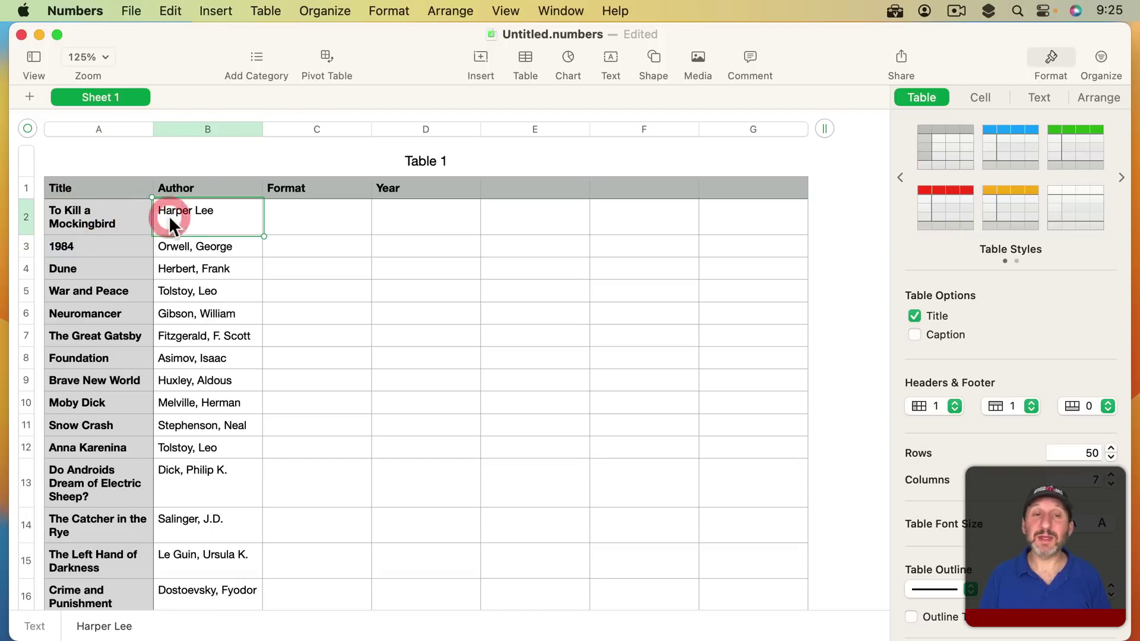
# Enter Paperback, Hardcover and Trade Paperback in C2–C4, then paste the publication years into column D.
pyautogui.click(326, 217)
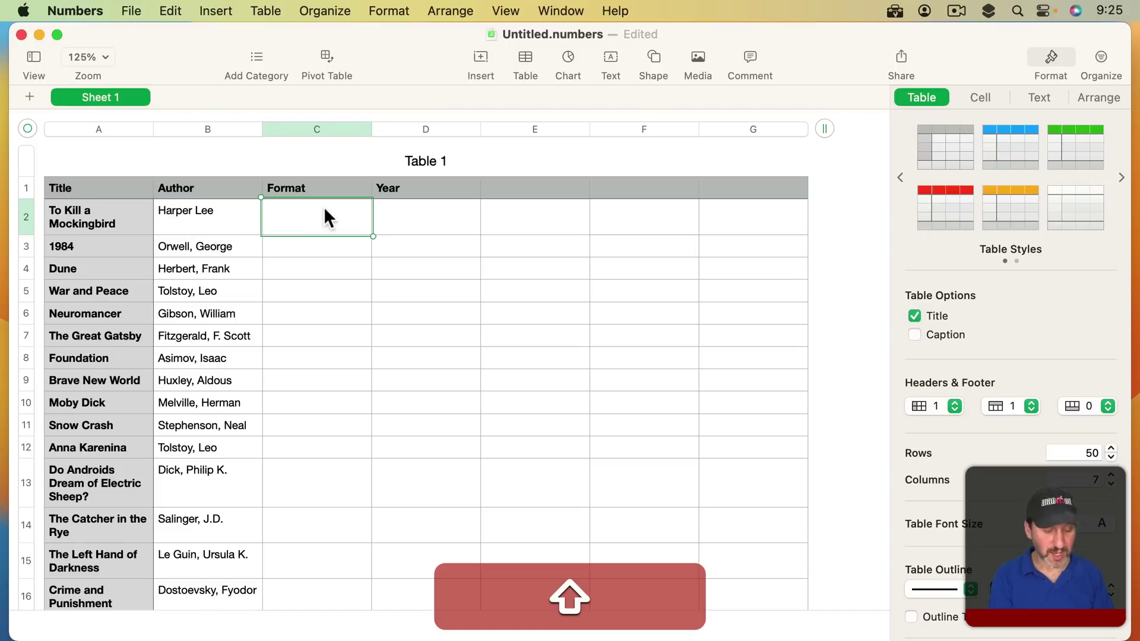
pyautogui.write('Paper')
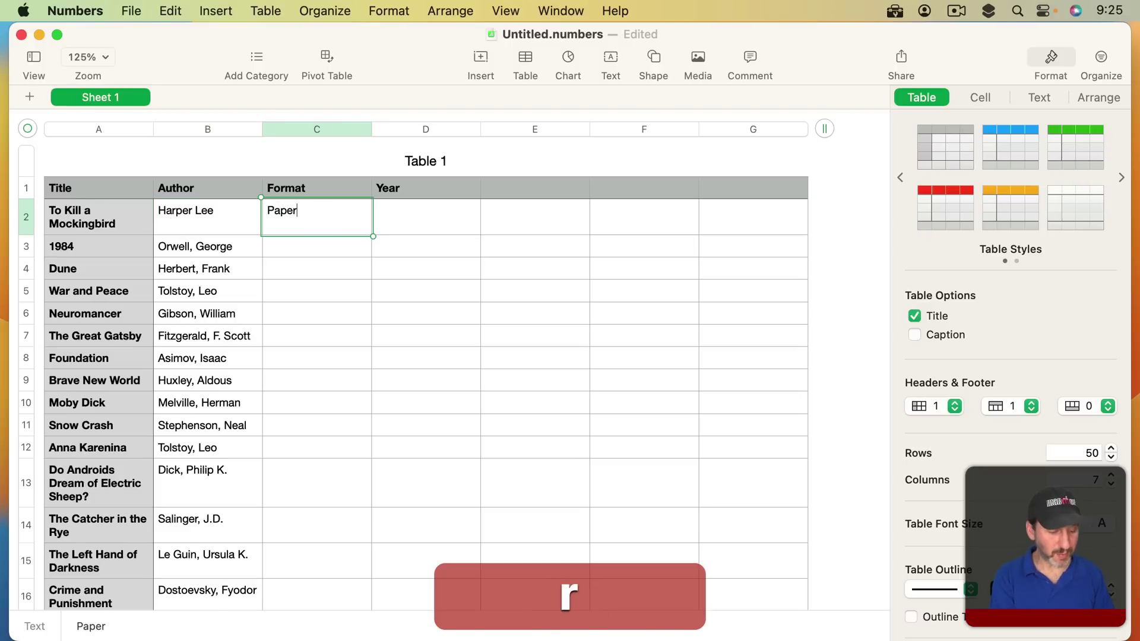
pyautogui.write('back')
pyautogui.press('Return')
pyautogui.write('Hardcover')
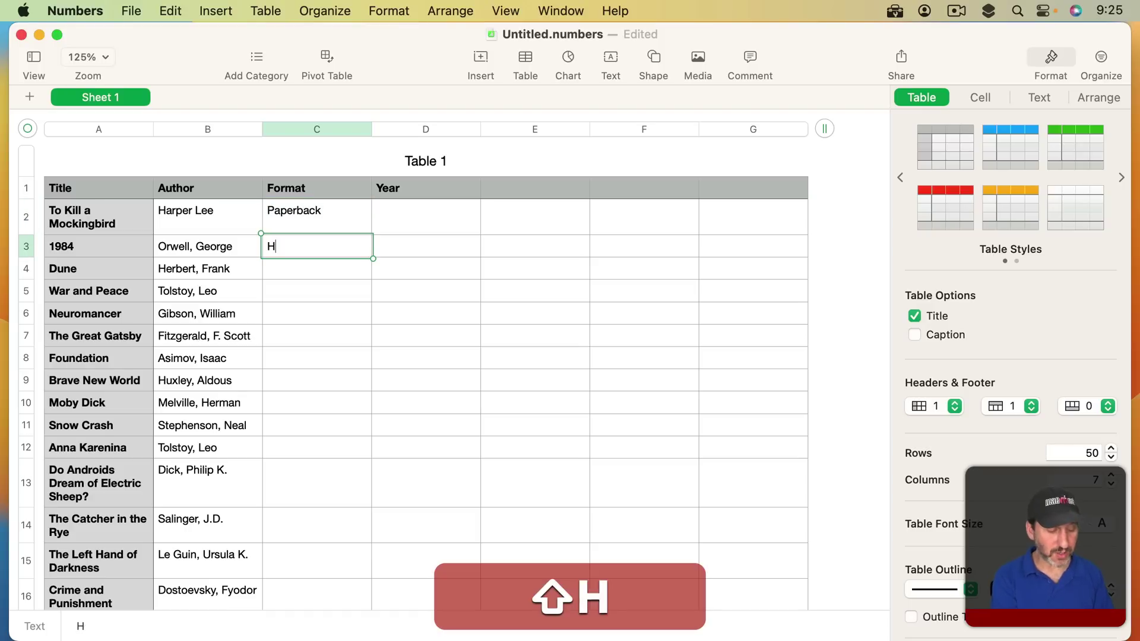
pyautogui.press('Return')
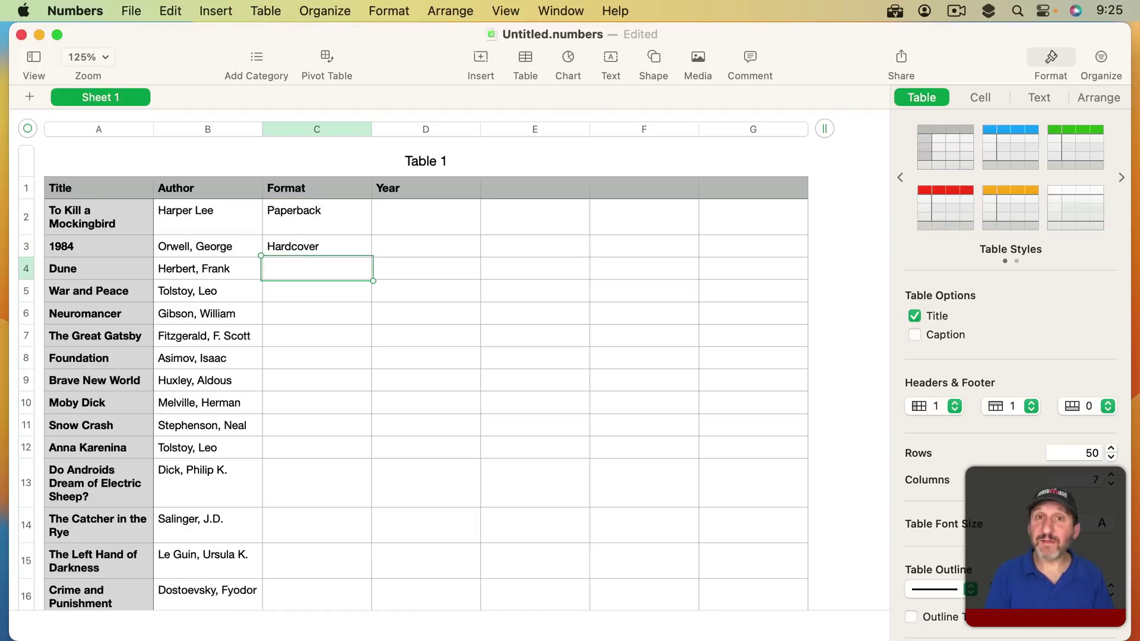
pyautogui.write('Trade Paperback')
pyautogui.press('Return')
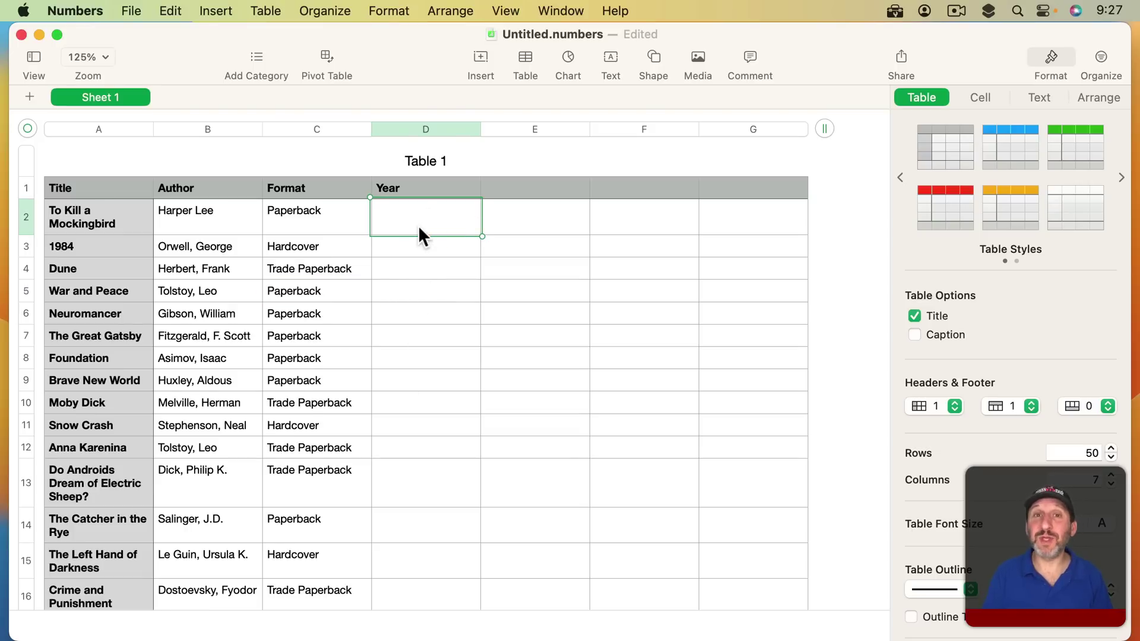
pyautogui.press('super+v')
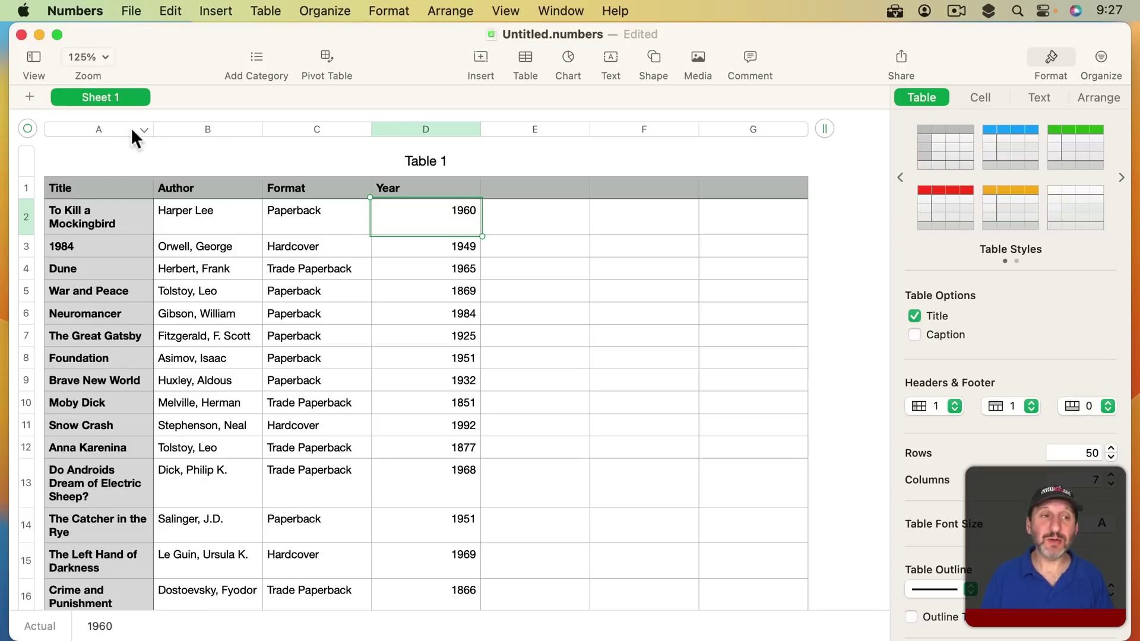
# Resize column A to about 154 pt so the titles fit.
pyautogui.moveTo(152, 127); pyautogui.dragTo(269, 139)
pyautogui.scroll(-15, 218, 338)
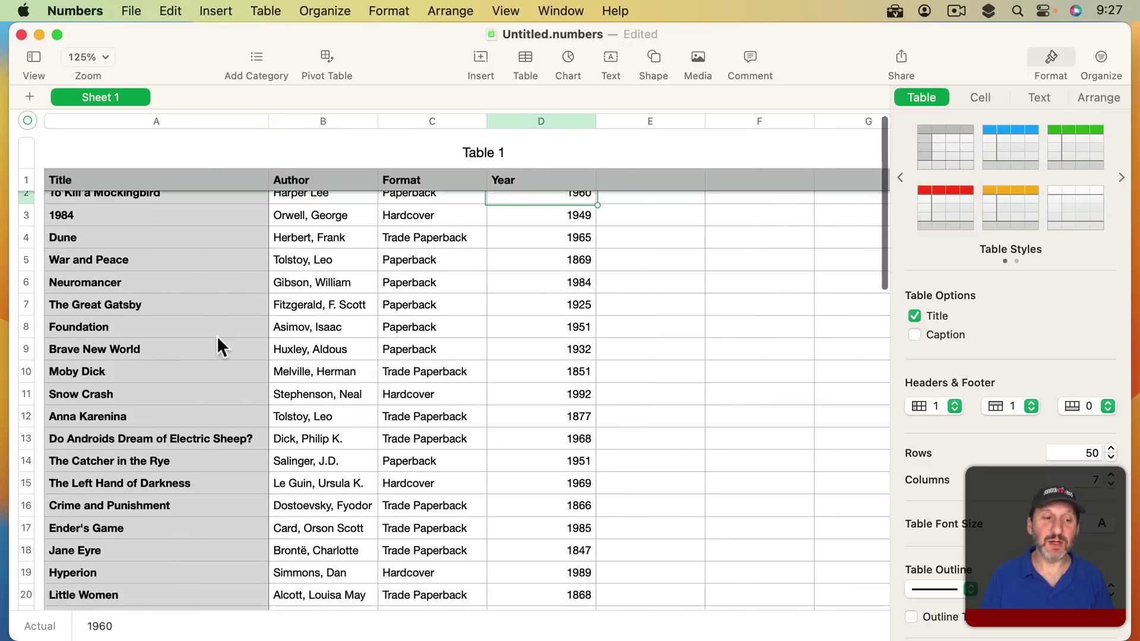
pyautogui.scroll(15, 217, 339)
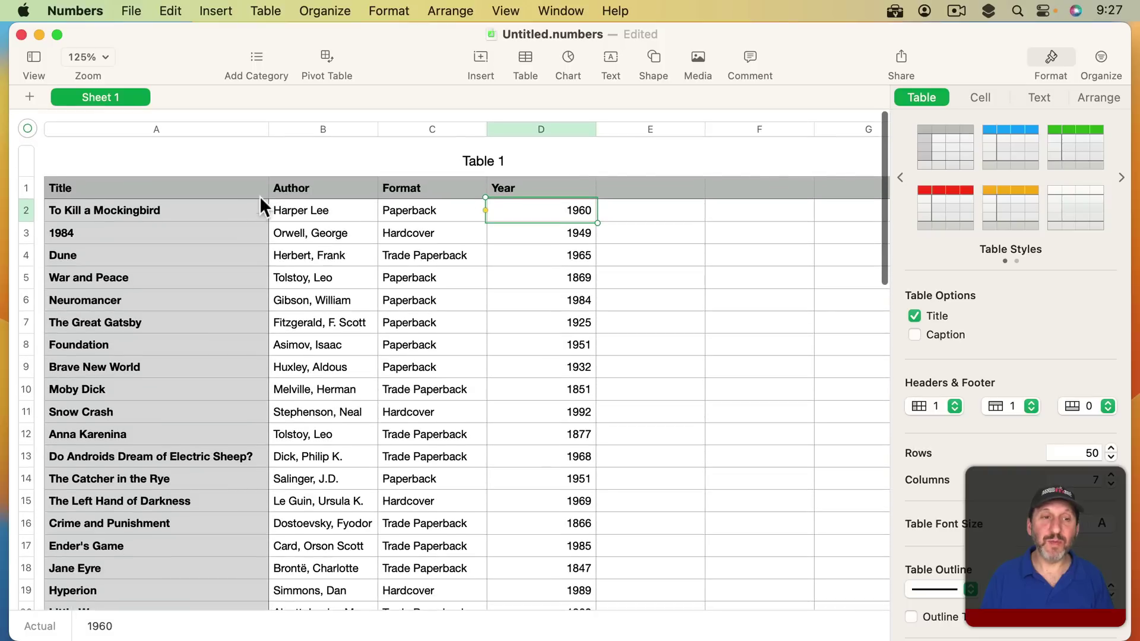
pyautogui.moveTo(268, 131); pyautogui.dragTo(216, 135)
# Widen column B to 135 pt and narrow the Year column to fit four-digit years.
pyautogui.scroll(-5, 297, 304)
pyautogui.scroll(-10, 297, 304)
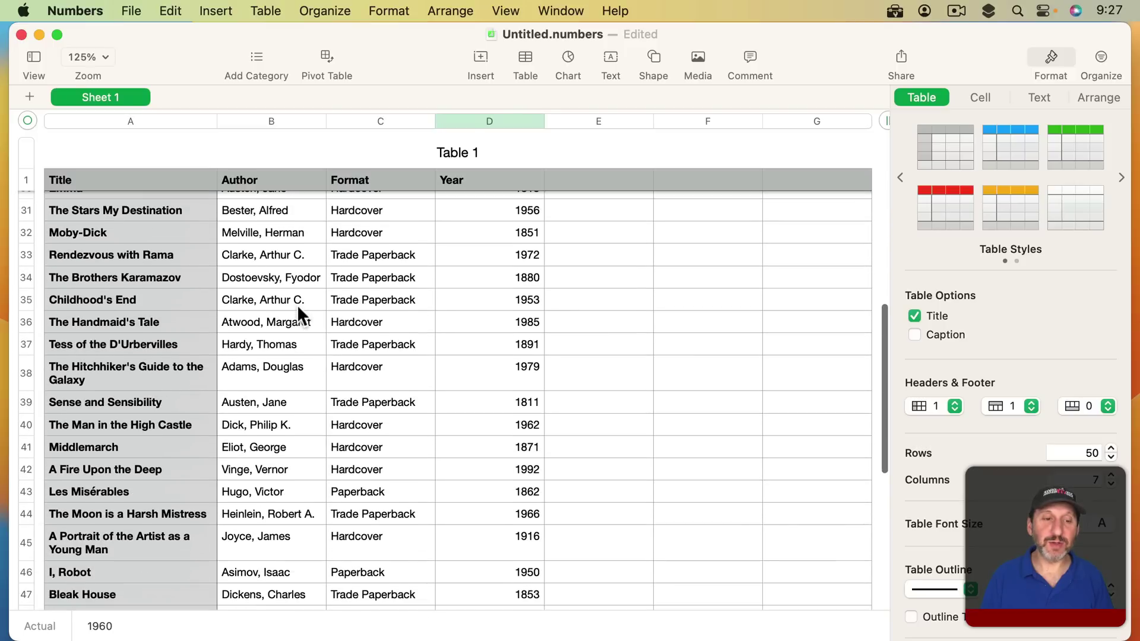
pyautogui.scroll(-5, 297, 305)
pyautogui.click(270, 476)
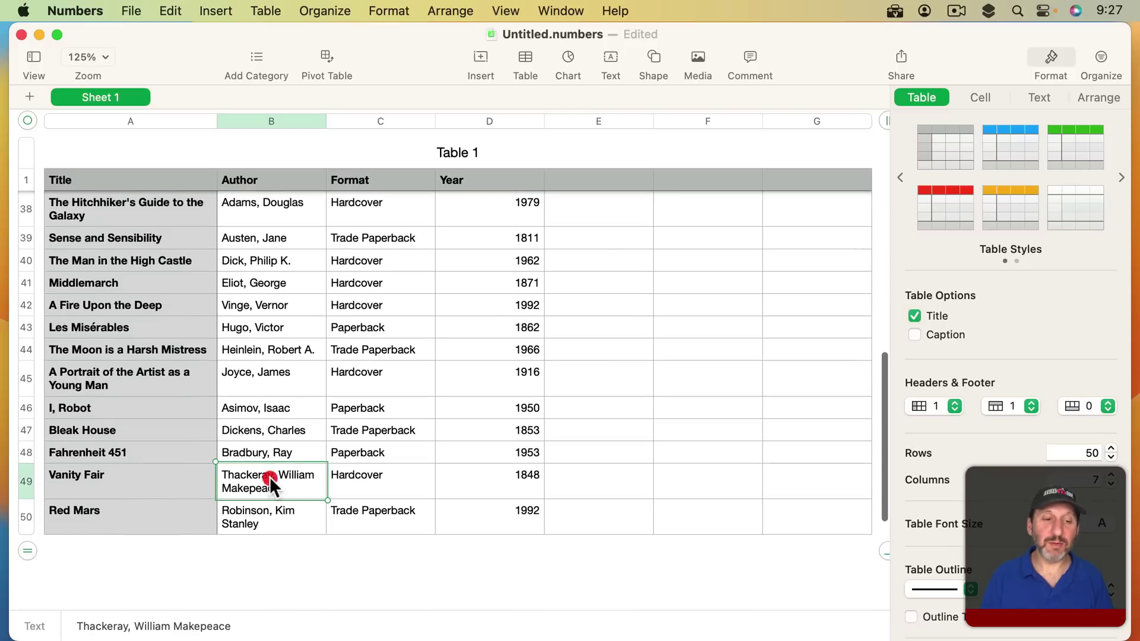
pyautogui.rightClick(269, 479)
pyautogui.click(329, 113)
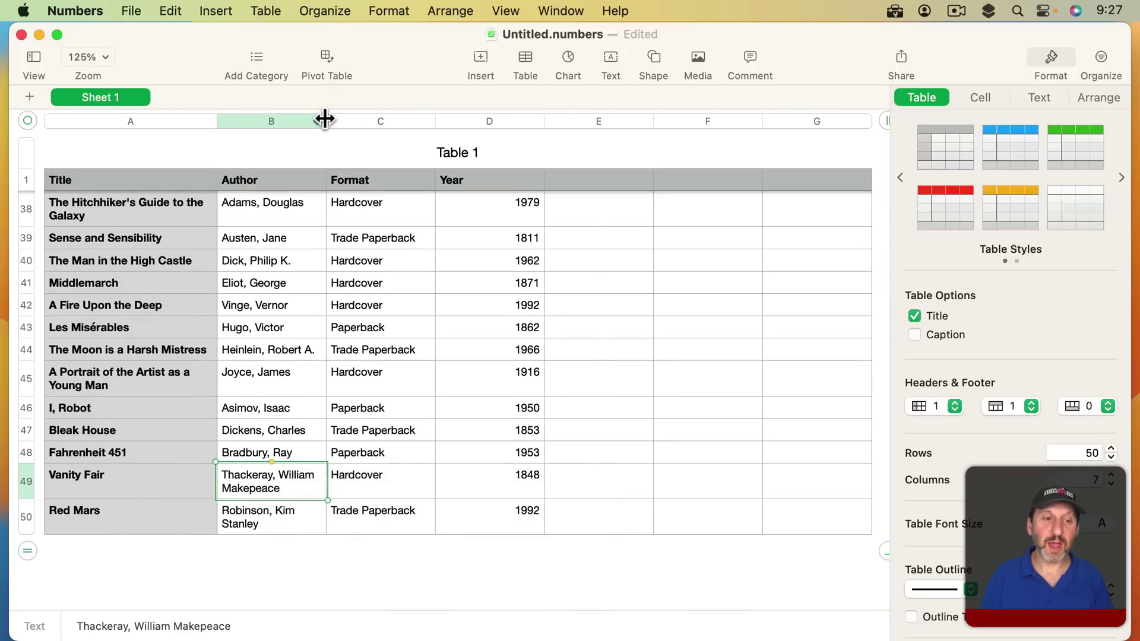
pyautogui.moveTo(324, 117); pyautogui.dragTo(394, 121)
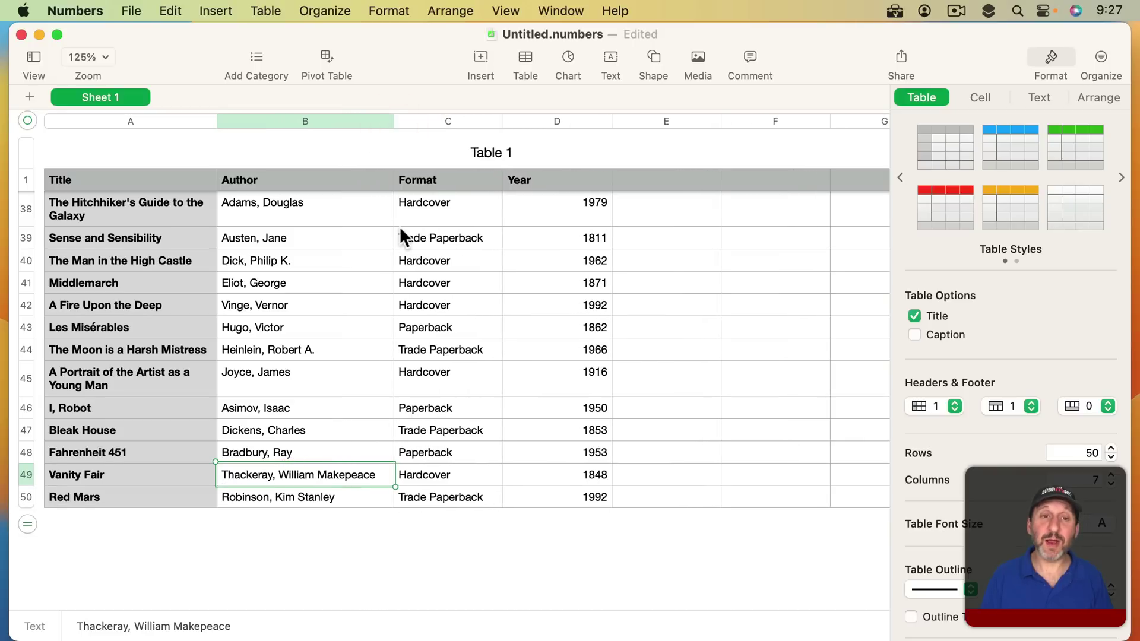
pyautogui.scroll(15, 400, 227)
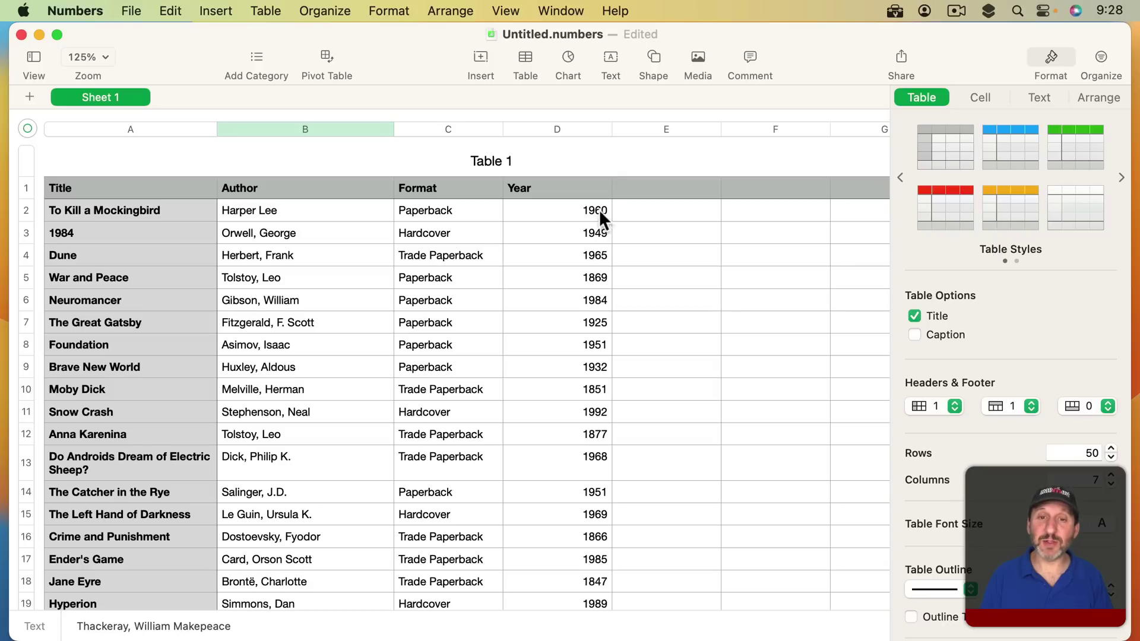
pyautogui.moveTo(614, 129); pyautogui.dragTo(547, 138)
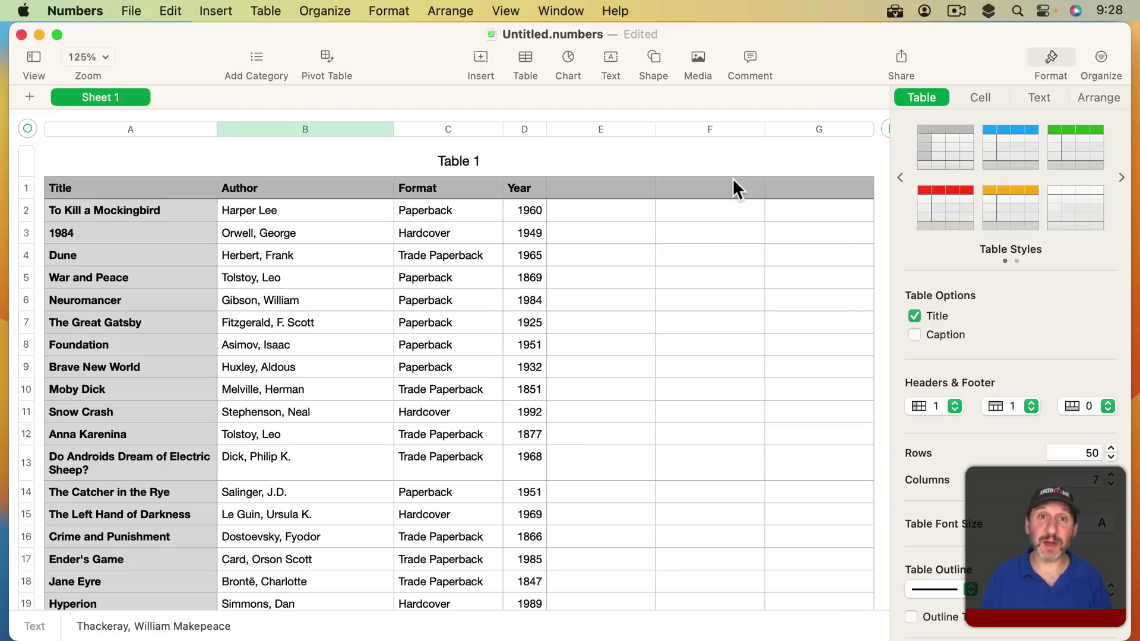
# Label E1 'Notes', then enter 'Need a better copy' in E7 and 'Signed' in E15.
pyautogui.click(596, 191)
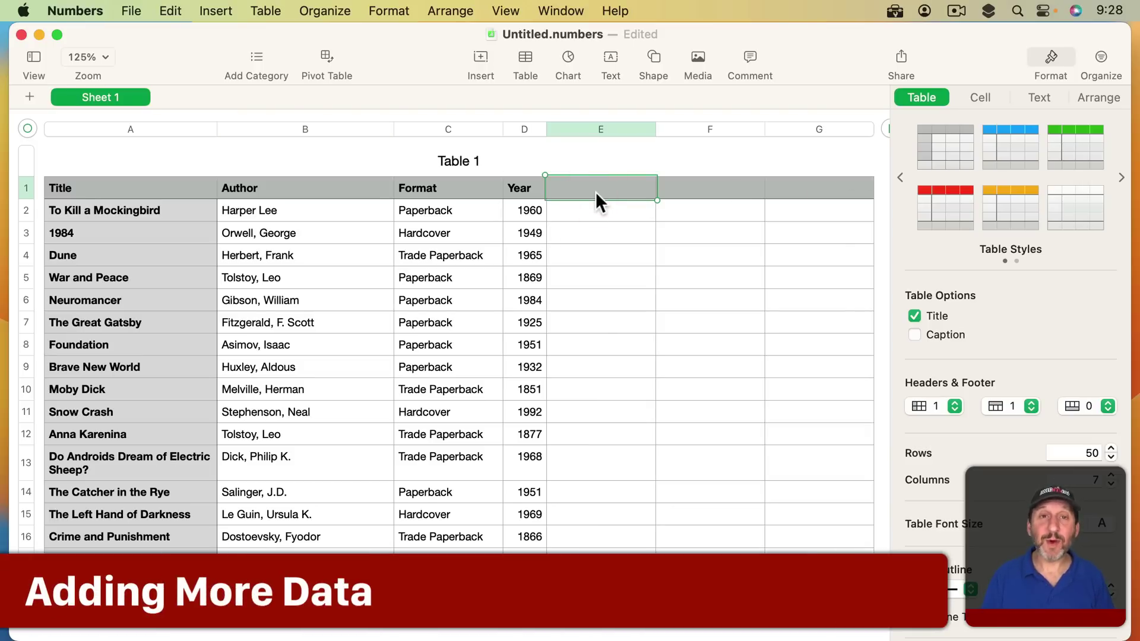
pyautogui.write('Notes')
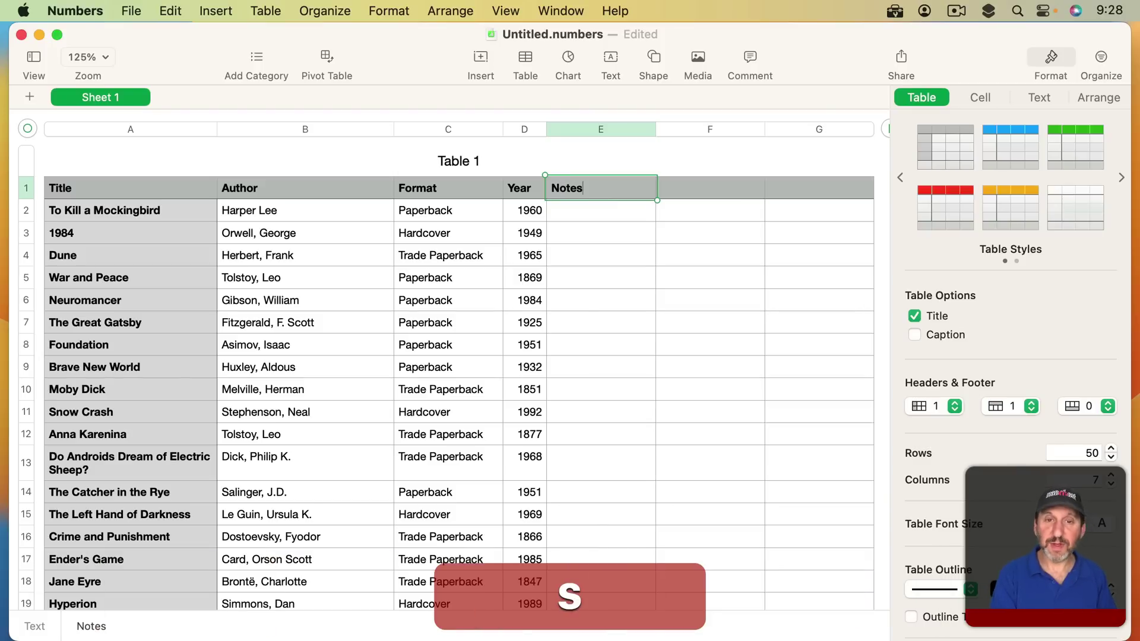
pyautogui.press('Return')
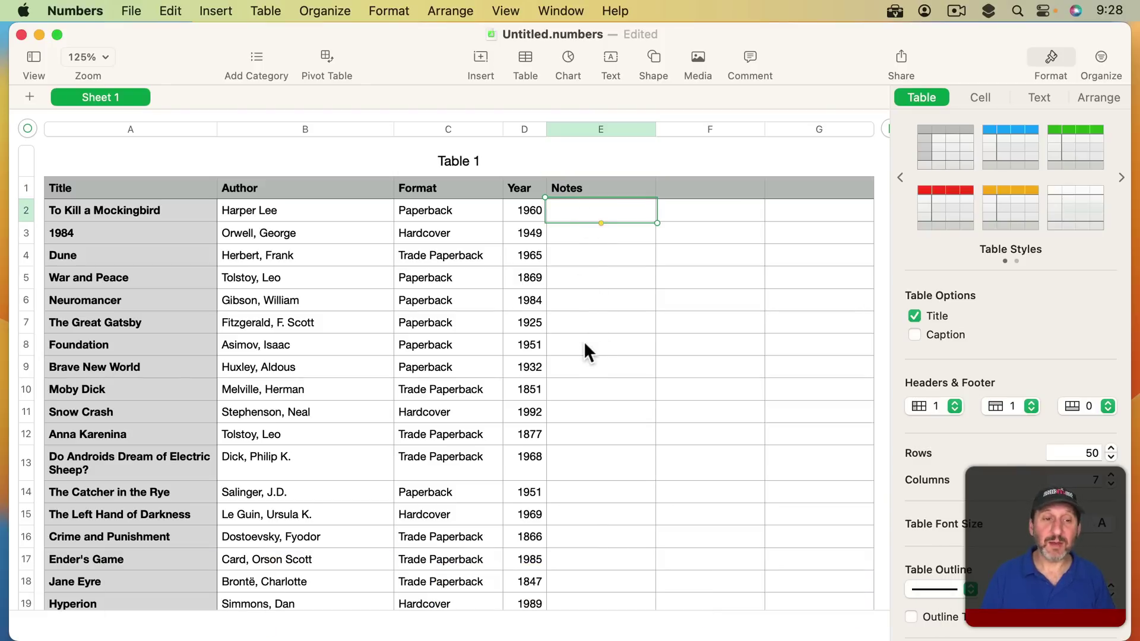
pyautogui.click(585, 321)
pyautogui.write('N')
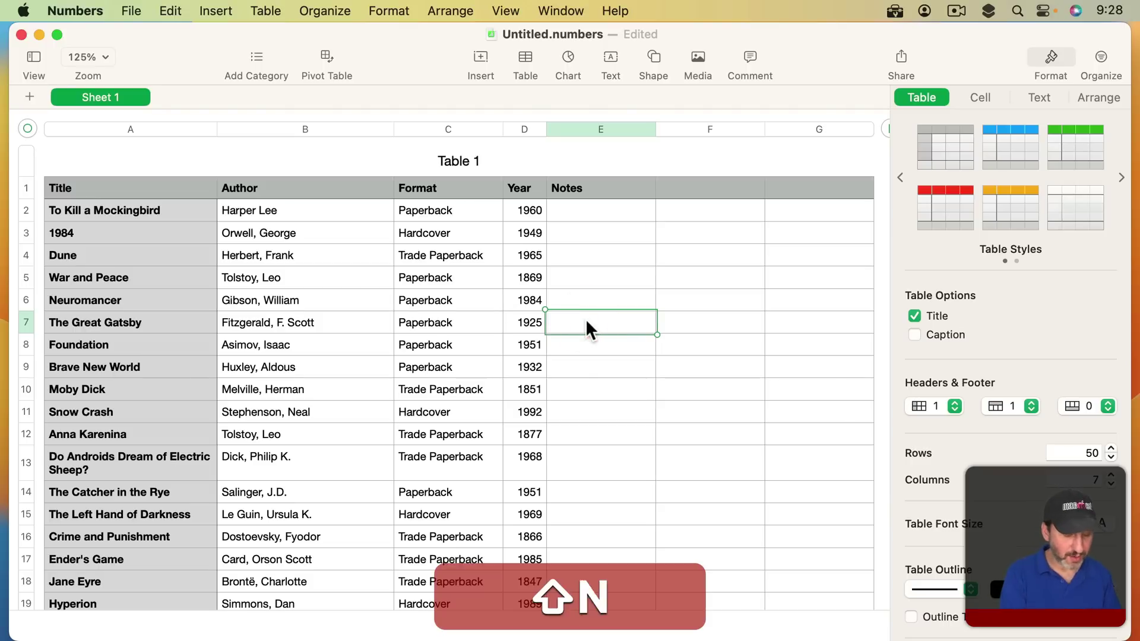
pyautogui.write('eed a bette')
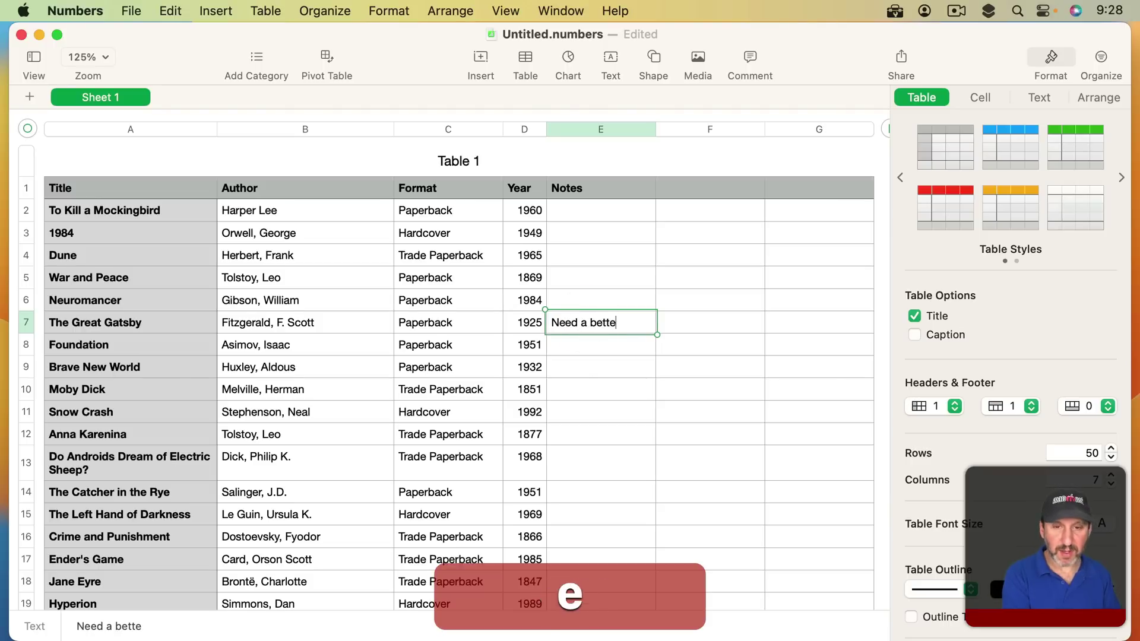
pyautogui.write('r copy')
pyautogui.press('Return')
pyautogui.click(593, 517)
pyautogui.write('Si')
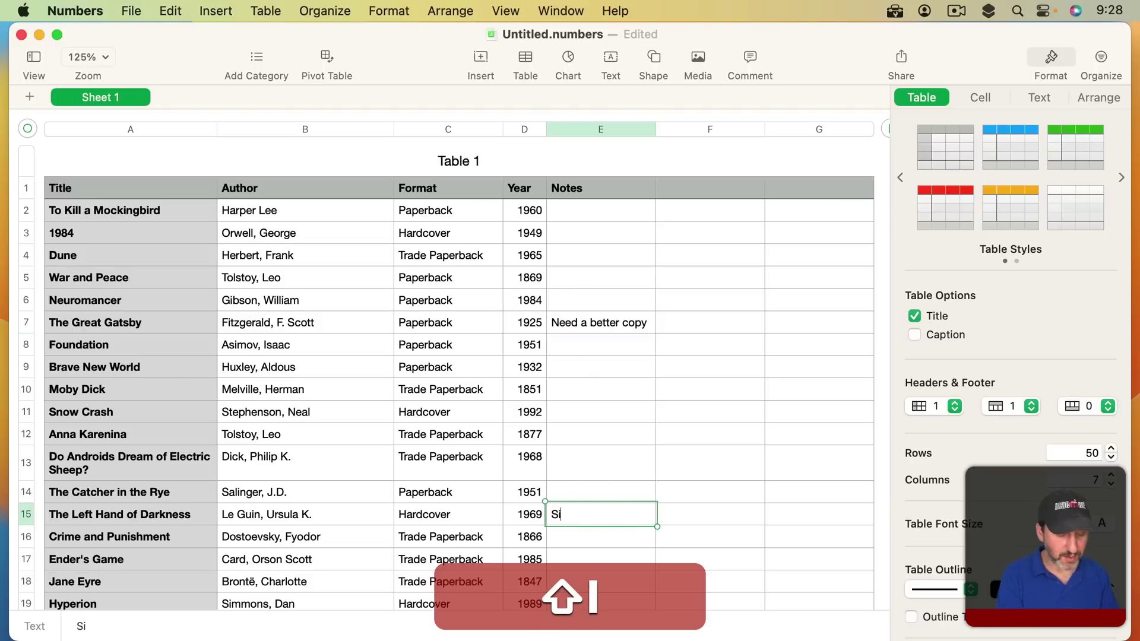
pyautogui.write('gned')
pyautogui.press('Return')
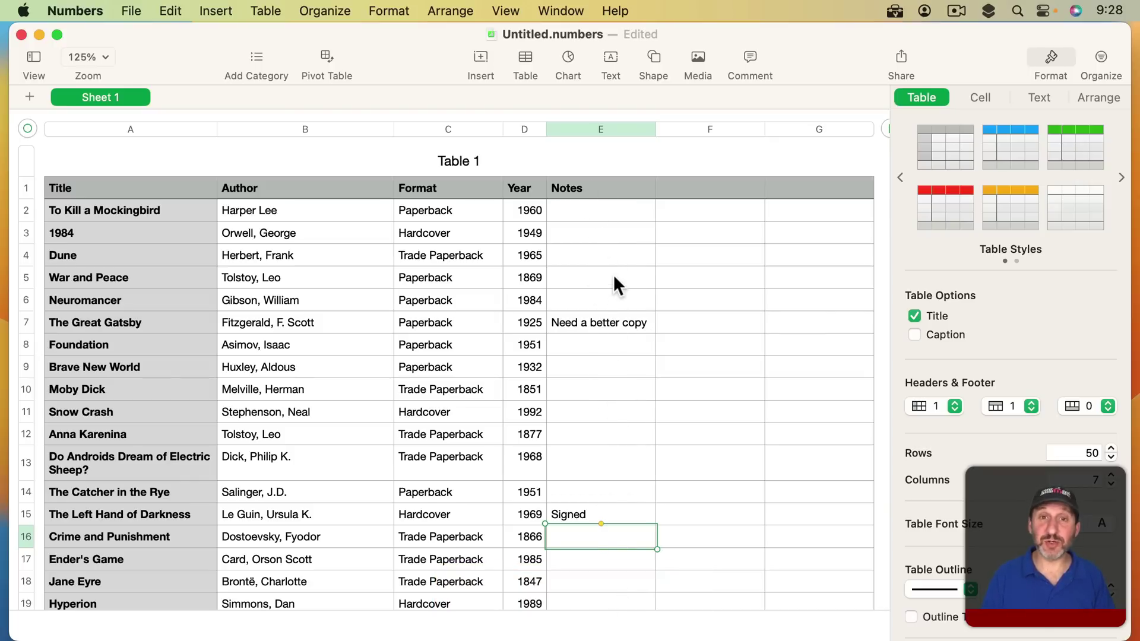
# Label F1 'Lending Info' and enter the borrower's name for Moby Dick in F10.
pyautogui.click(683, 196)
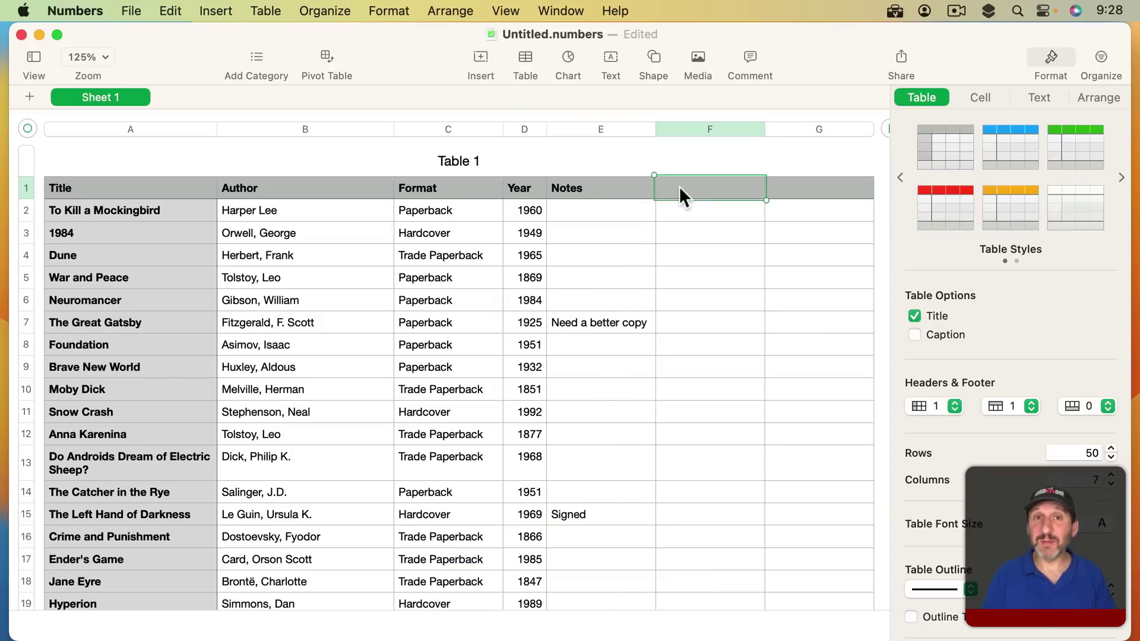
pyautogui.write('Le')
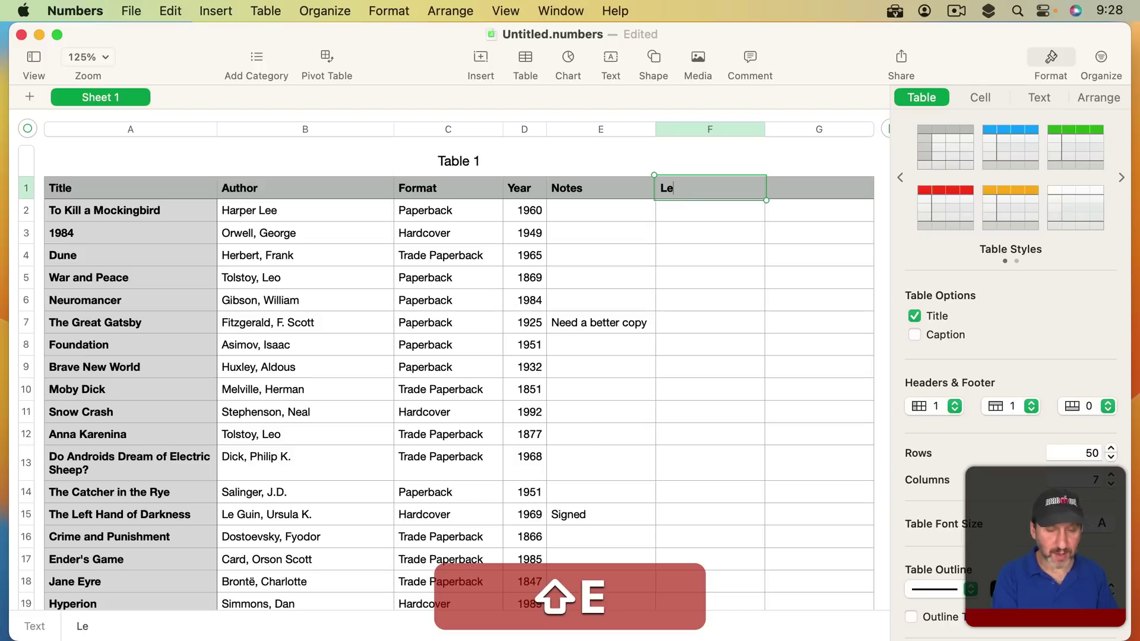
pyautogui.write('nding ')
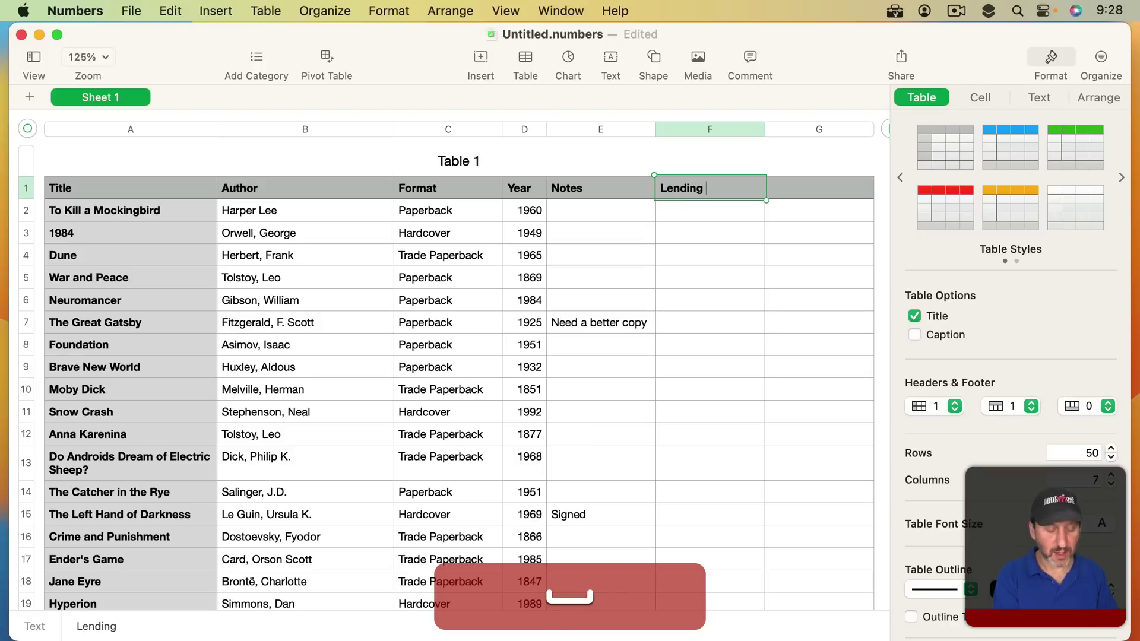
pyautogui.write('Info')
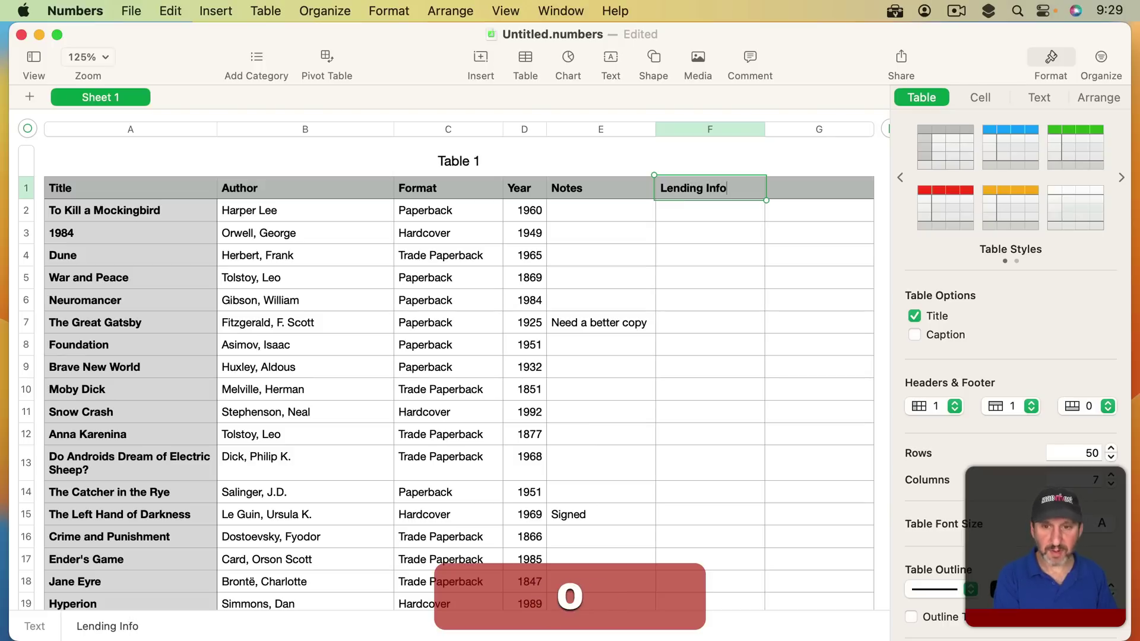
pyautogui.press('Return')
pyautogui.click(699, 388)
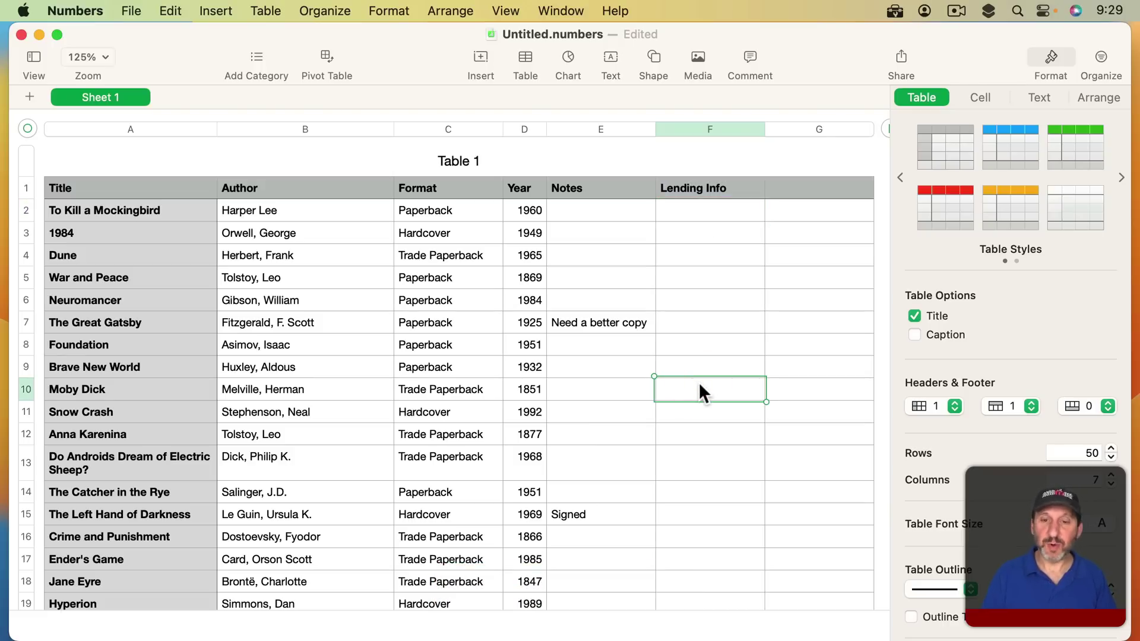
pyautogui.write('Bob')
pyautogui.press('Return')
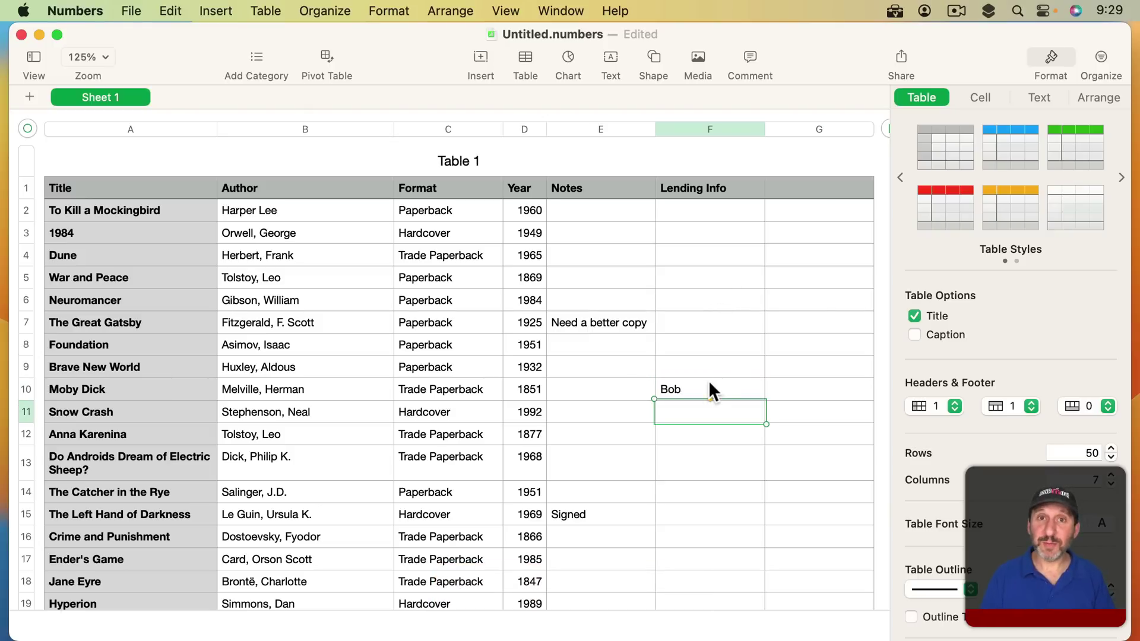
pyautogui.click(793, 189)
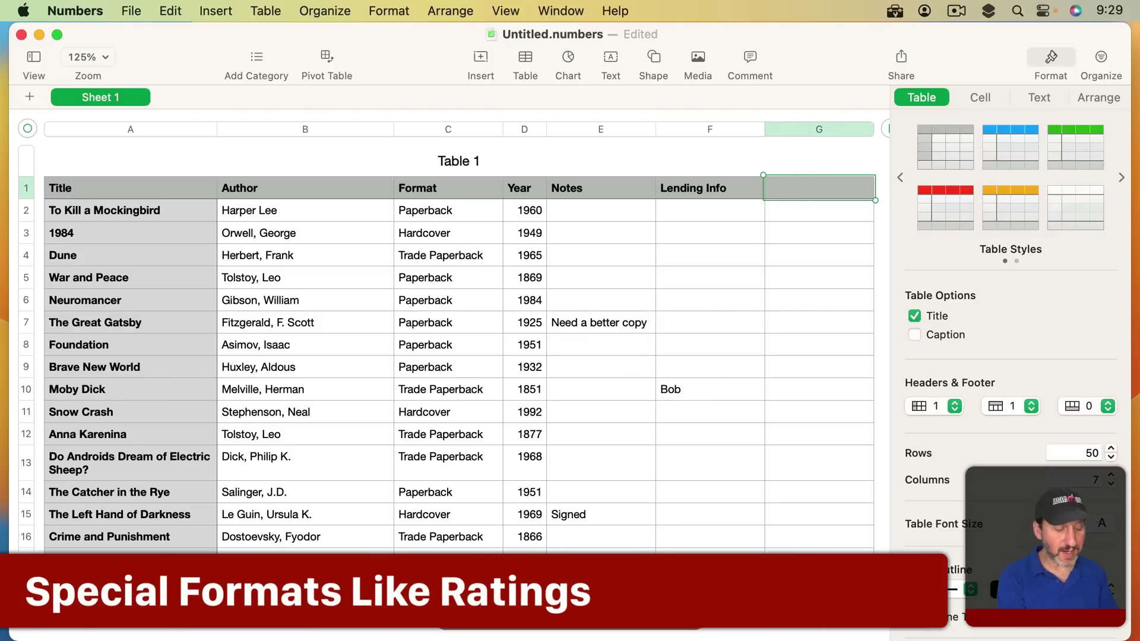
# Enter 'Rating' in G1 and show the Cell formatting options in the Format sidebar.
pyautogui.write('Rating')
pyautogui.press('Return')
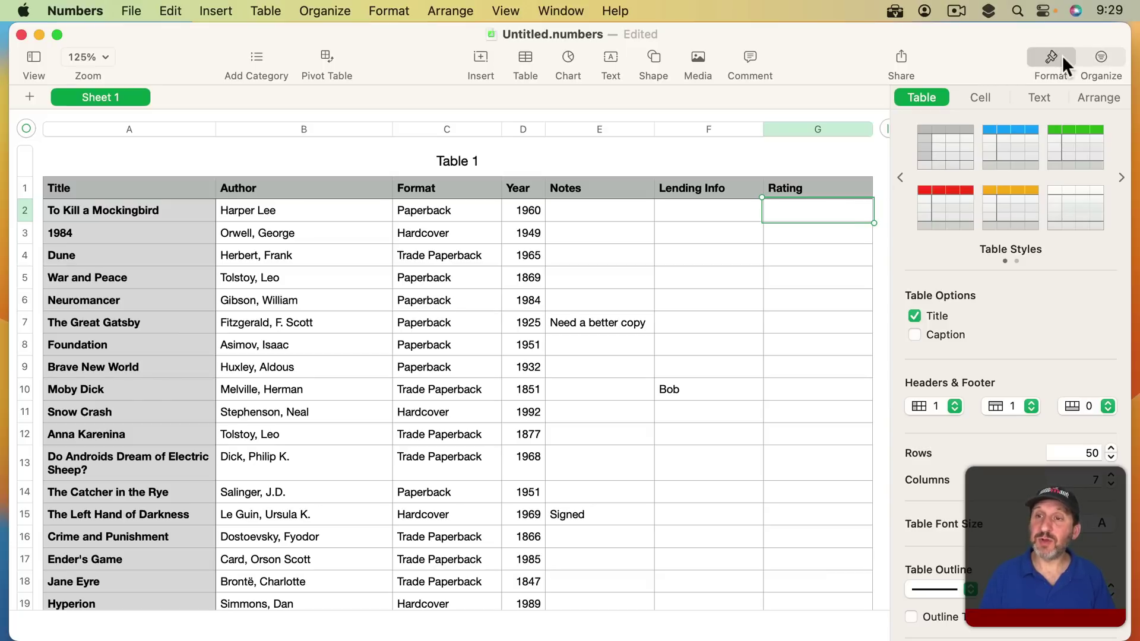
pyautogui.click(981, 96)
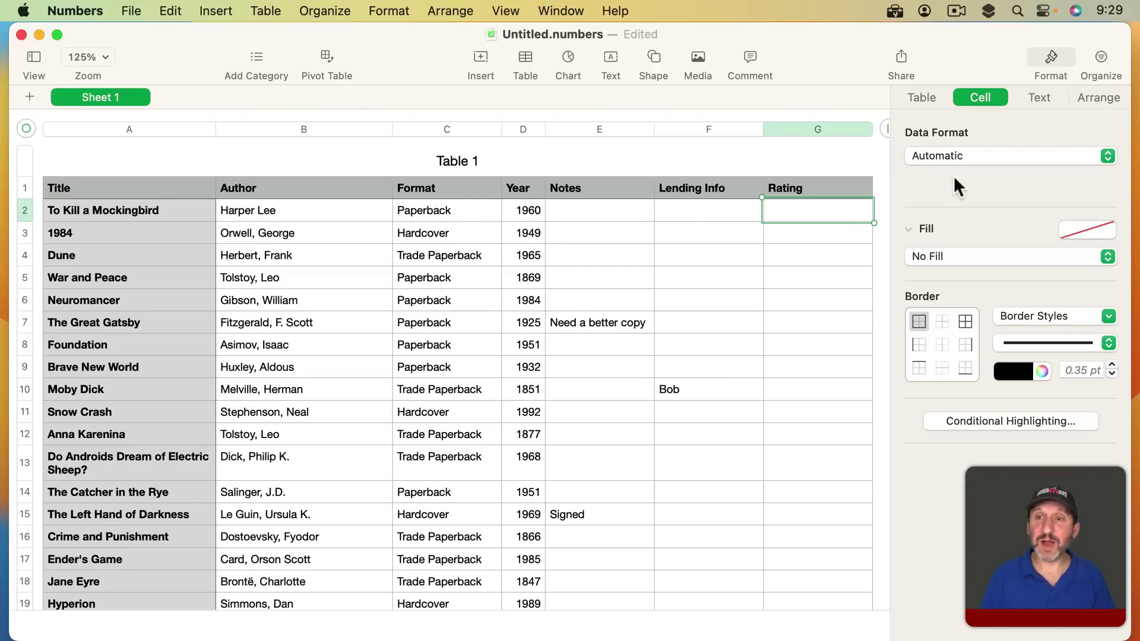
# Format column G as Star Rating and give G2, G3 and G4 4, 3 and 5 stars.
pyautogui.click(821, 129)
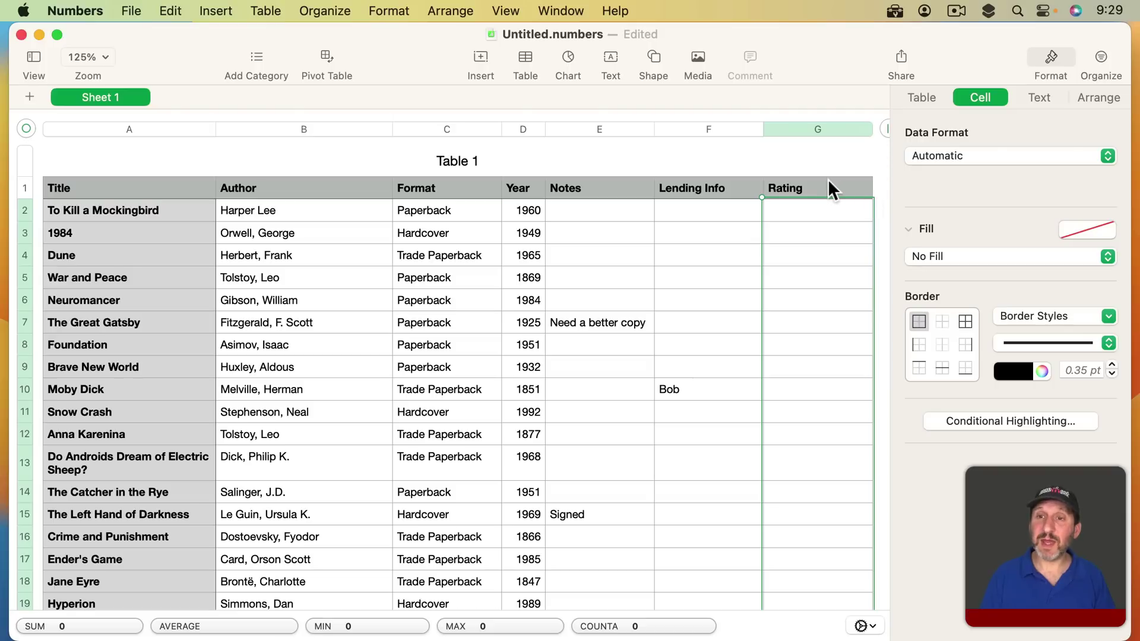
pyautogui.click(942, 154)
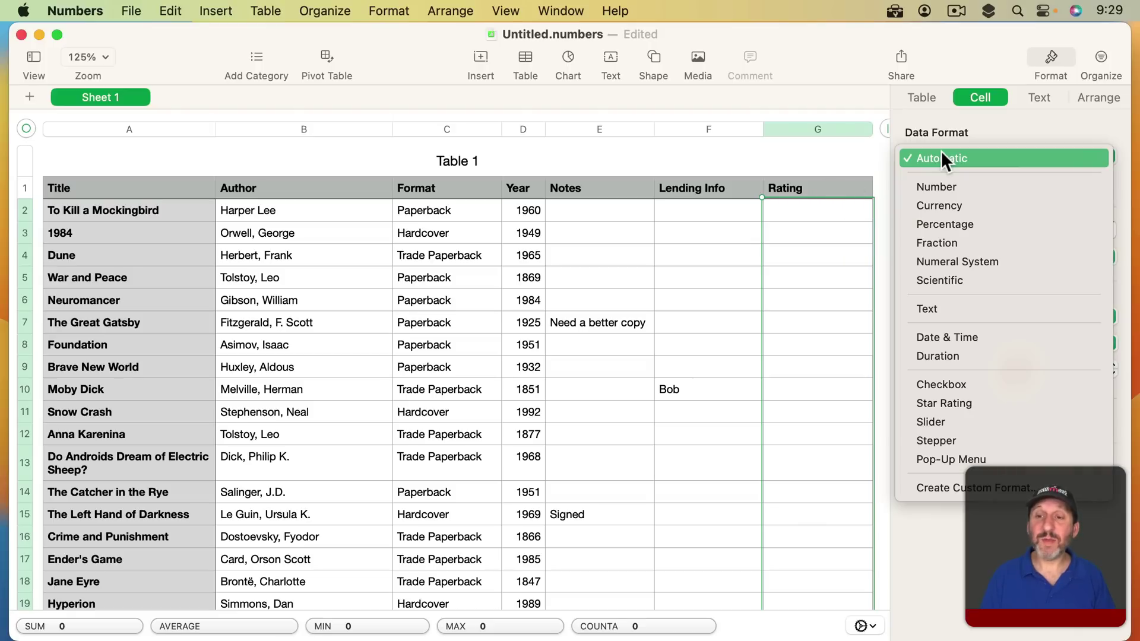
pyautogui.click(943, 402)
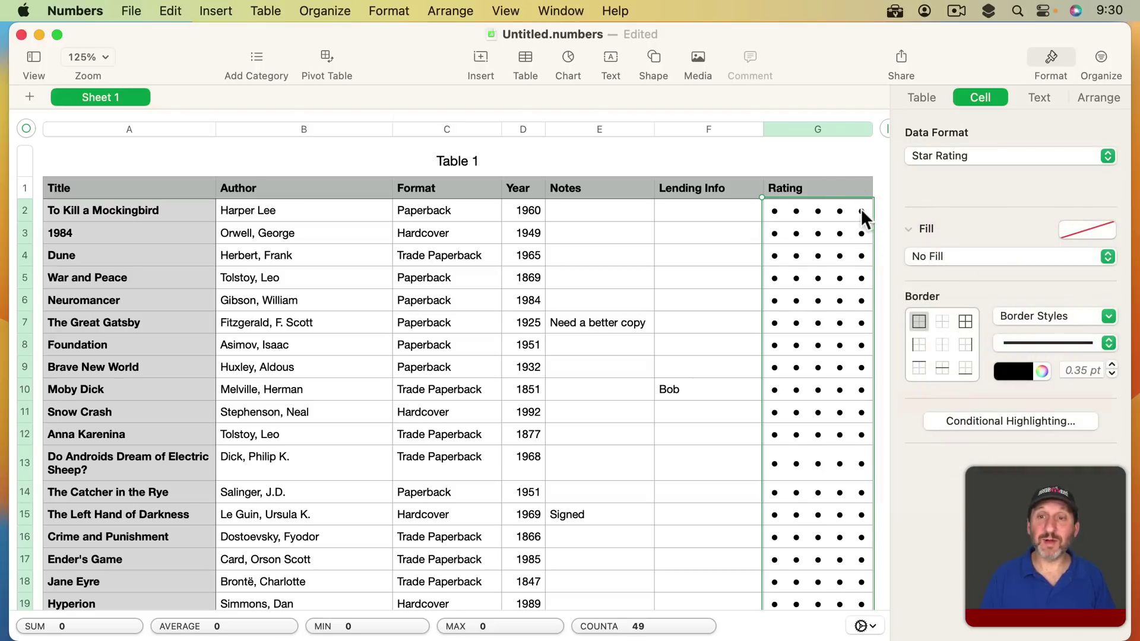
pyautogui.click(839, 212)
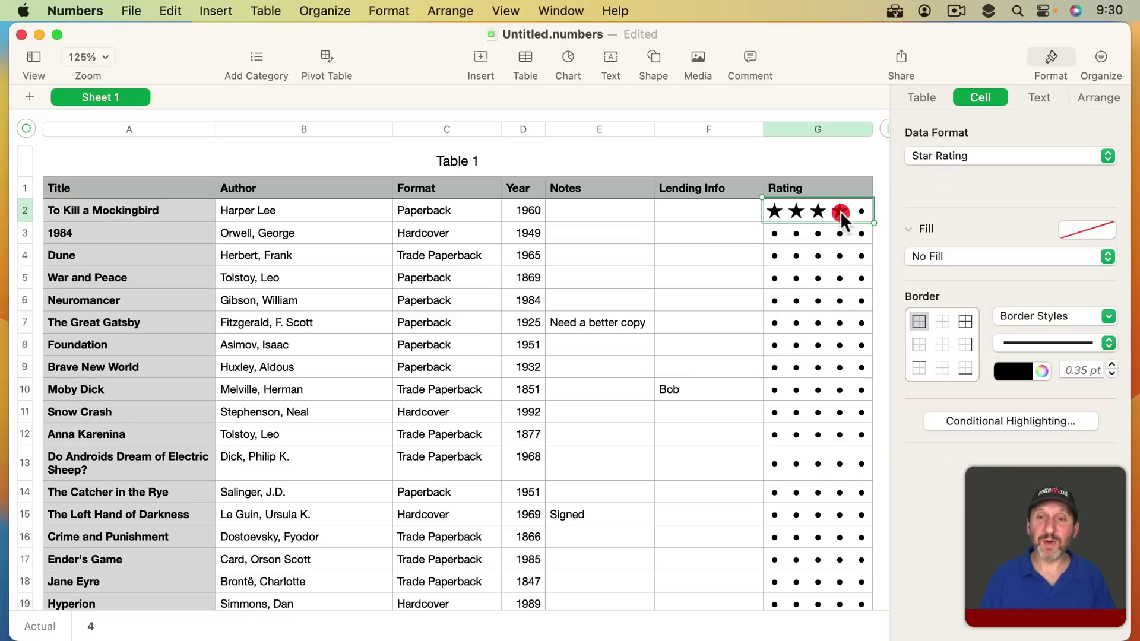
pyautogui.click(819, 234)
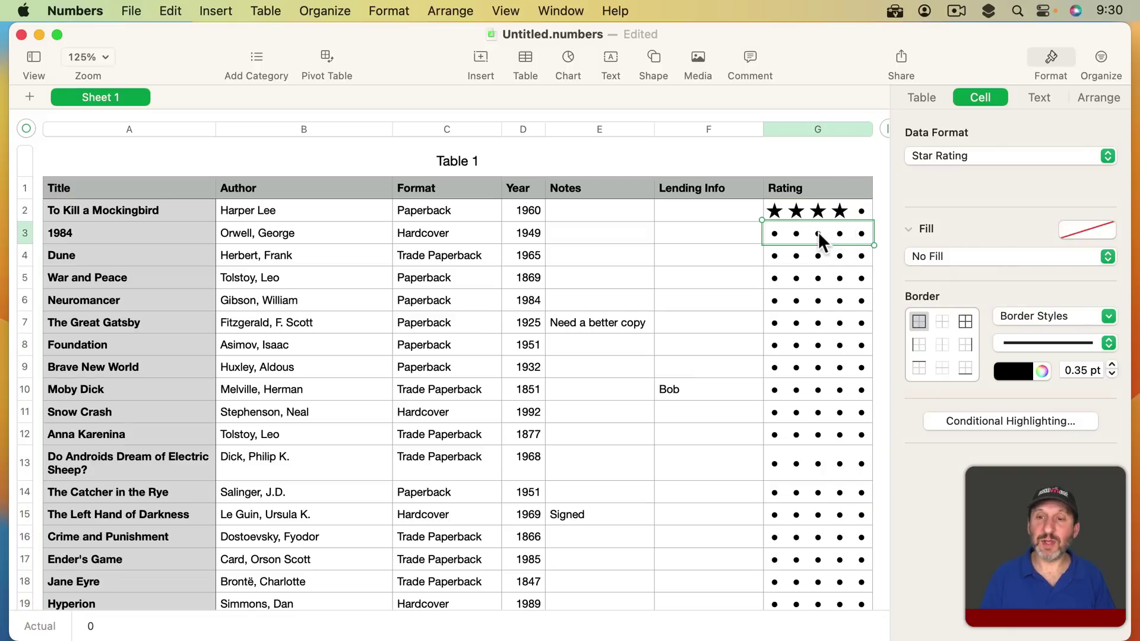
pyautogui.click(862, 257)
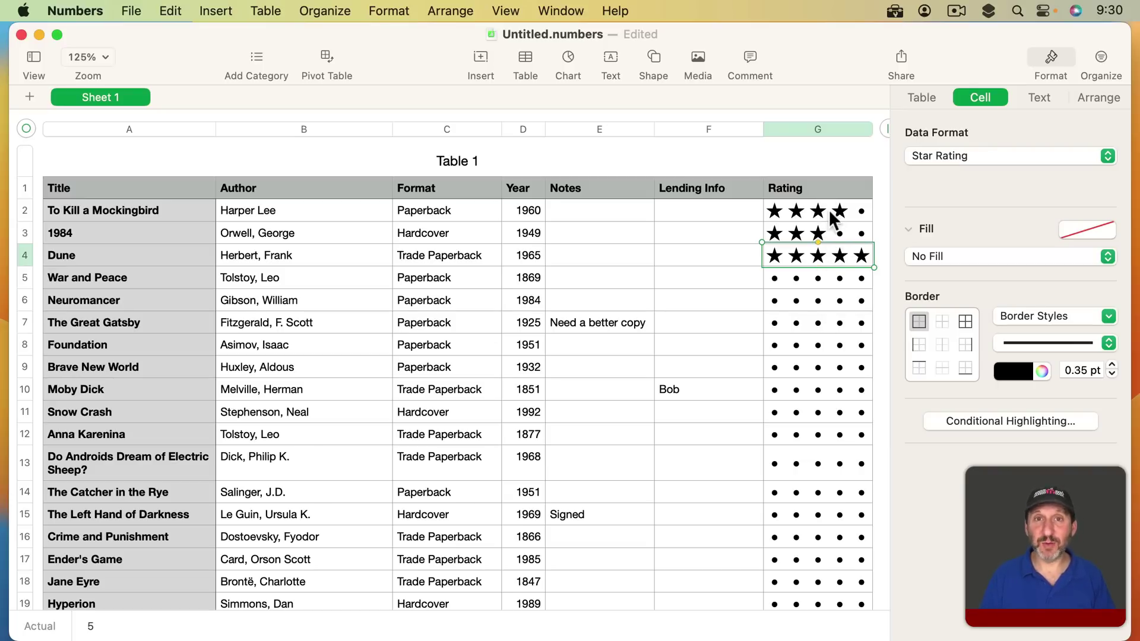
# Add an eighth column H, reset it to Automatic format and clear its zeros.
pyautogui.click(733, 188)
pyautogui.hscroll(10, 733, 188)
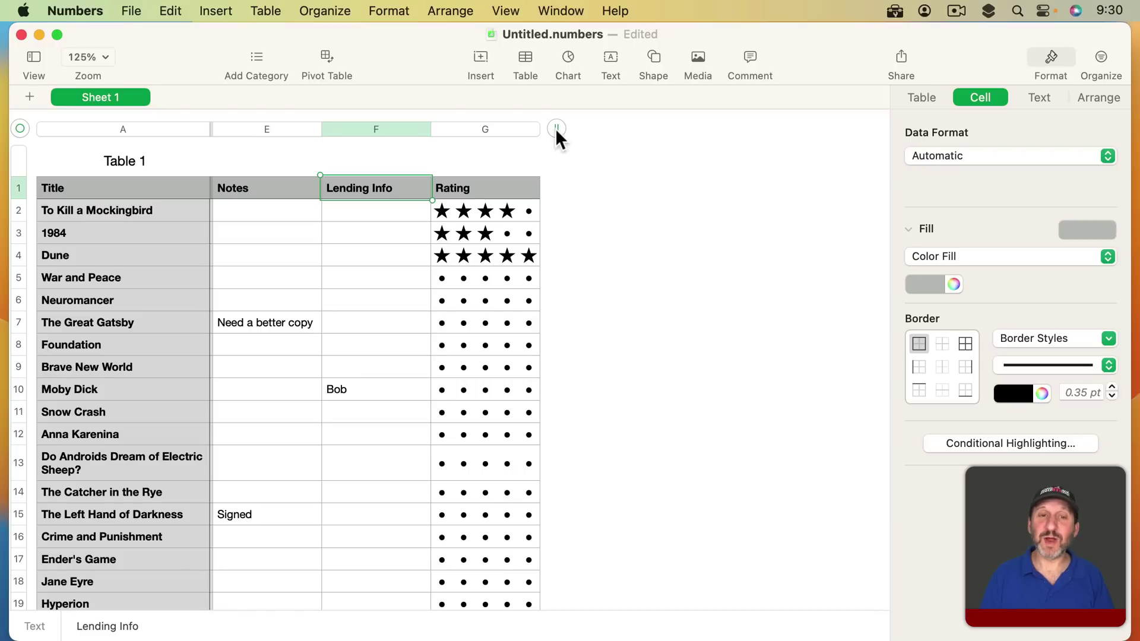
pyautogui.moveTo(557, 130); pyautogui.dragTo(708, 130)
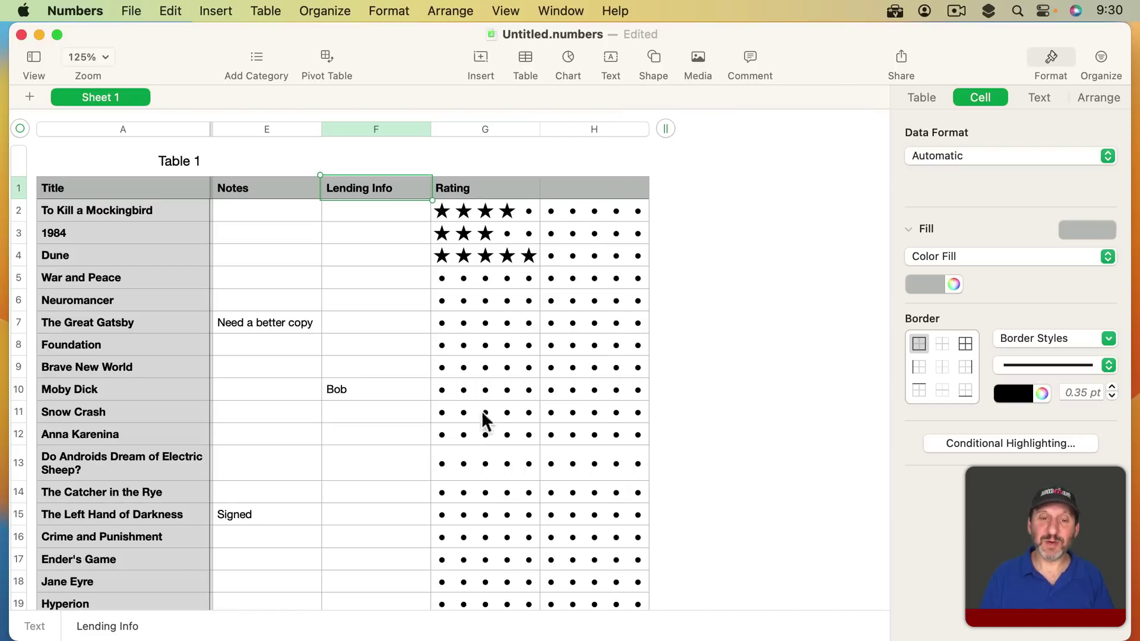
pyautogui.click(594, 129)
pyautogui.click(948, 155)
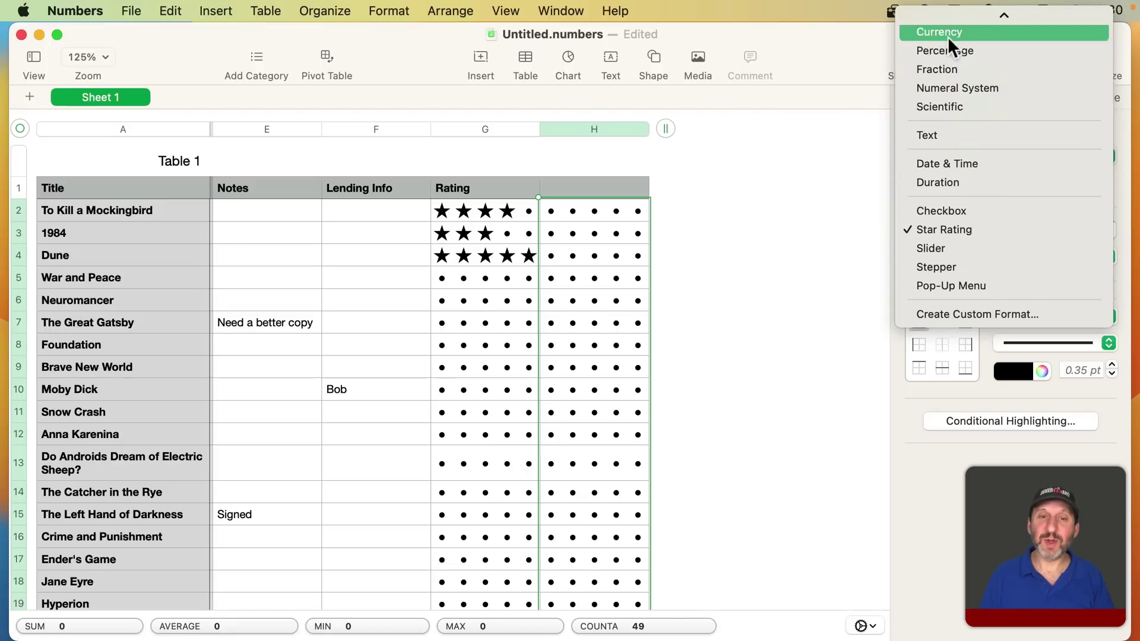
pyautogui.click(945, 17)
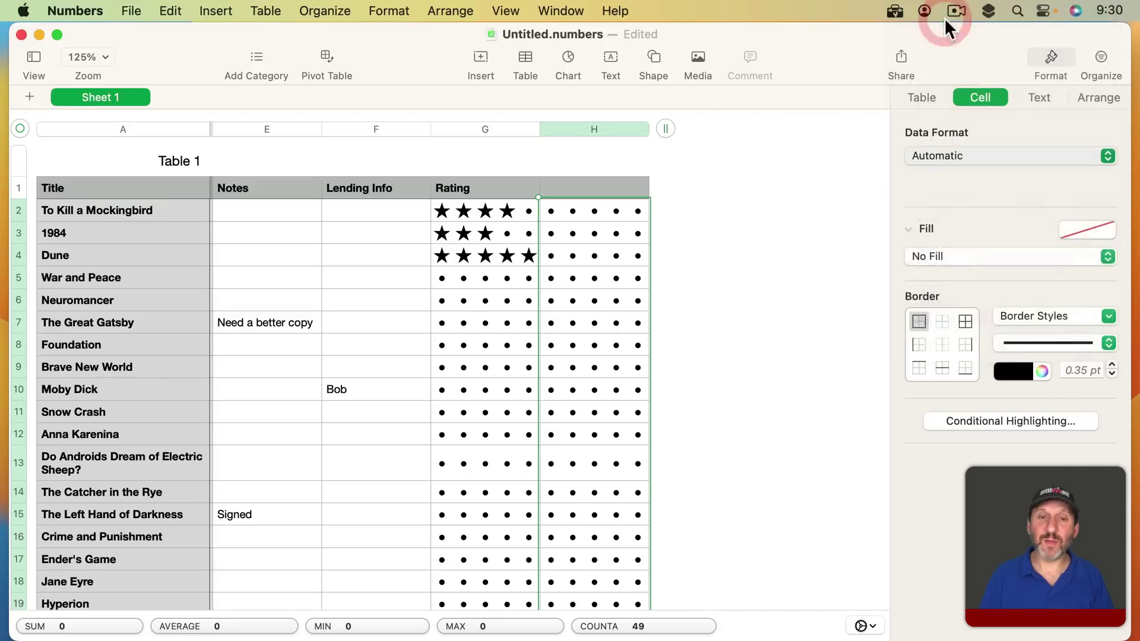
pyautogui.press('Delete')
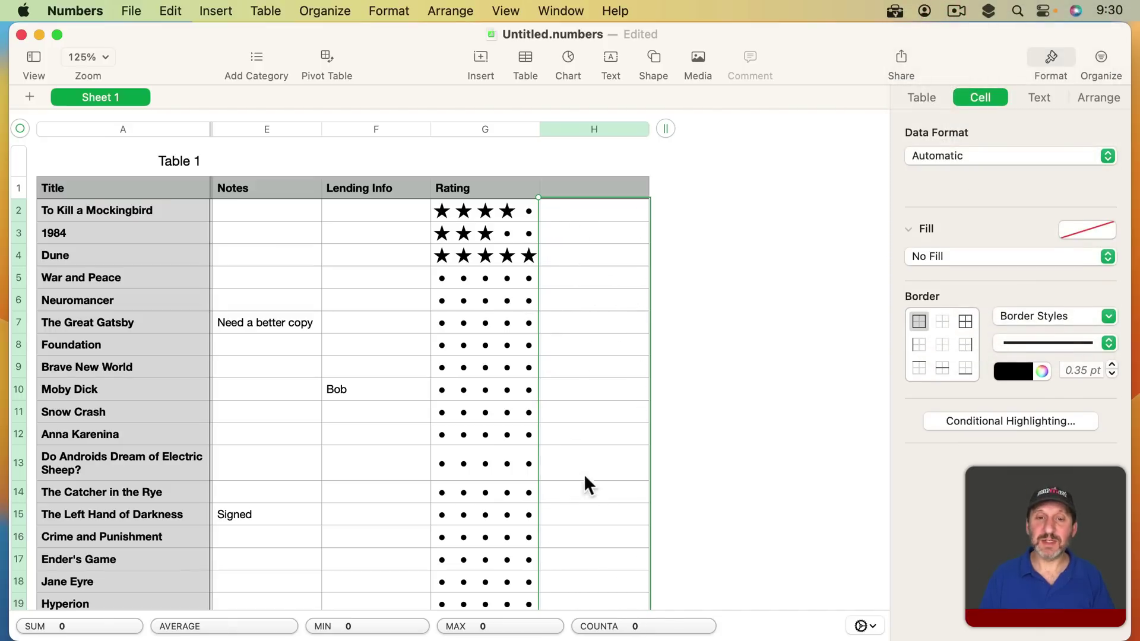
# Enter a 'Last Read Year' header, undo it, and delete the unused column H.
pyautogui.click(571, 185)
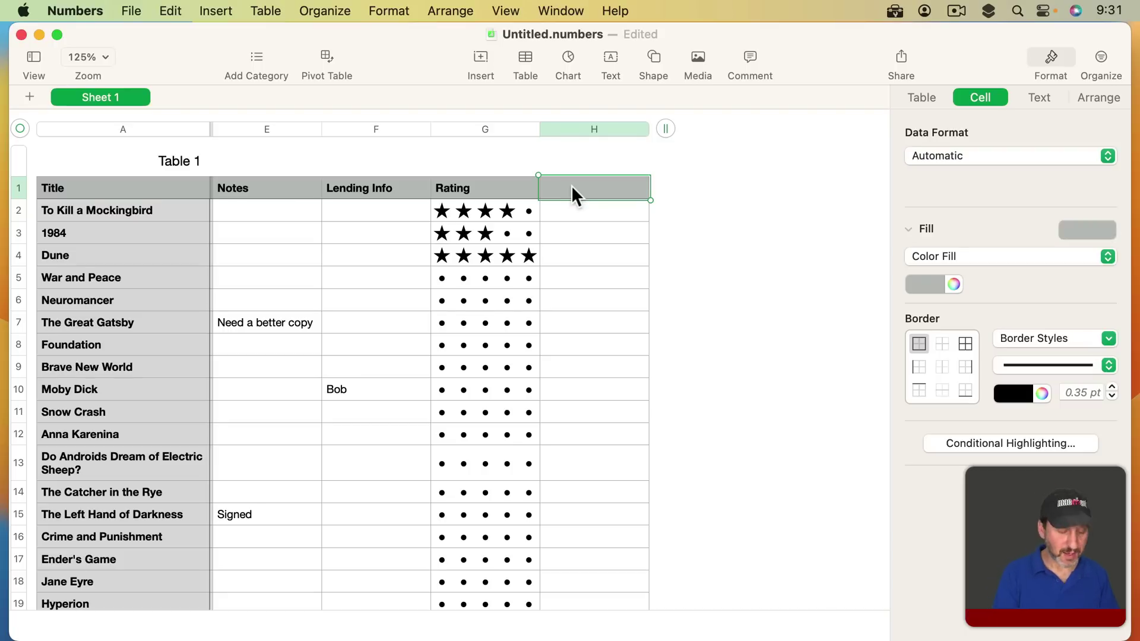
pyautogui.write('Last Rea')
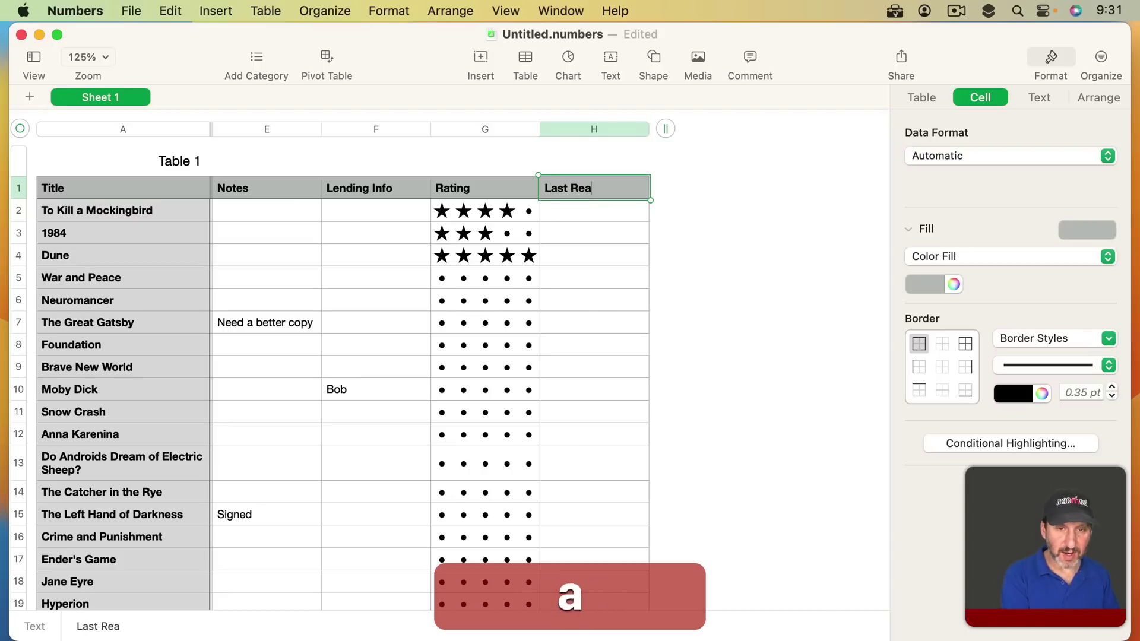
pyautogui.write('d Year')
pyautogui.press('Return')
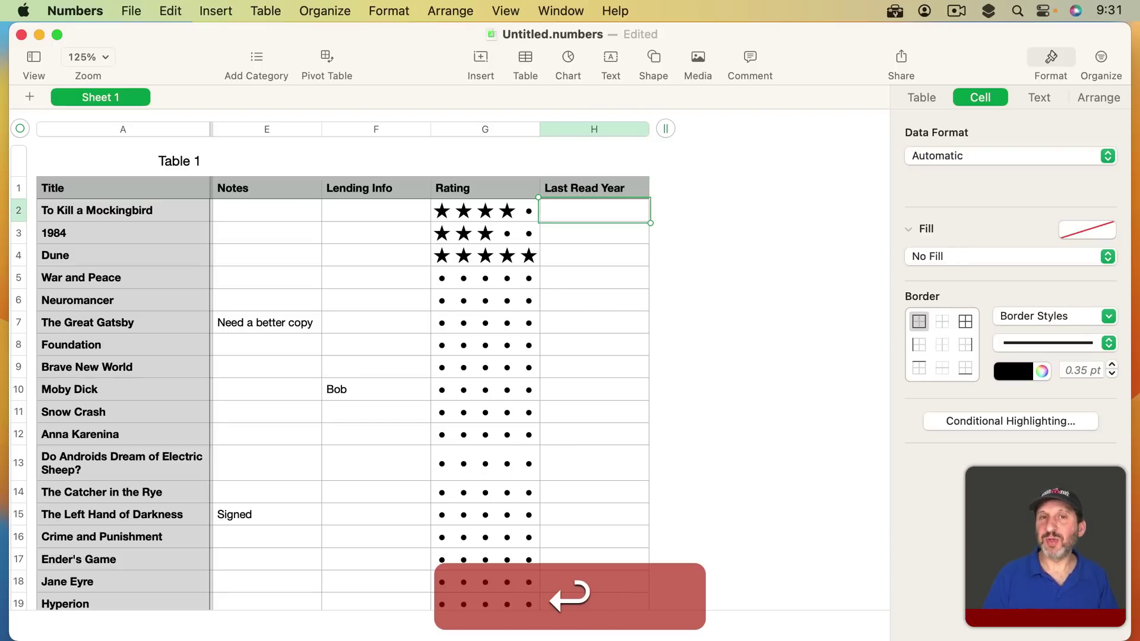
pyautogui.press('super+z')
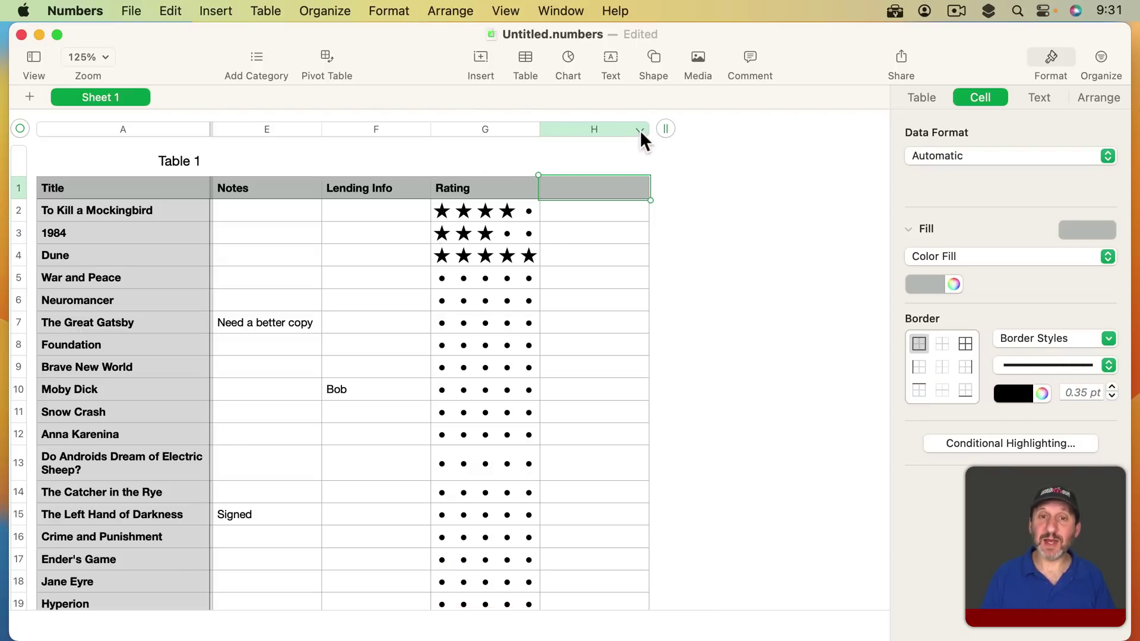
pyautogui.click(640, 130)
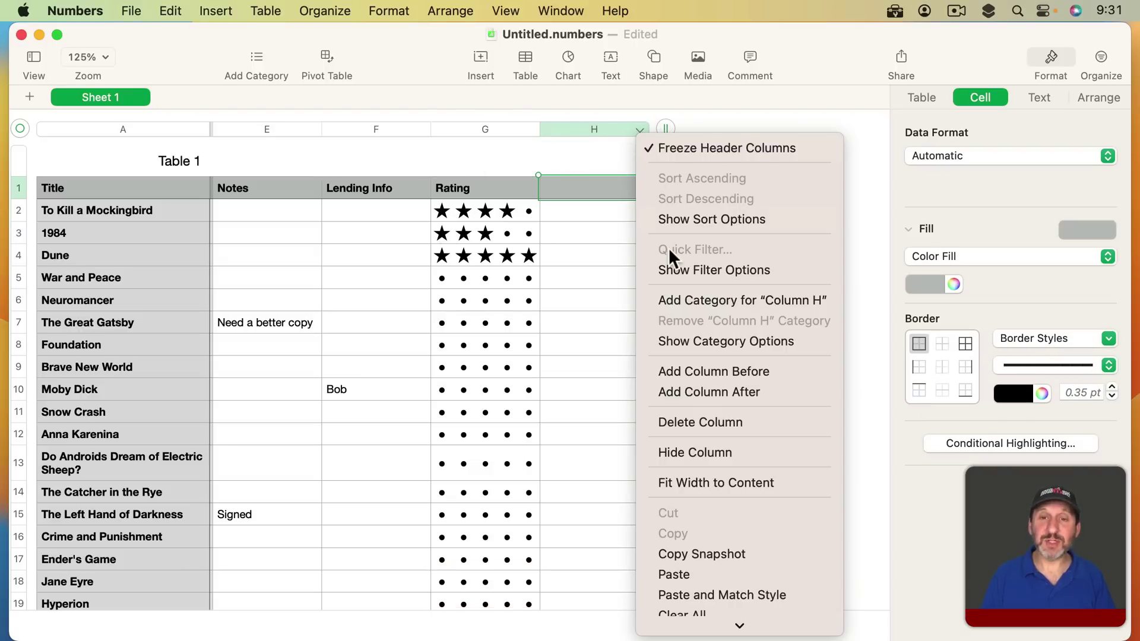
pyautogui.click(675, 419)
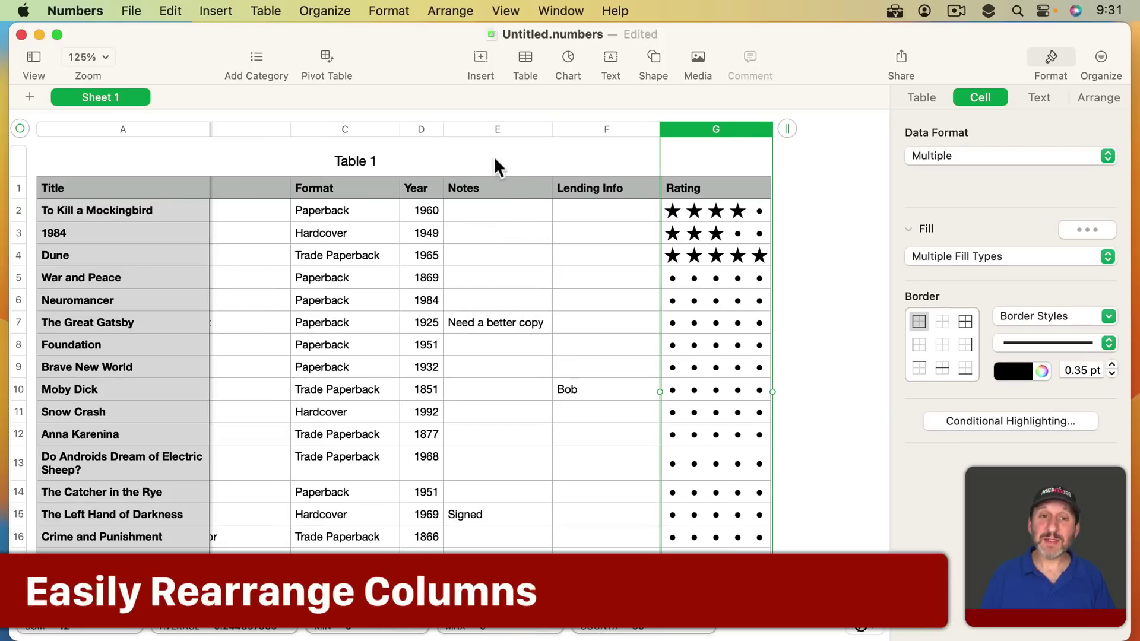
# Move the Notes column after Rating, widen Notes to 178 pt, and narrow Rating to 56 pt.
pyautogui.click(499, 126)
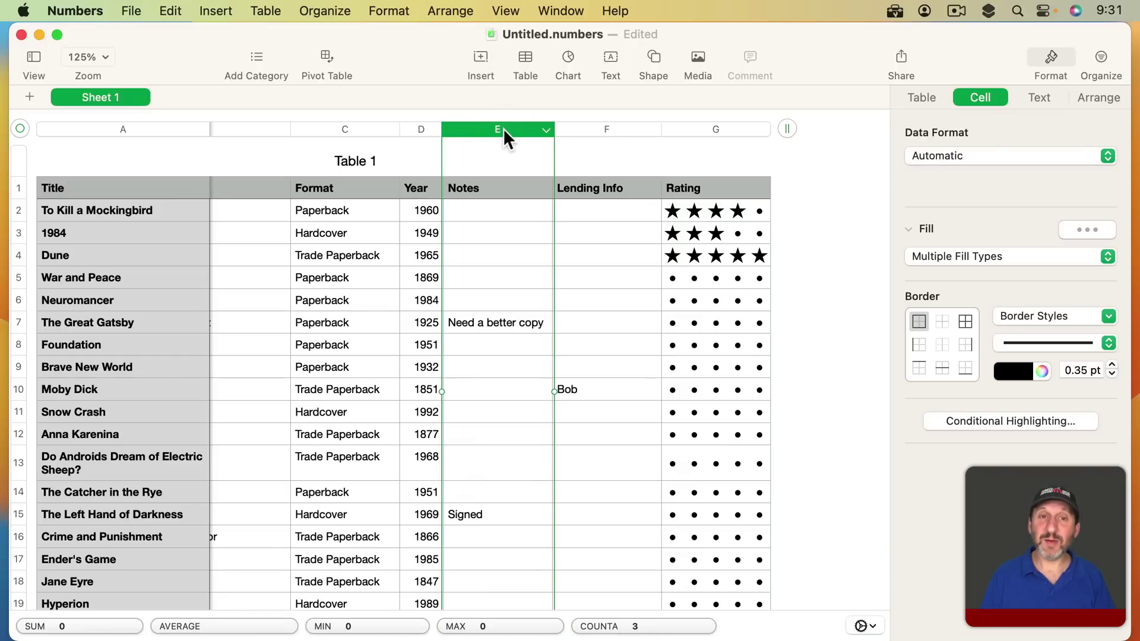
pyautogui.moveTo(494, 127); pyautogui.dragTo(644, 127)
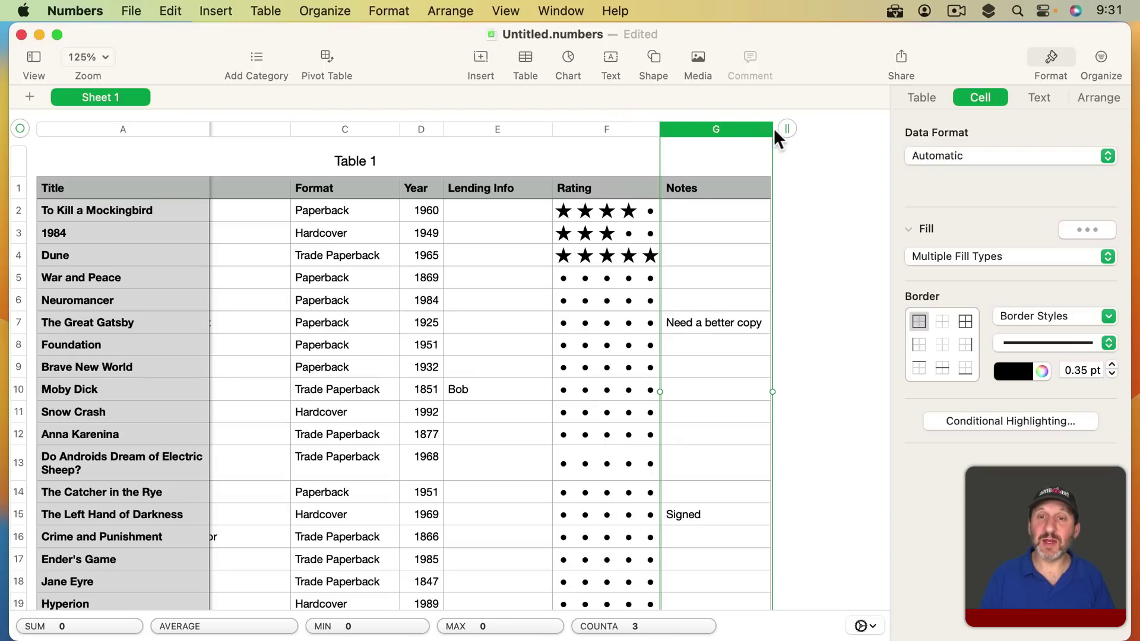
pyautogui.moveTo(774, 129); pyautogui.dragTo(863, 148)
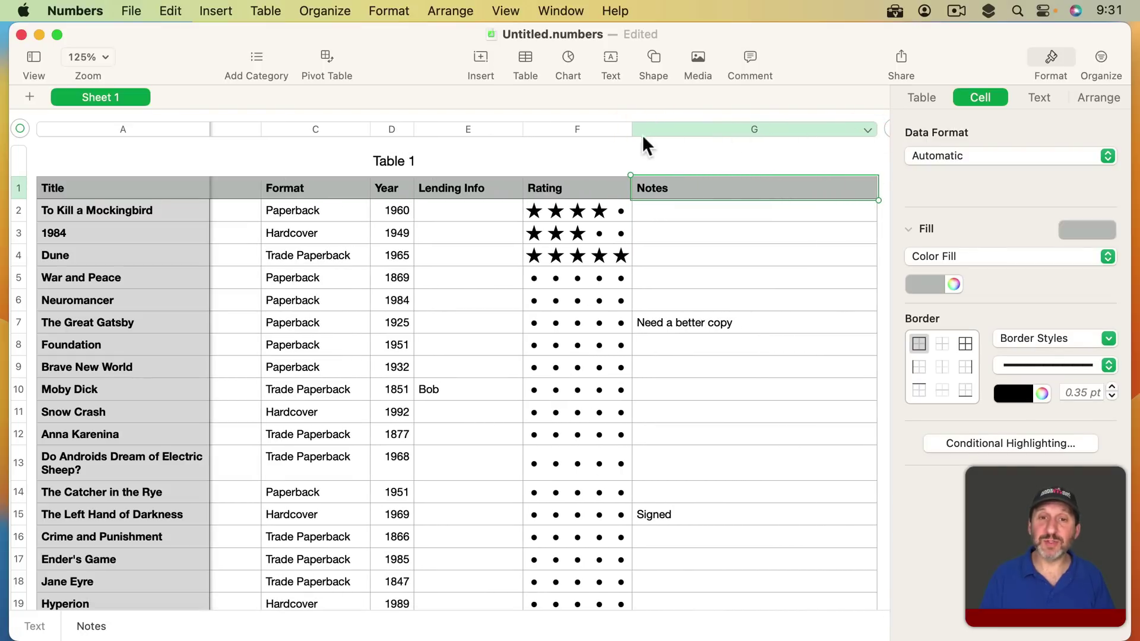
pyautogui.moveTo(631, 130); pyautogui.dragTo(574, 134)
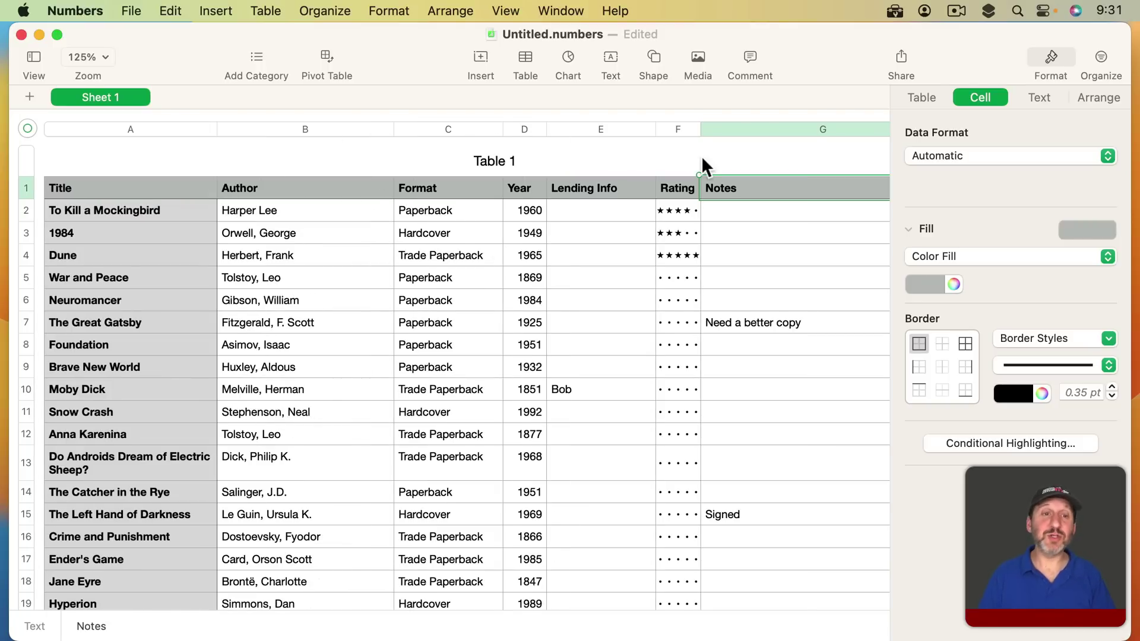
pyautogui.click(288, 128)
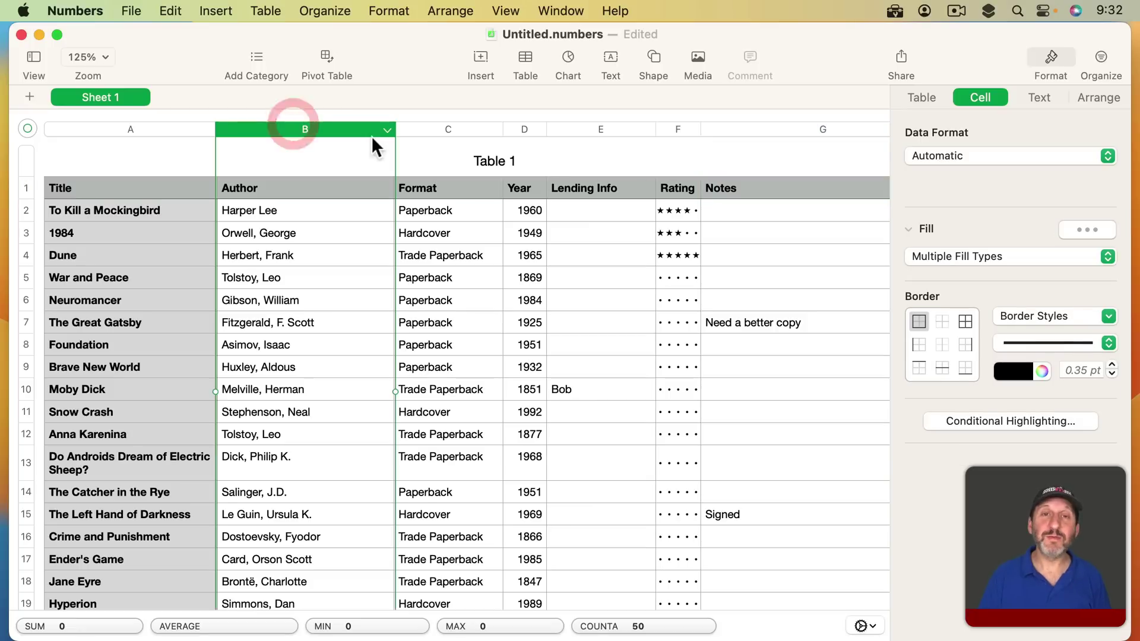
pyautogui.moveTo(308, 127); pyautogui.dragTo(65, 128)
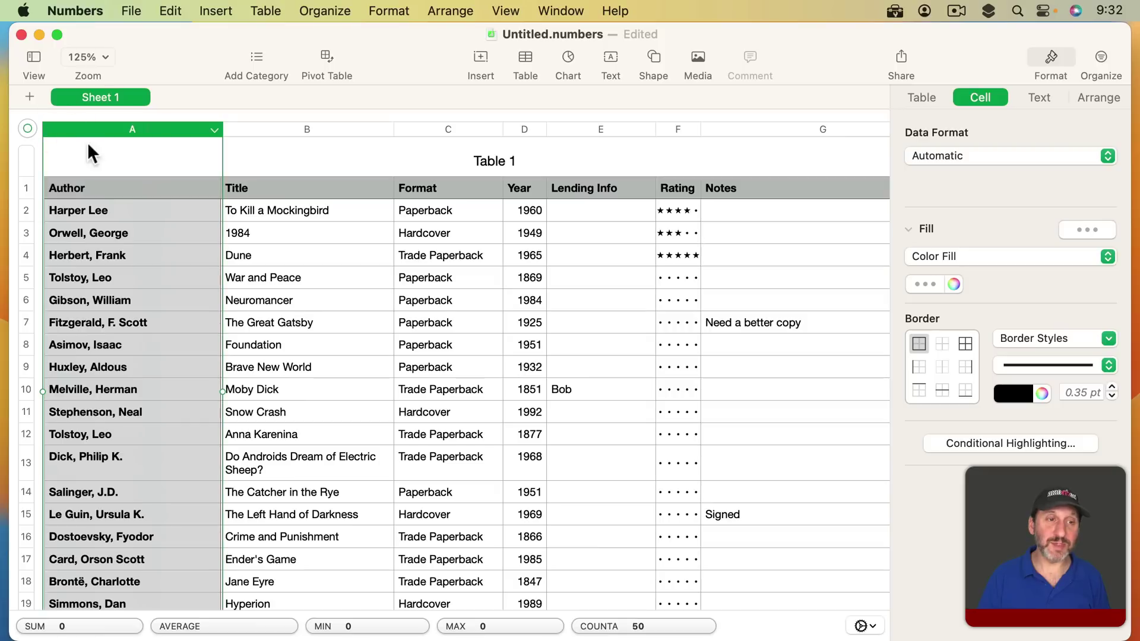
pyautogui.click(253, 153)
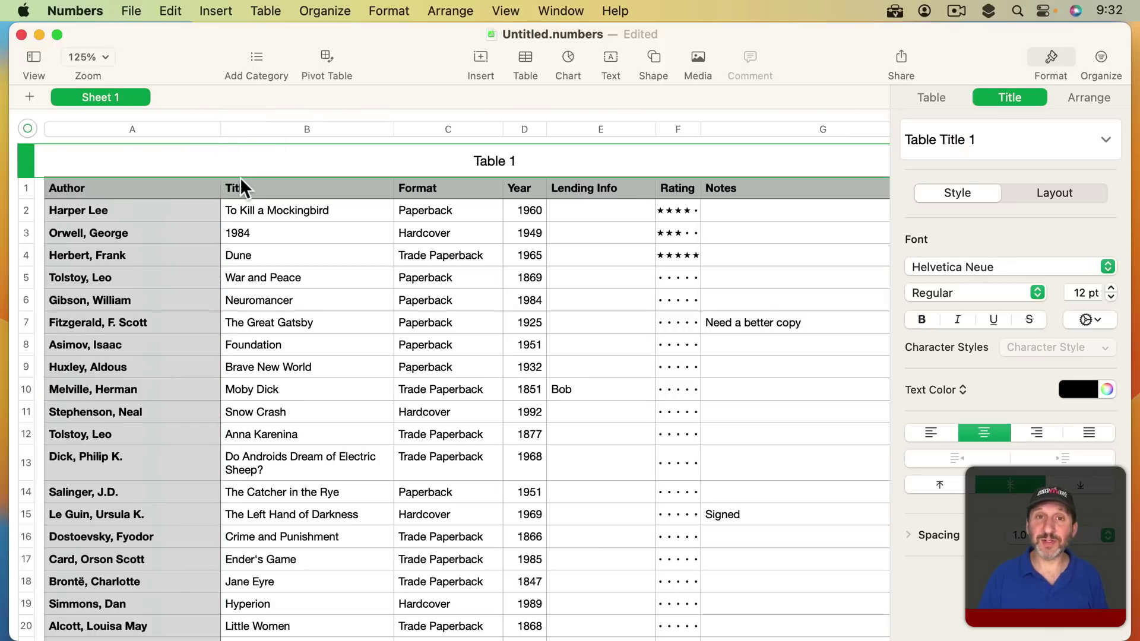
pyautogui.click(123, 127)
pyautogui.moveTo(131, 127); pyautogui.dragTo(222, 130)
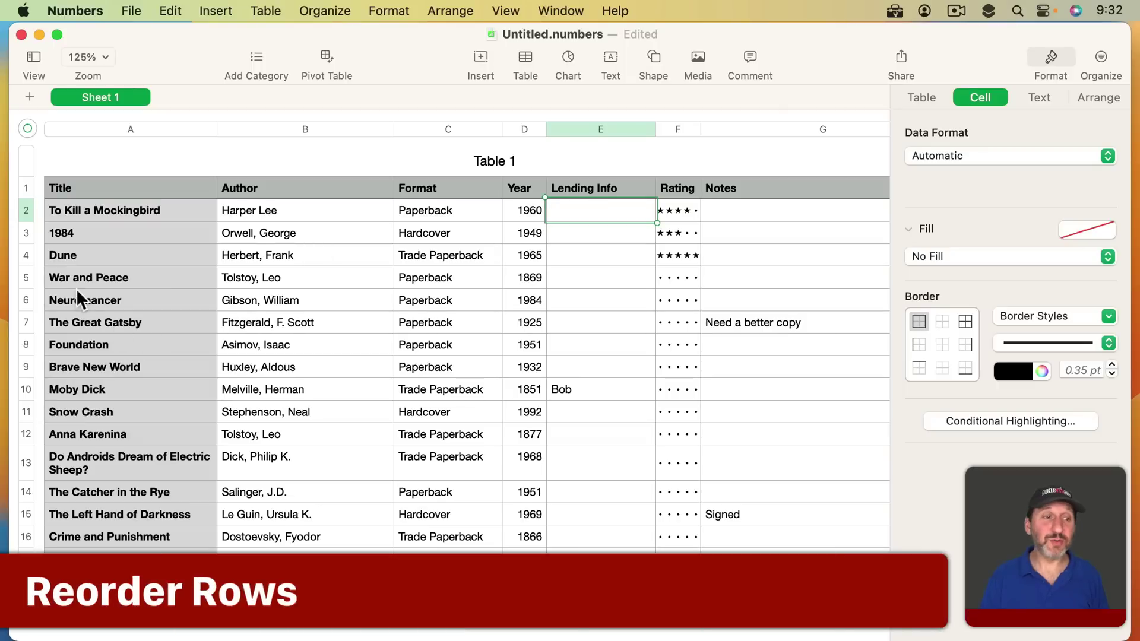
# Move the Dune row below Brave New World, then drag the War and Peace–Snow Crash rows downward.
pyautogui.click(26, 256)
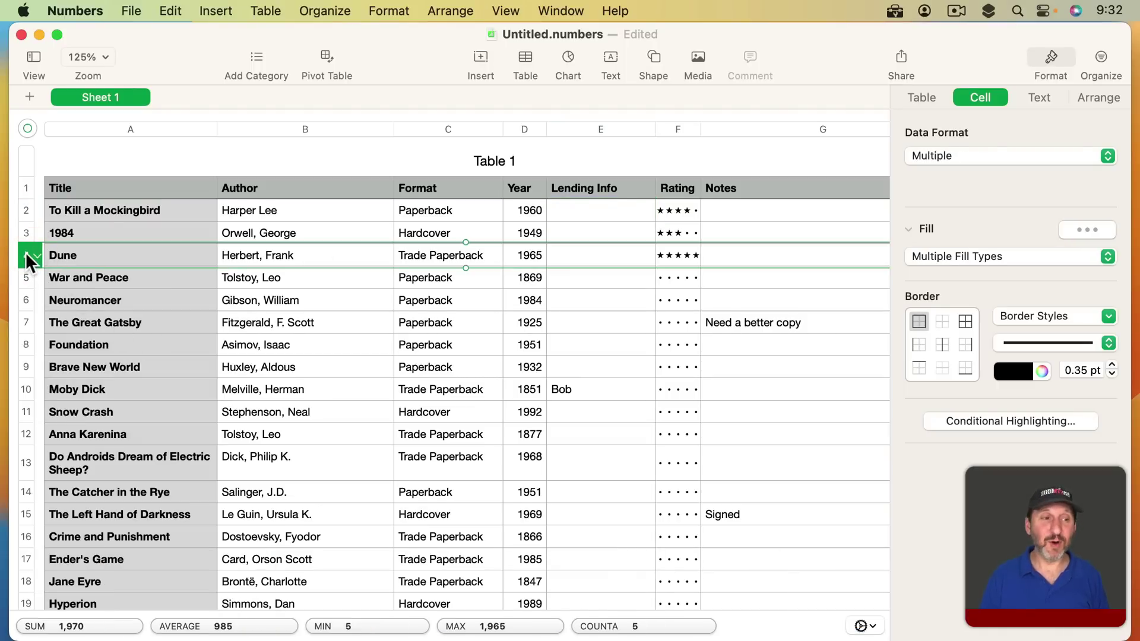
pyautogui.moveTo(26, 252); pyautogui.dragTo(19, 355)
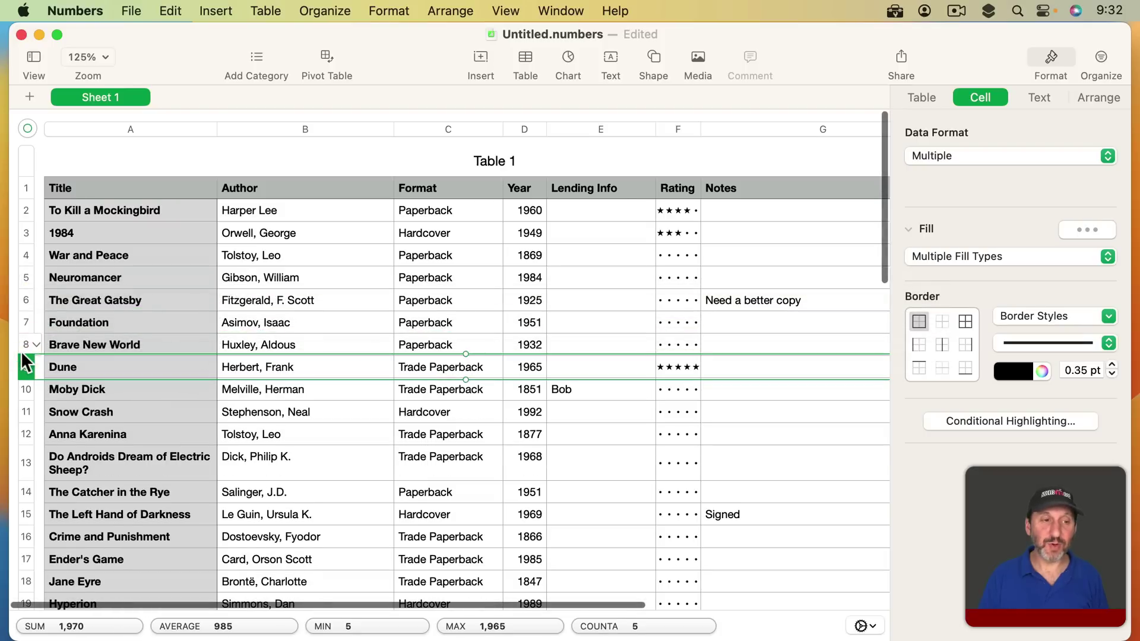
pyautogui.click(24, 252)
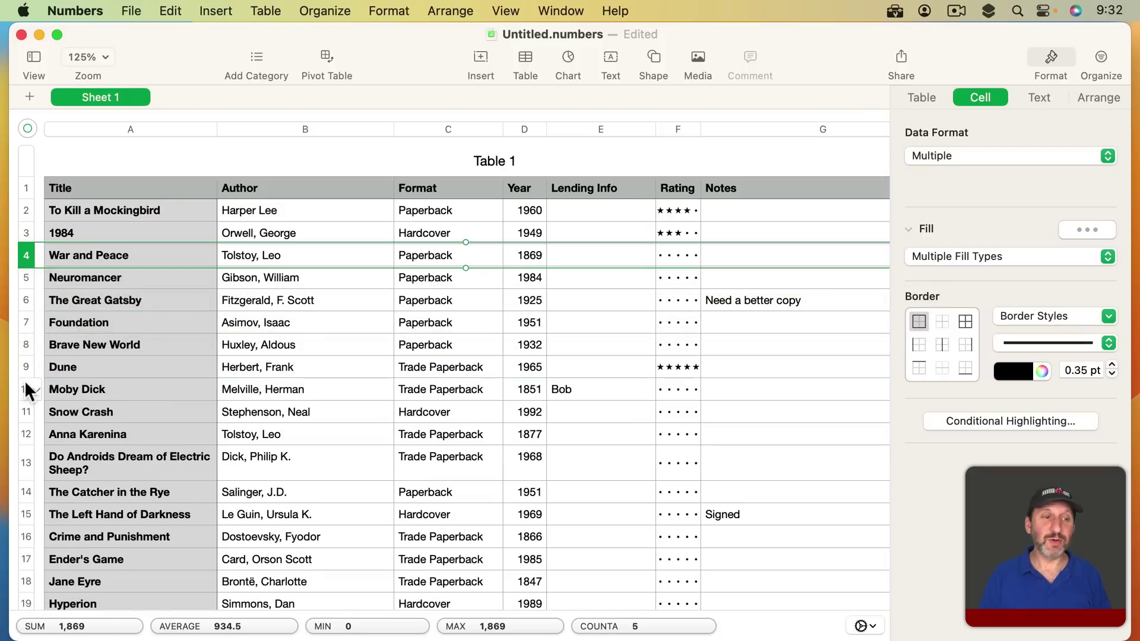
pyautogui.keyDown('shift'); pyautogui.click(26, 409); pyautogui.keyUp('shift')
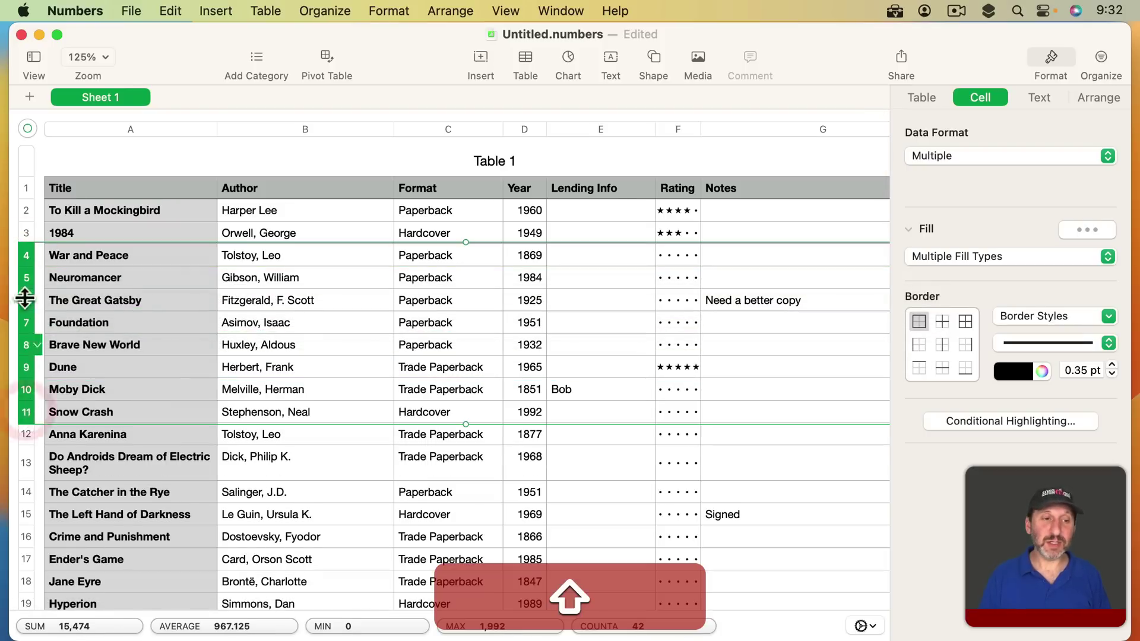
pyautogui.moveTo(23, 252); pyautogui.dragTo(19, 397)
# Drop the moved rows after Ender's Game and remove the empty rows so the table ends at Red Mars, row 50.
pyautogui.click(70, 284)
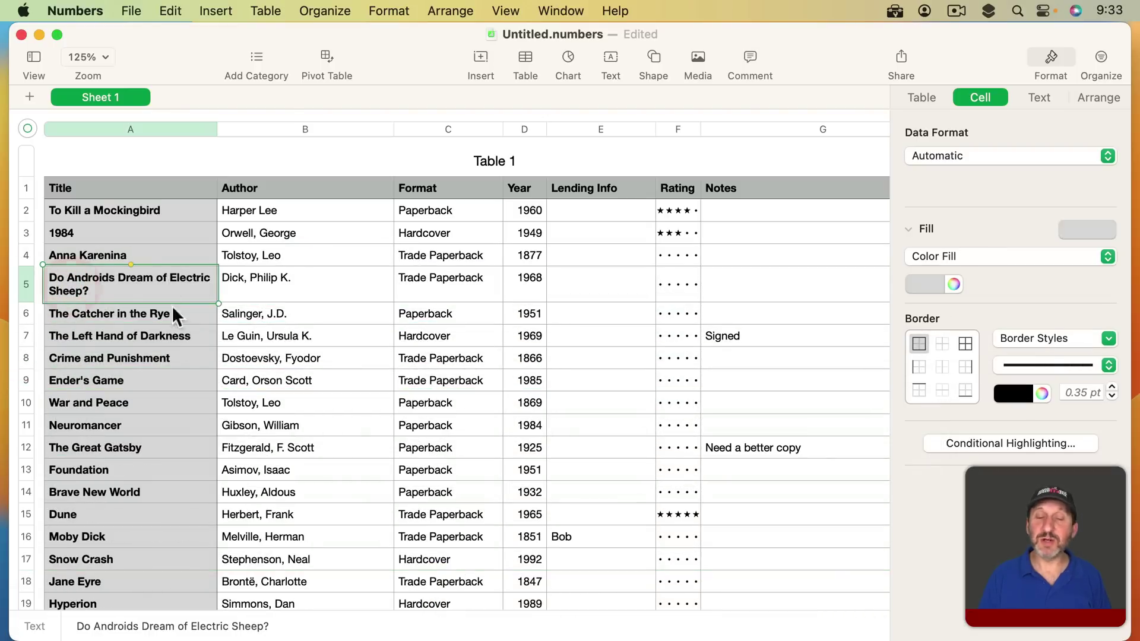
pyautogui.scroll(-15, 512, 392)
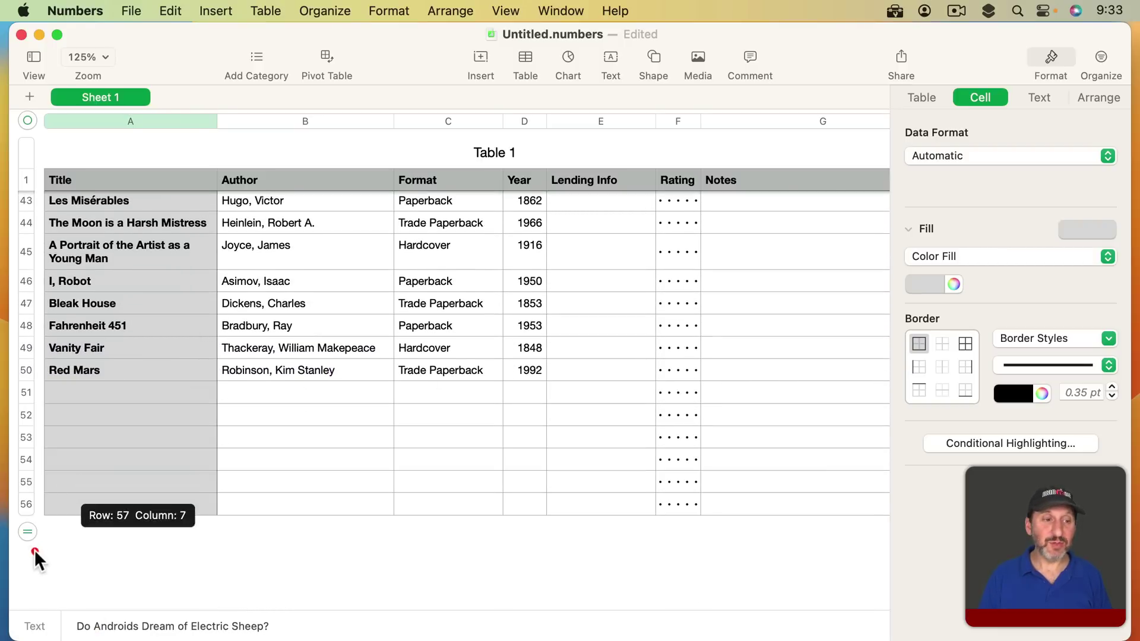
pyautogui.moveTo(35, 551); pyautogui.dragTo(35, 551)
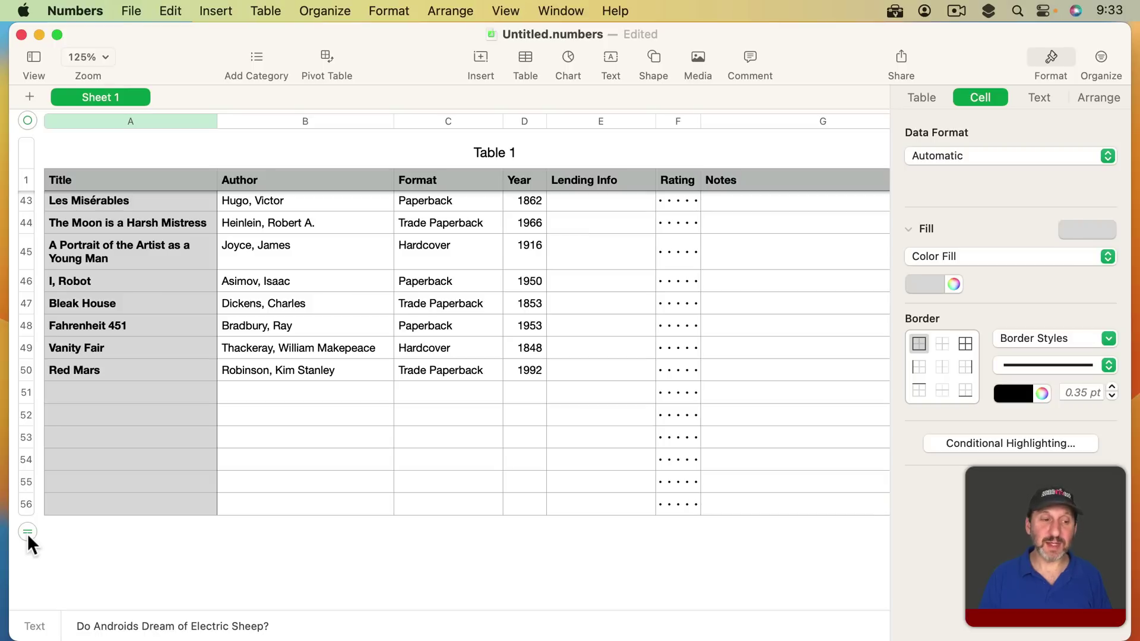
pyautogui.moveTo(27, 532); pyautogui.dragTo(33, 397)
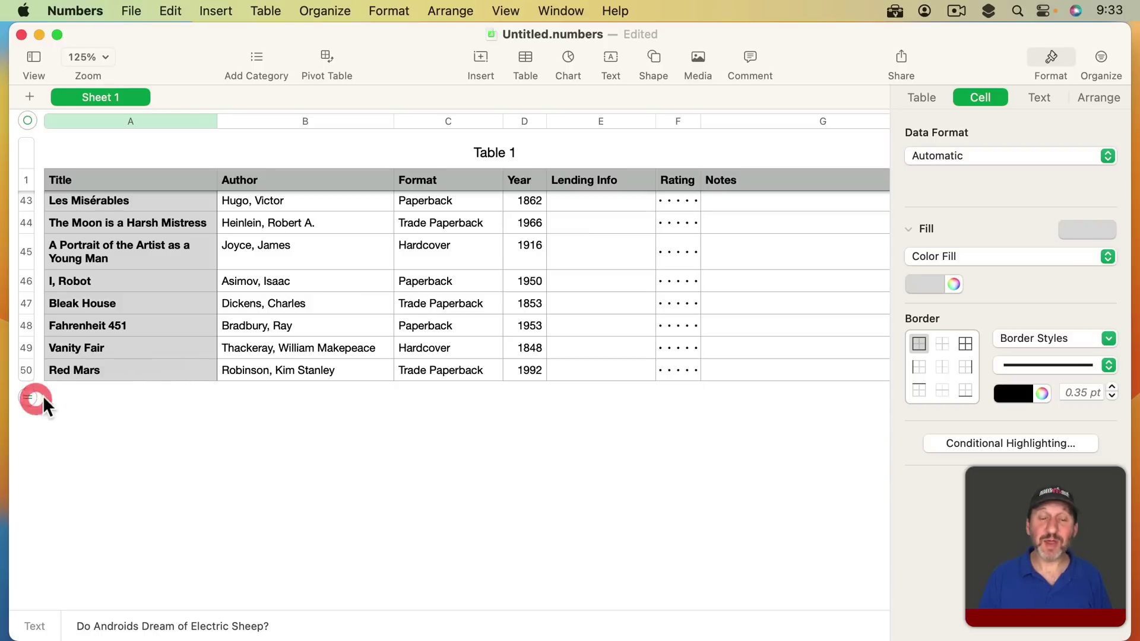
pyautogui.click(167, 365)
pyautogui.click(121, 367)
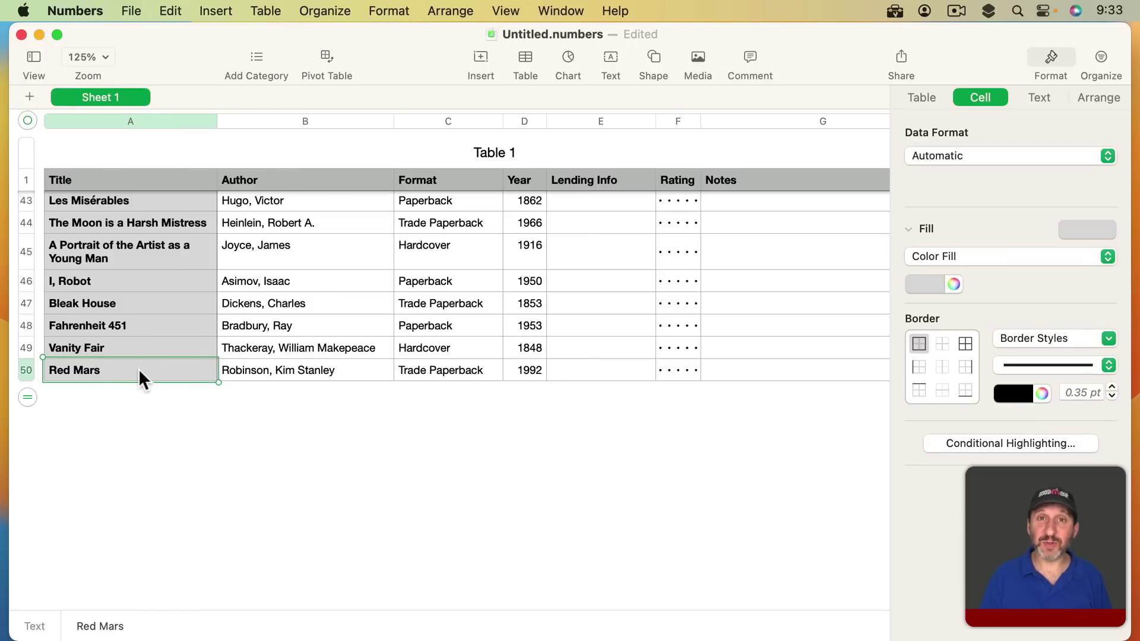
pyautogui.press('Return')
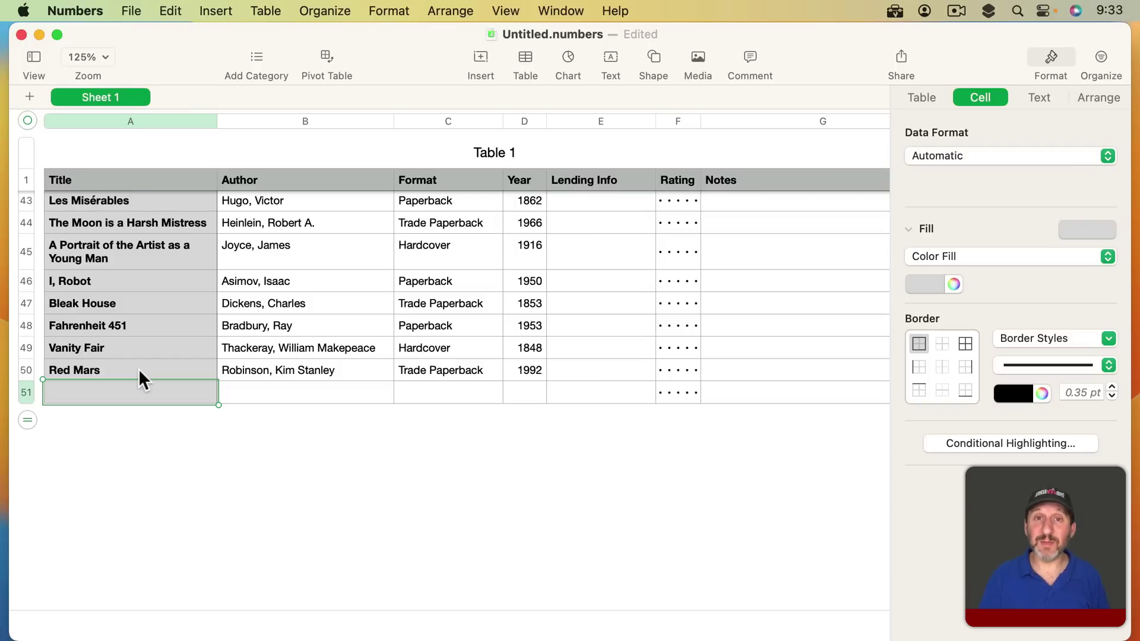
pyautogui.press('super+z')
pyautogui.scroll(10, 136, 315)
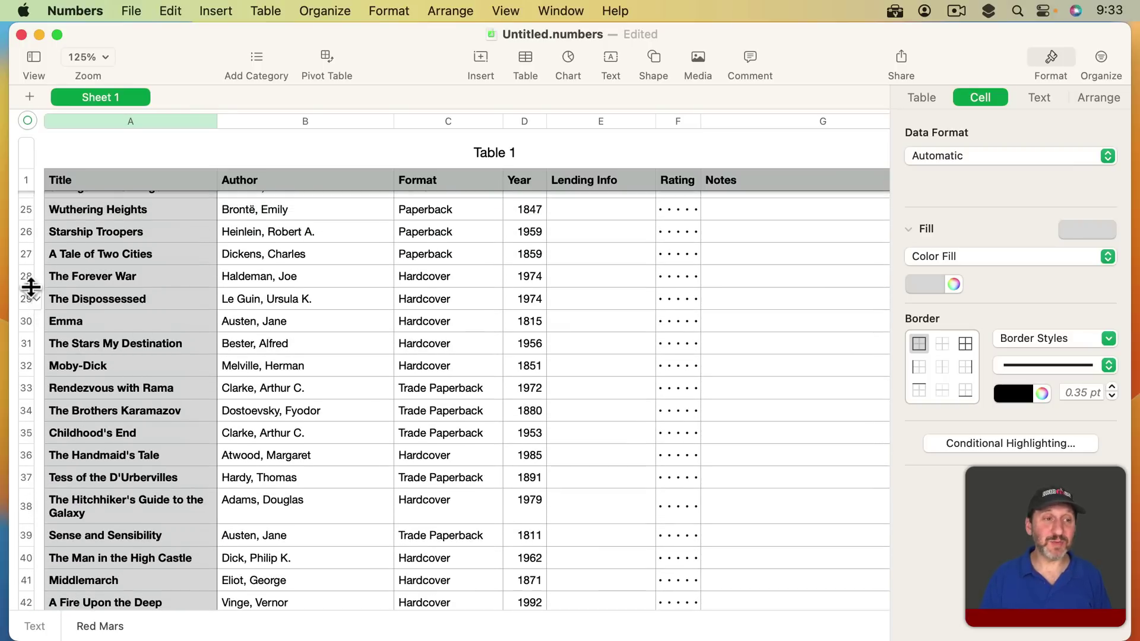
pyautogui.click(26, 277)
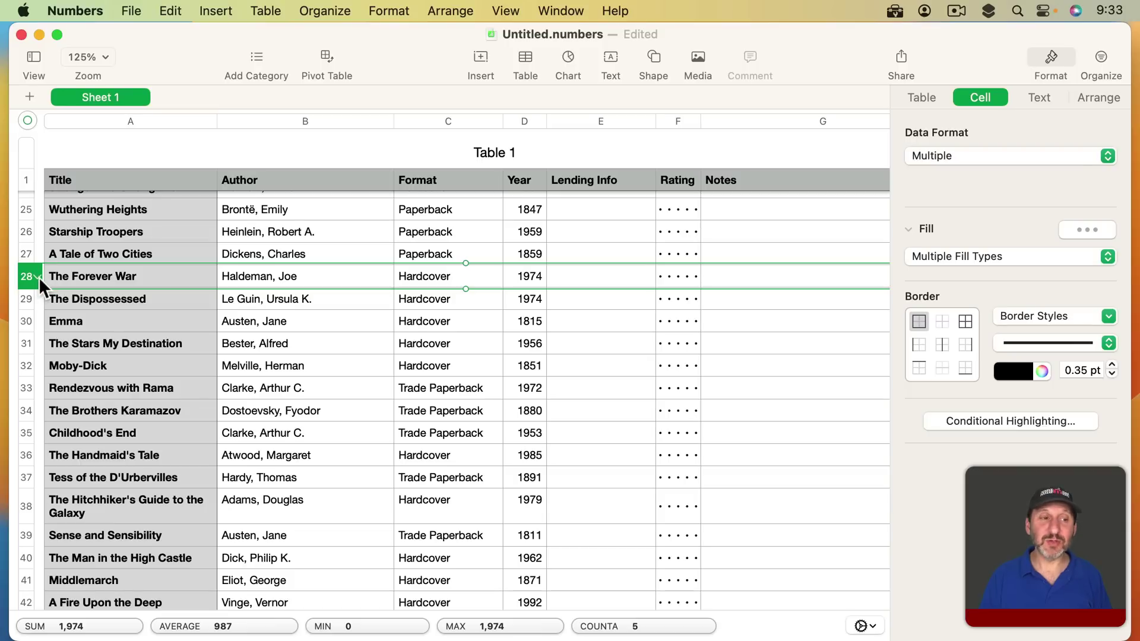
pyautogui.click(37, 277)
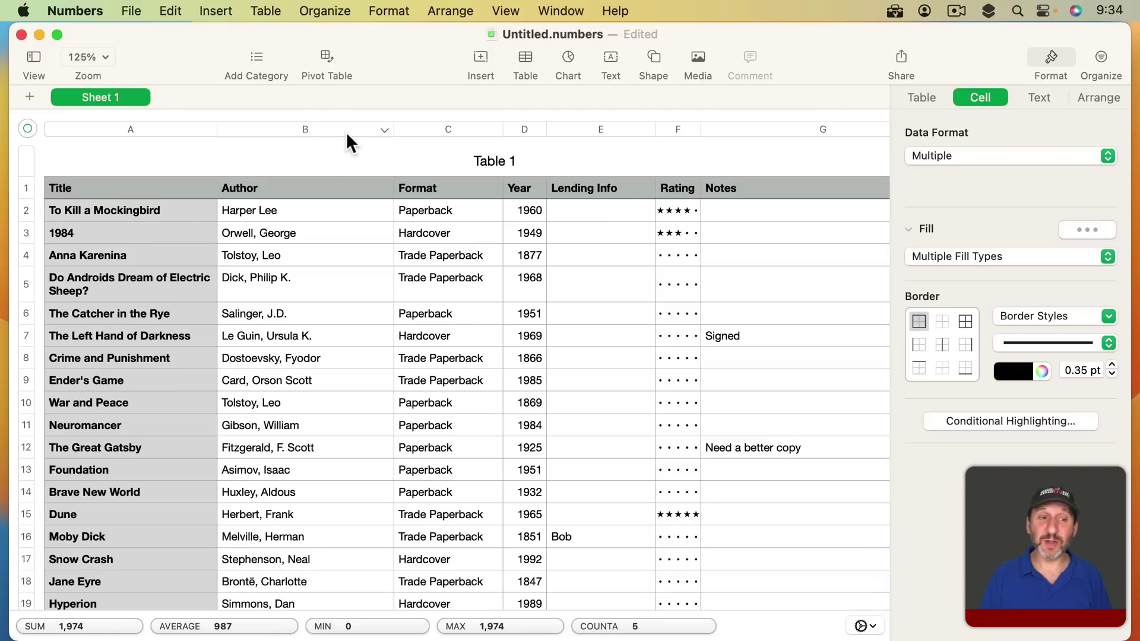
# Try column sorts by Author, Year and Title, finishing with Author ascending.
pyautogui.click(384, 129)
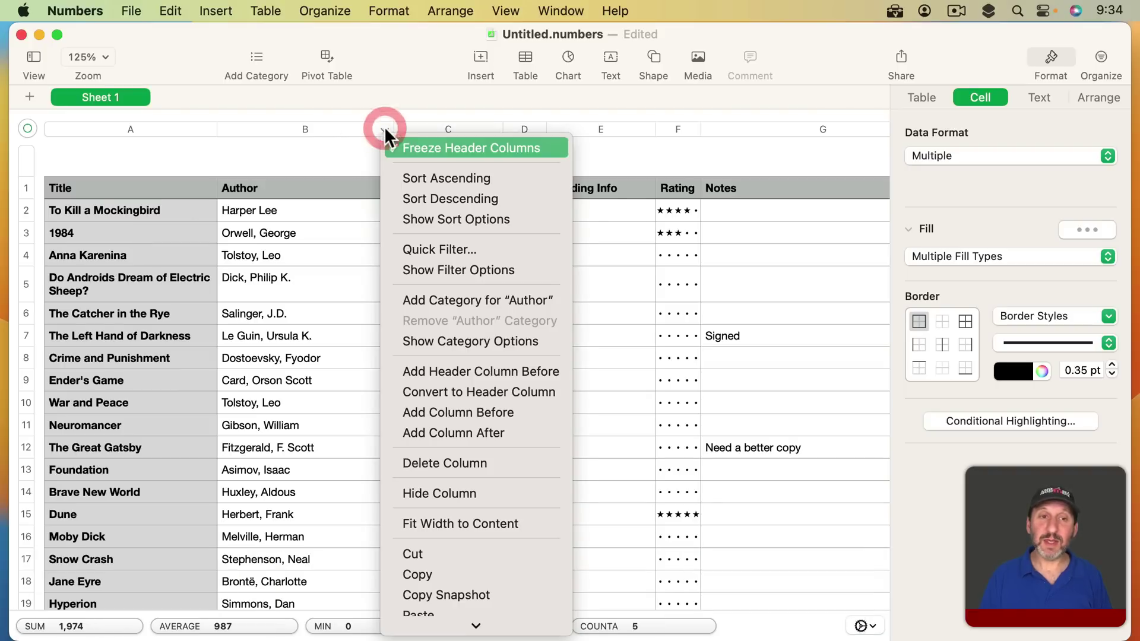
pyautogui.click(430, 181)
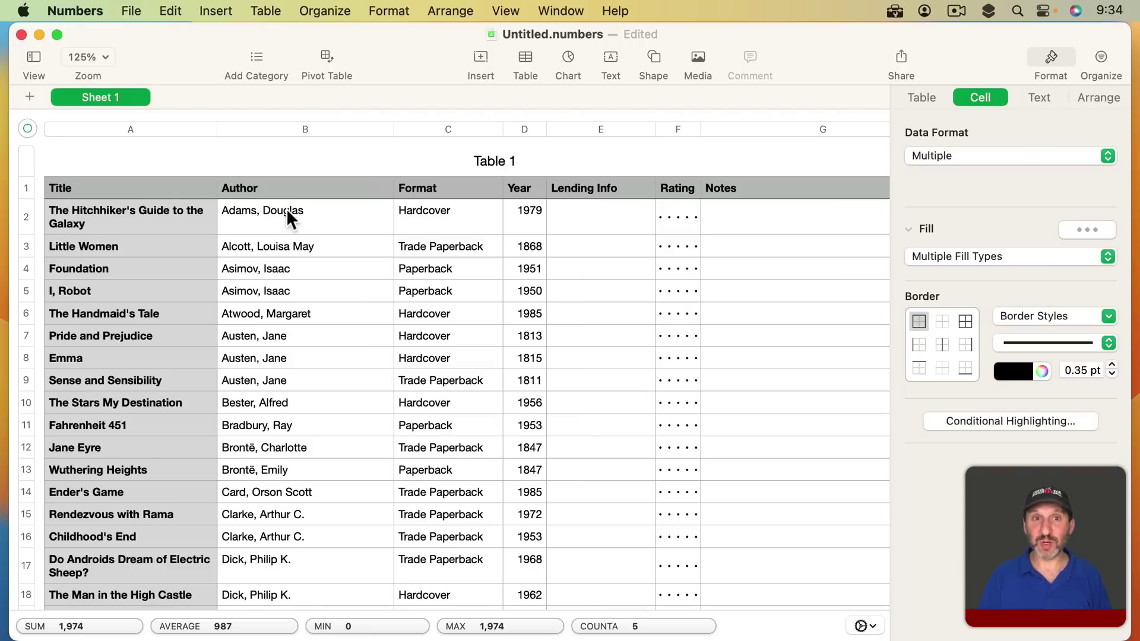
pyautogui.click(537, 127)
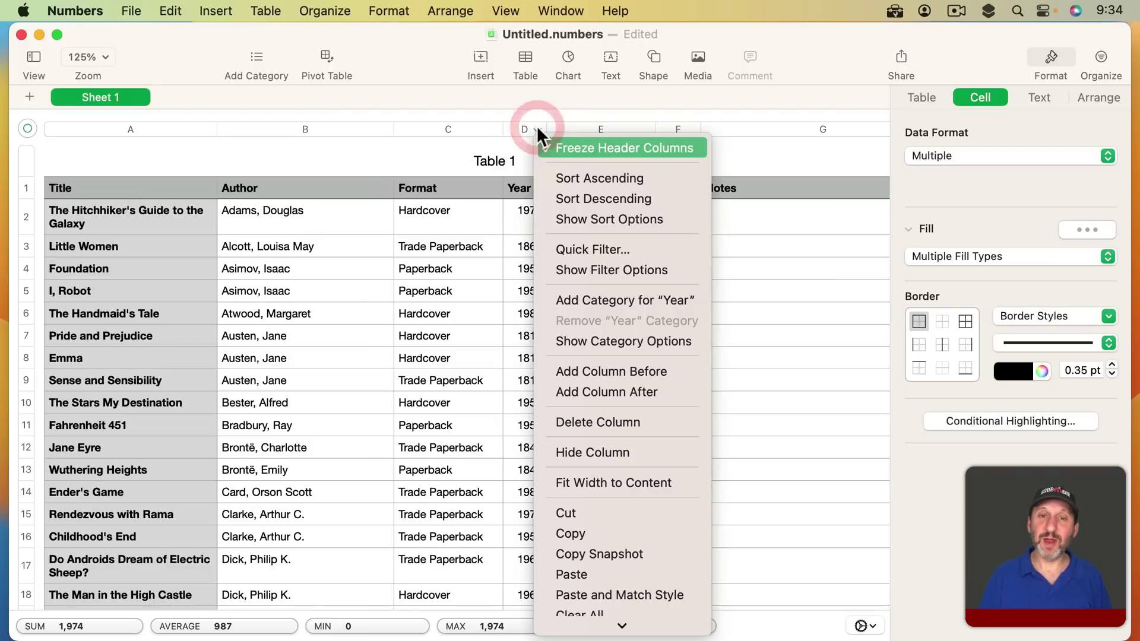
pyautogui.click(558, 178)
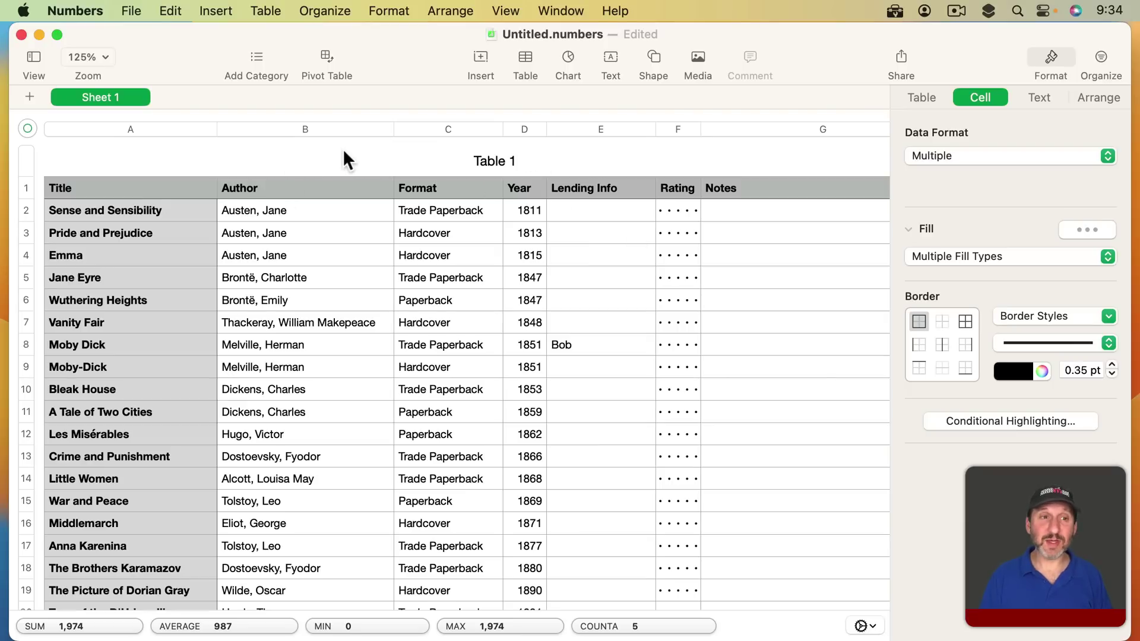
pyautogui.click(384, 129)
pyautogui.click(416, 177)
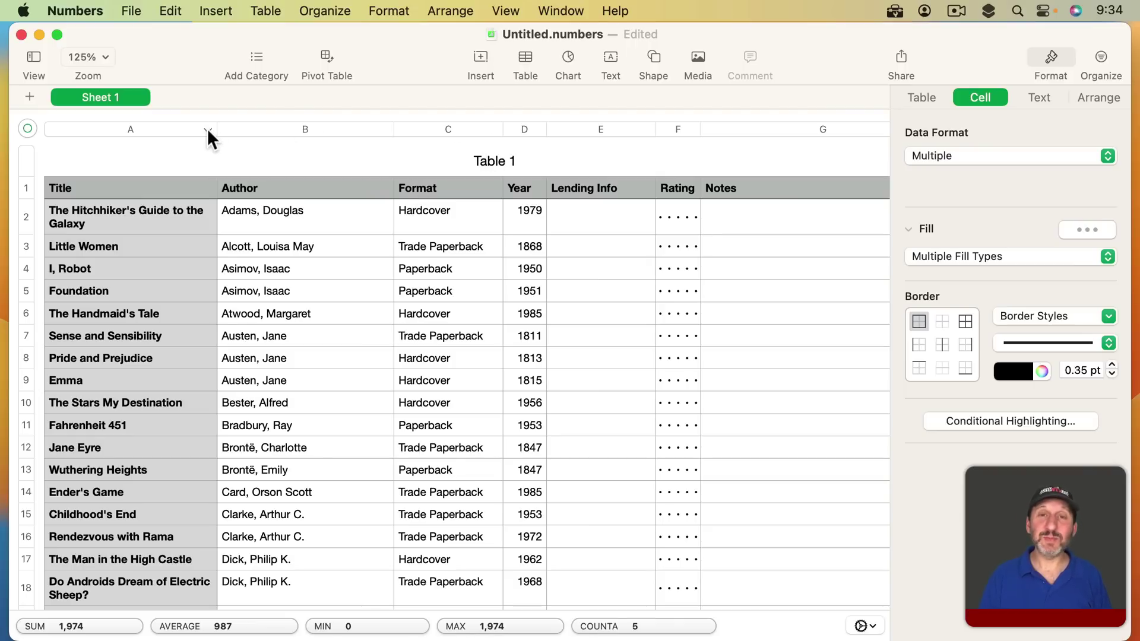
pyautogui.click(208, 129)
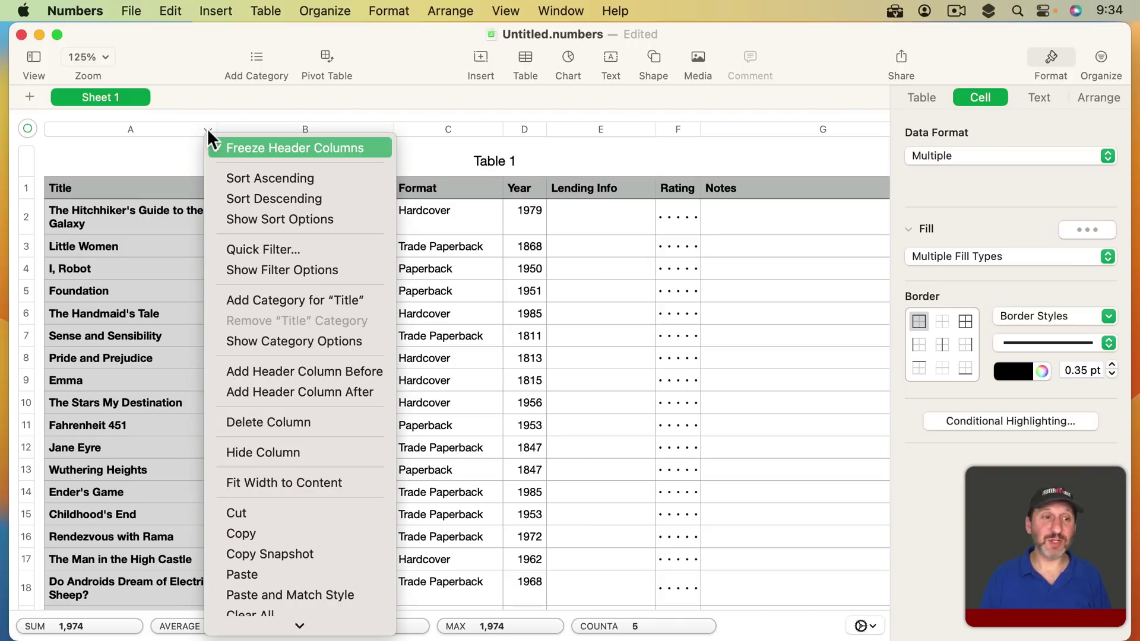
pyautogui.click(232, 173)
pyautogui.click(384, 128)
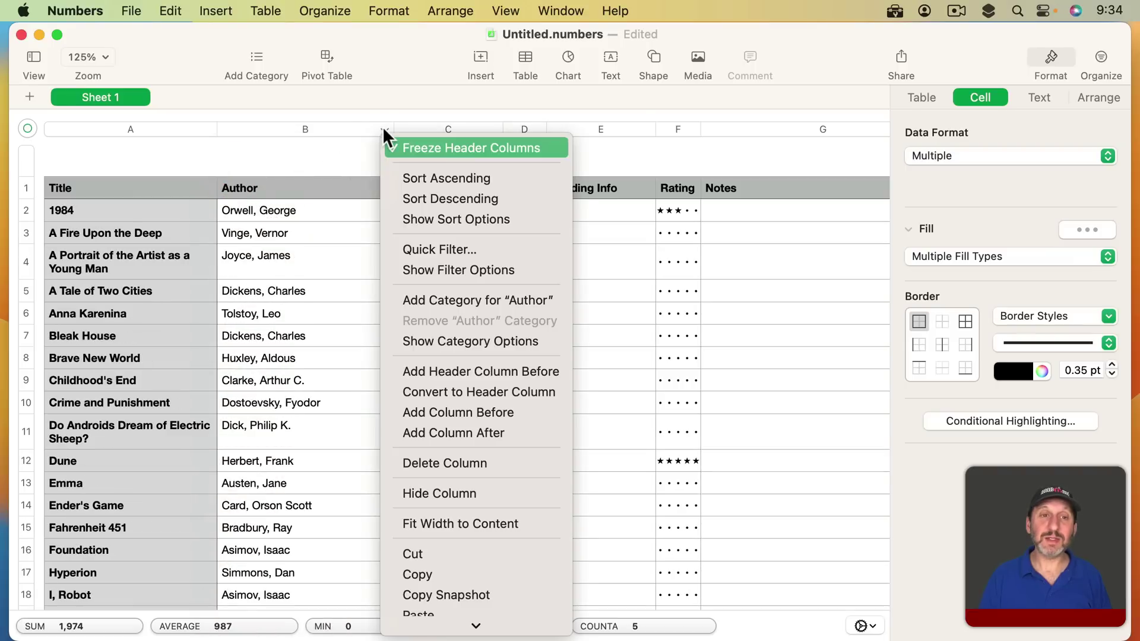
pyautogui.click(424, 179)
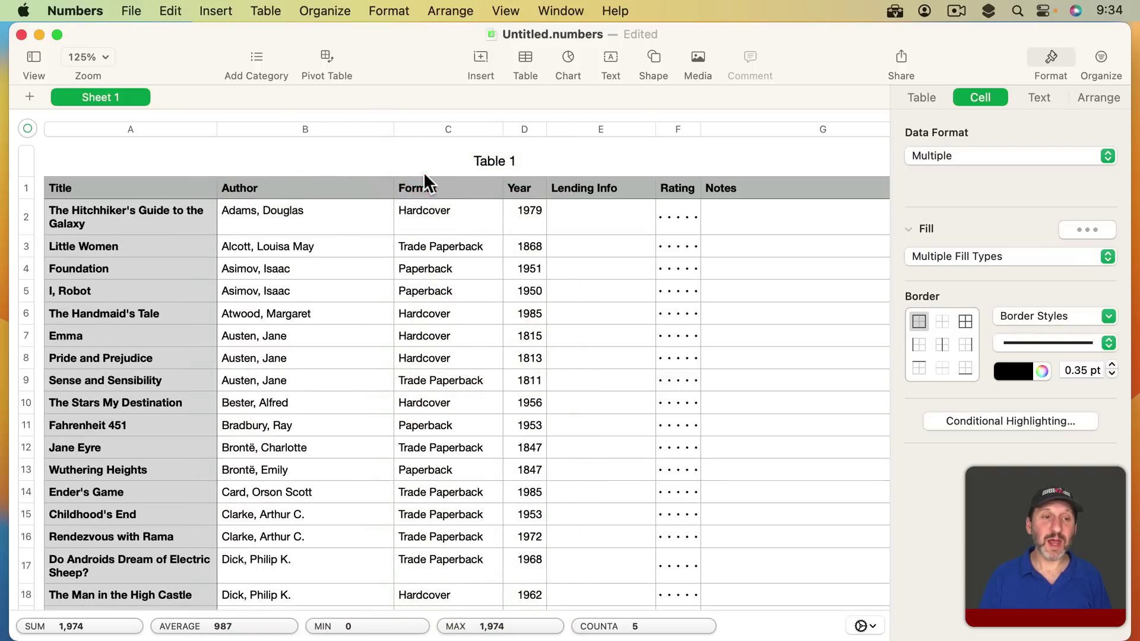
# Check the three Austen, Jane rows: Emma, Pride and Prejudice, Sense and Sensibility.
pyautogui.click(244, 336)
pyautogui.click(244, 356)
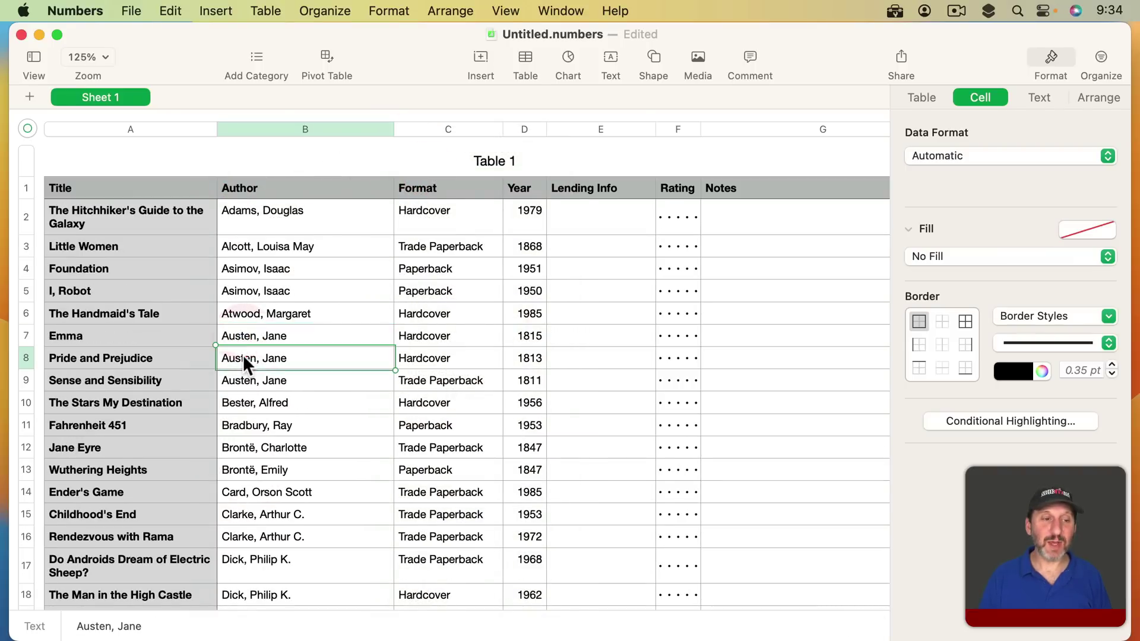
pyautogui.click(244, 375)
pyautogui.click(116, 336)
pyautogui.click(115, 358)
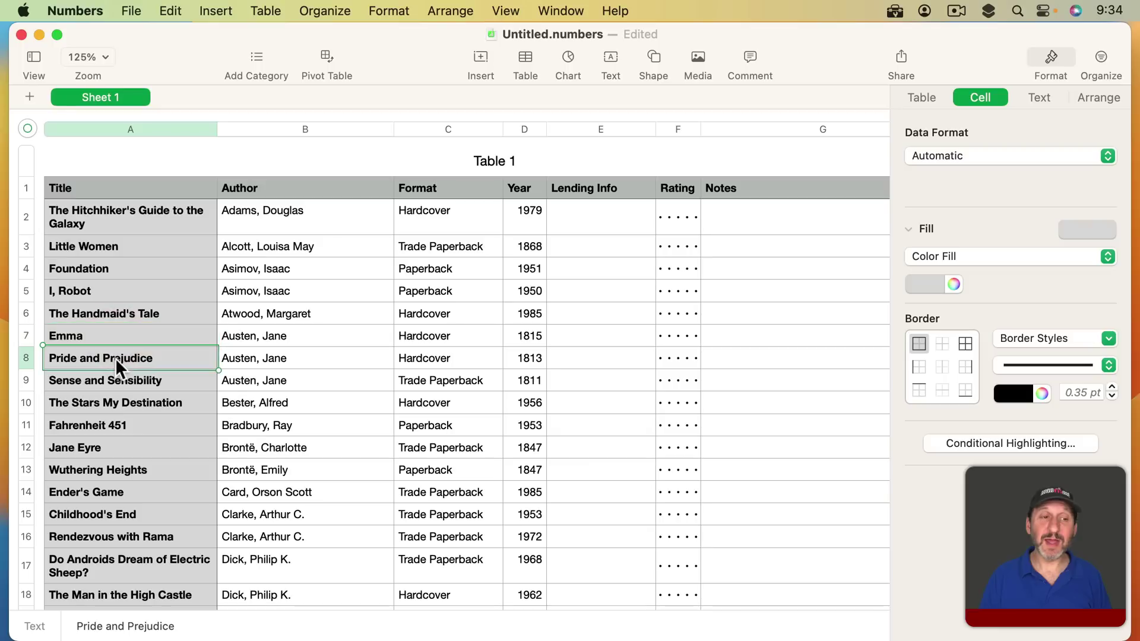
pyautogui.click(111, 375)
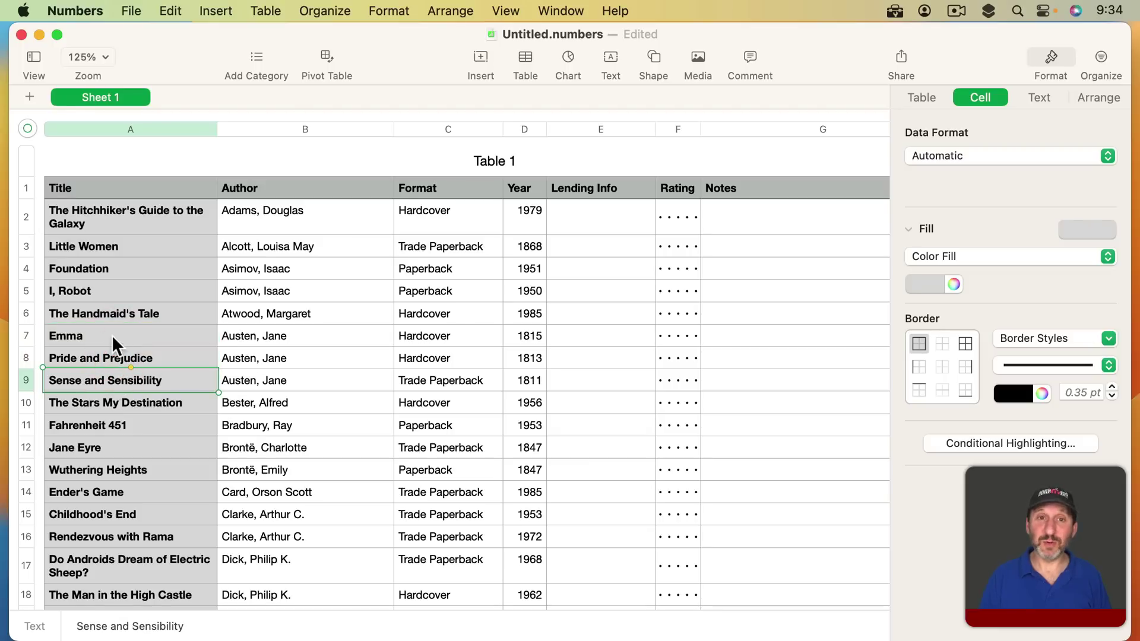
# Add an Author-ascending then Title-ascending sort rule for the whole table and apply it.
pyautogui.click(1100, 56)
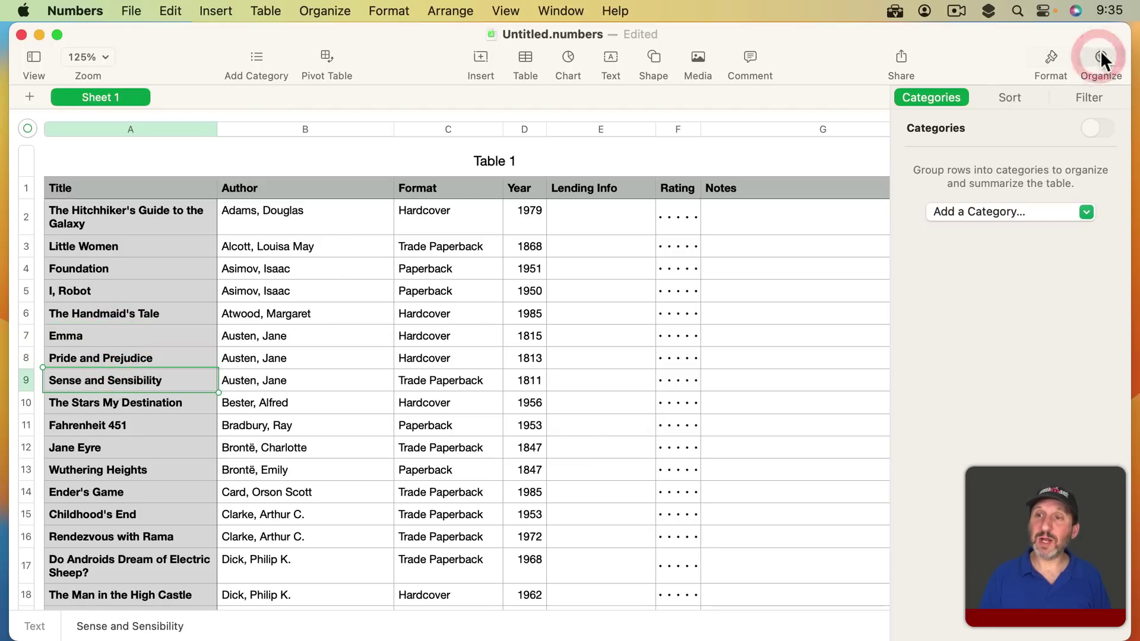
pyautogui.click(1011, 98)
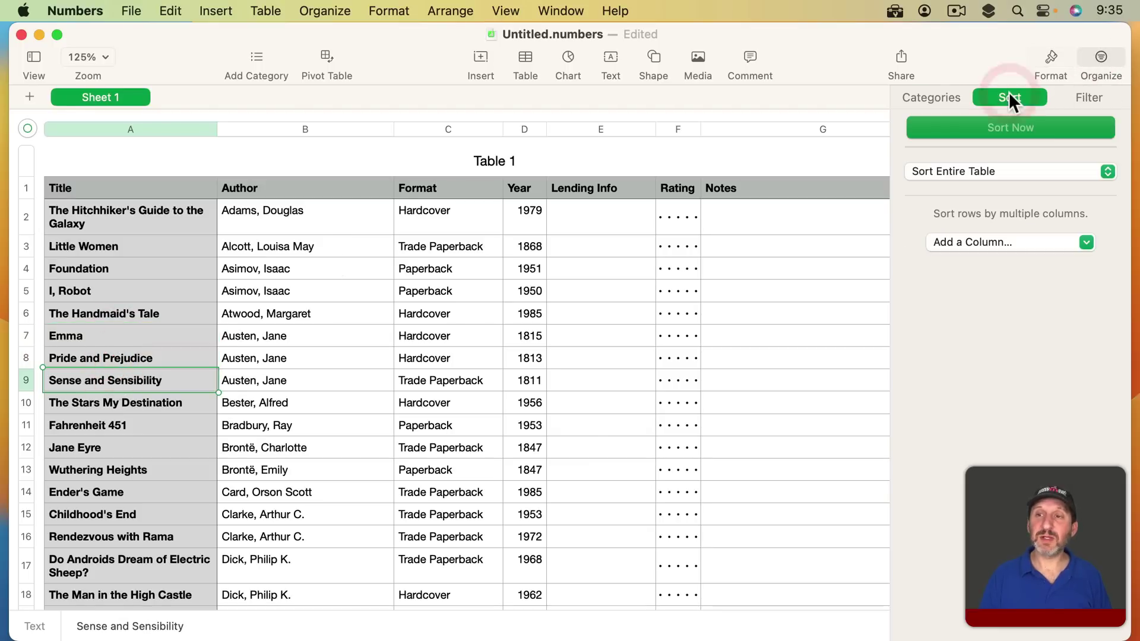
pyautogui.click(988, 242)
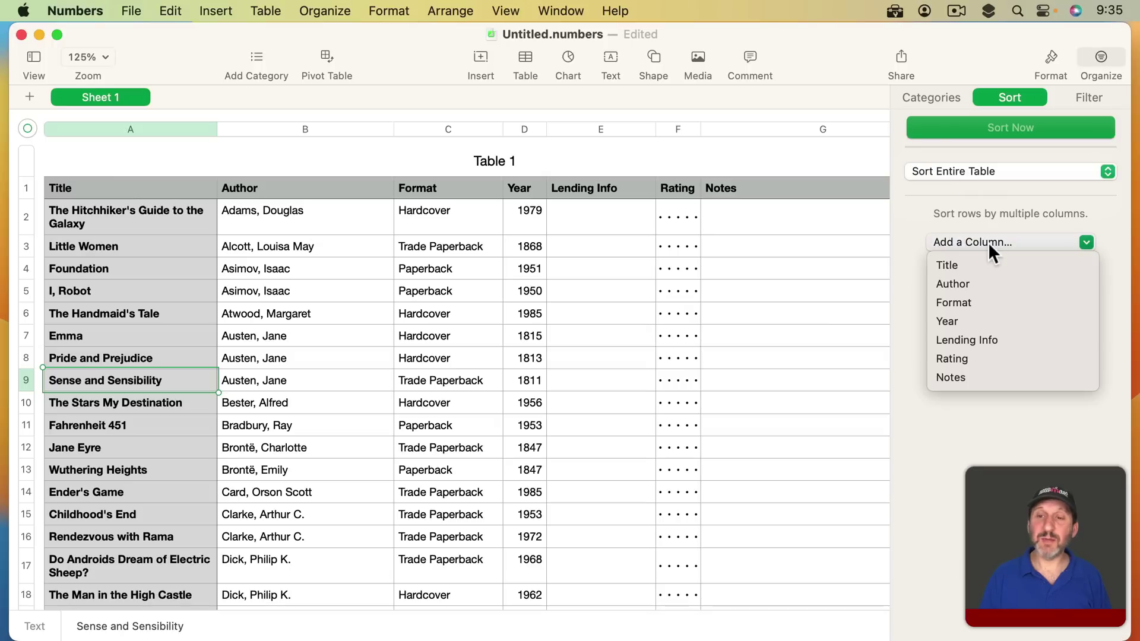
pyautogui.click(989, 280)
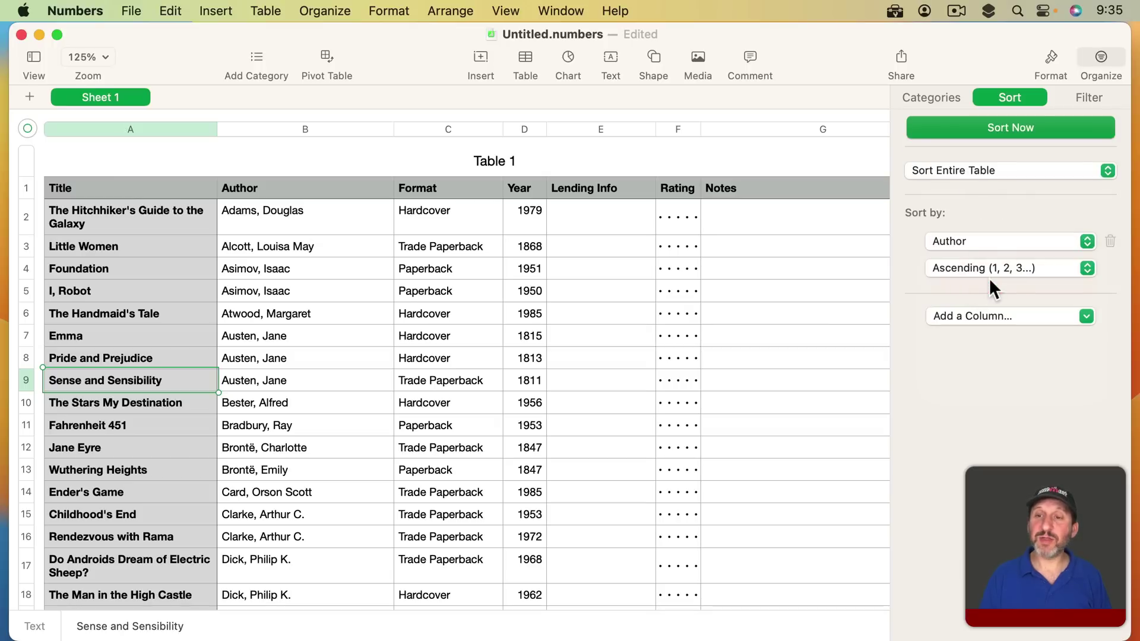
pyautogui.click(980, 316)
pyautogui.click(972, 341)
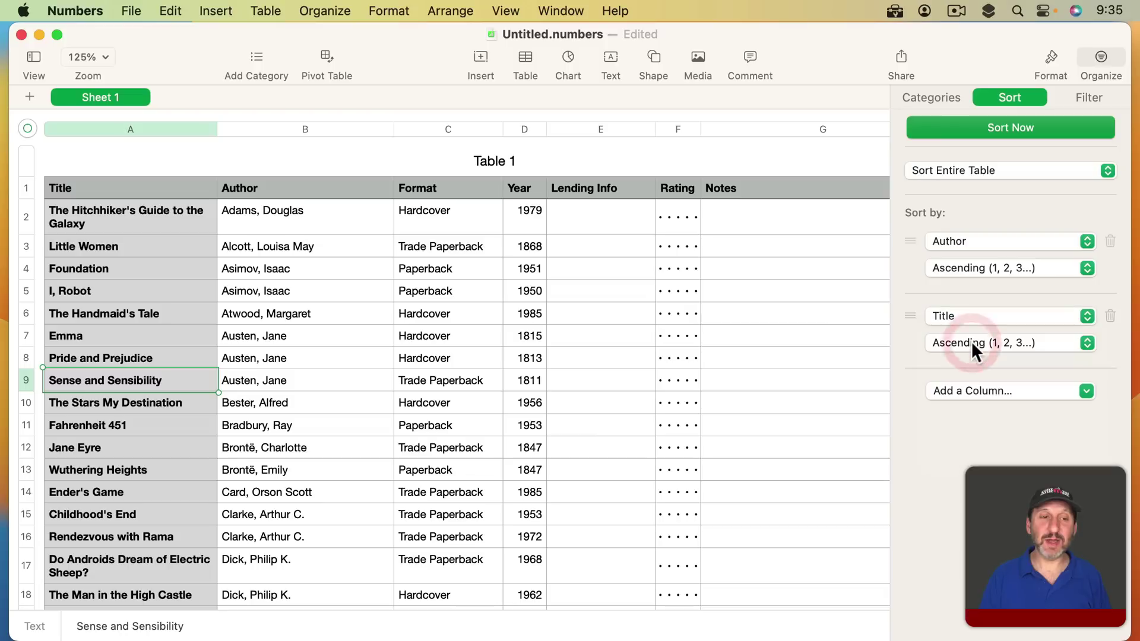
pyautogui.click(1020, 130)
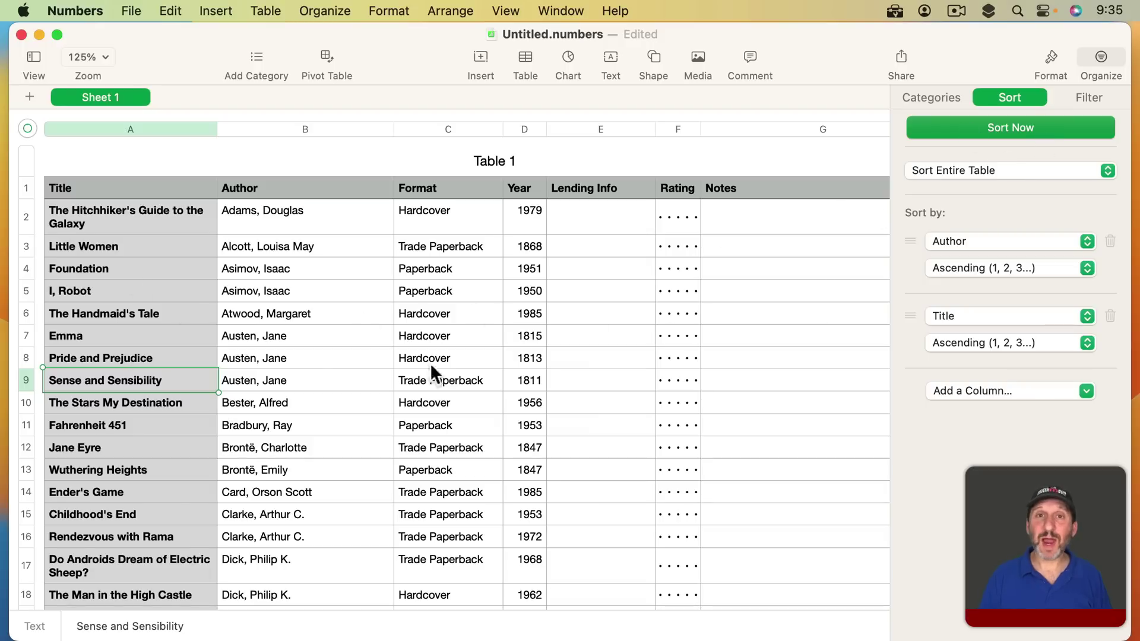
pyautogui.click(1016, 127)
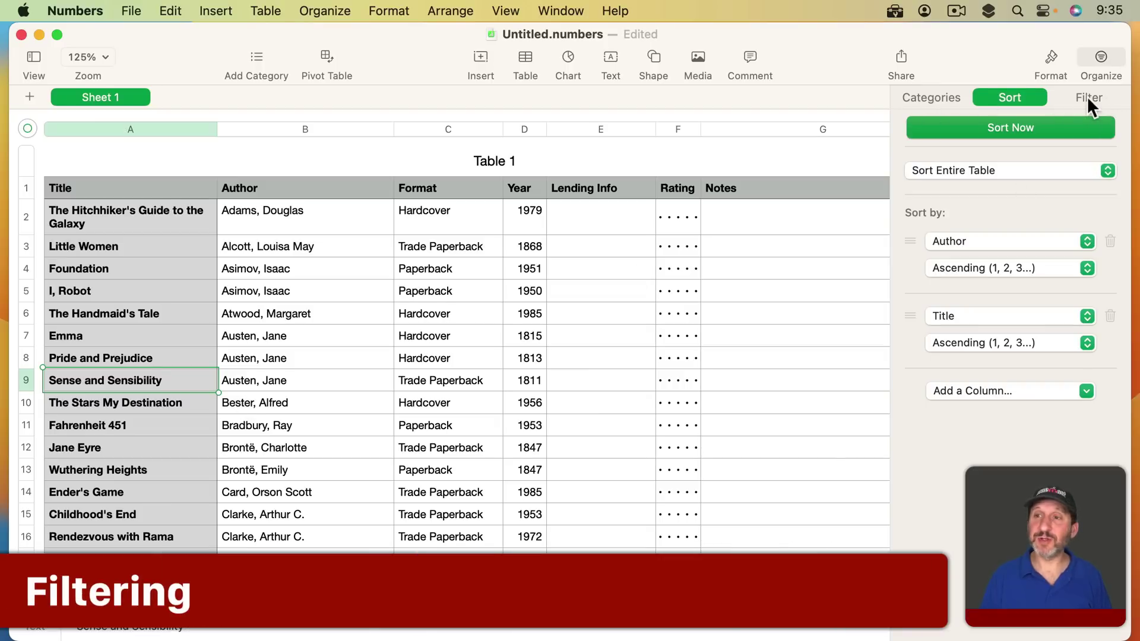
# Add a Format filter that hides Hardcover and Trade Paperback, leaving only Paperback books.
pyautogui.click(1089, 98)
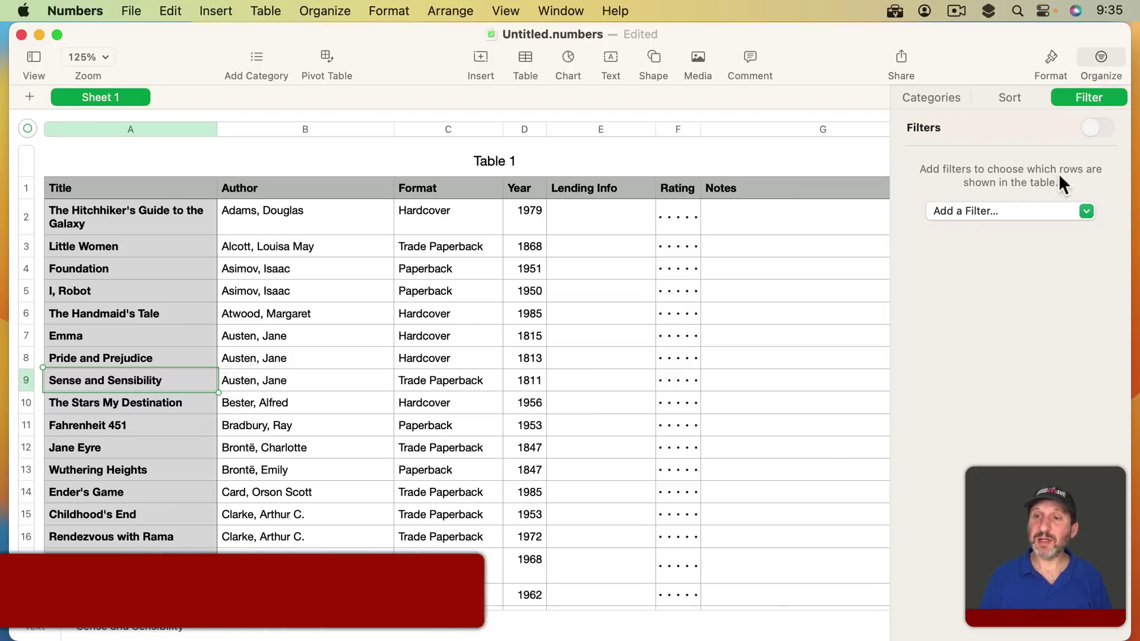
pyautogui.click(1030, 205)
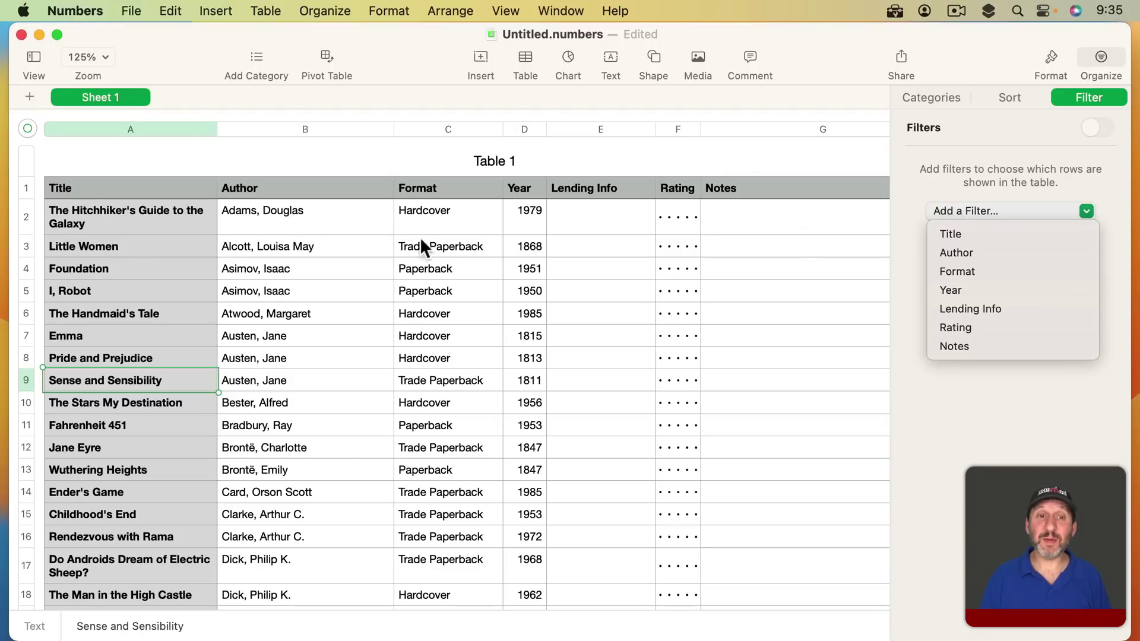
pyautogui.click(967, 271)
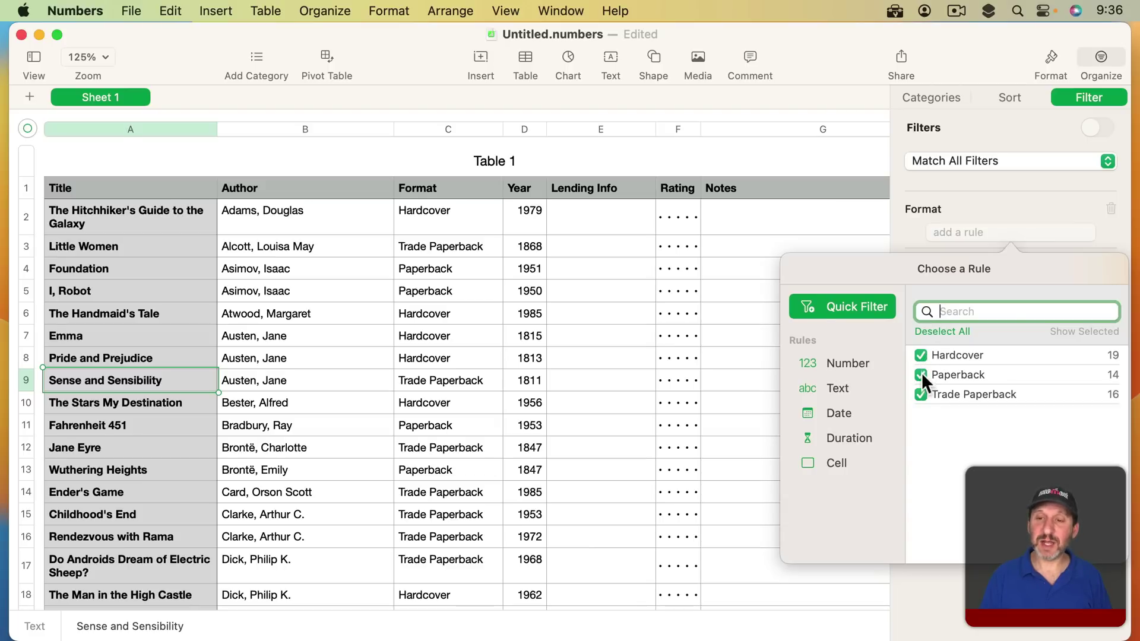
pyautogui.click(921, 354)
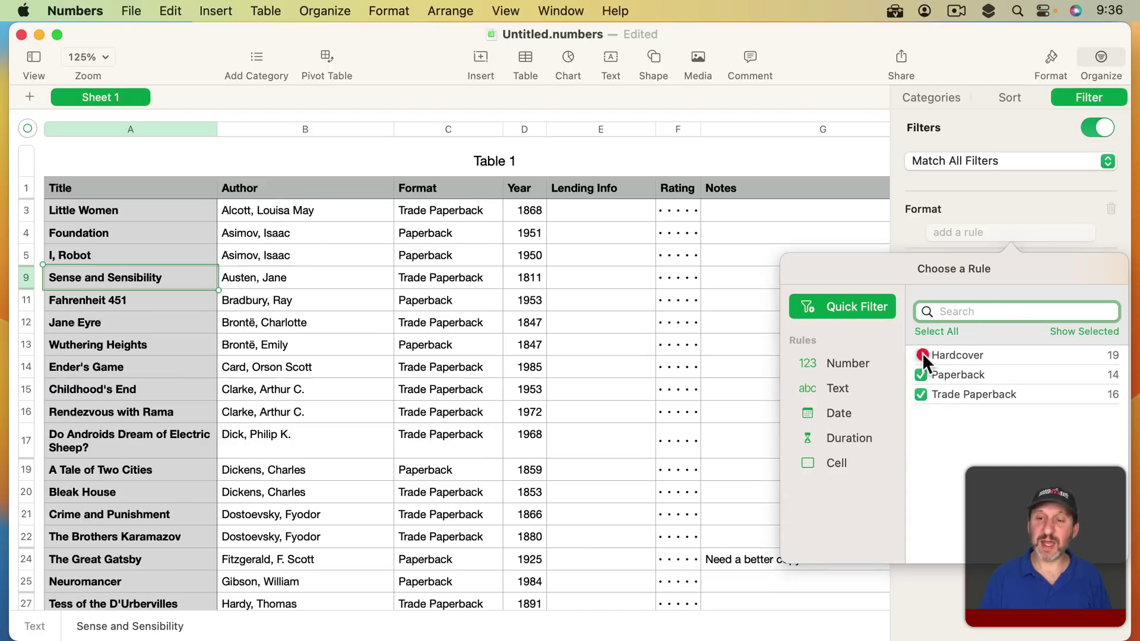
pyautogui.click(921, 394)
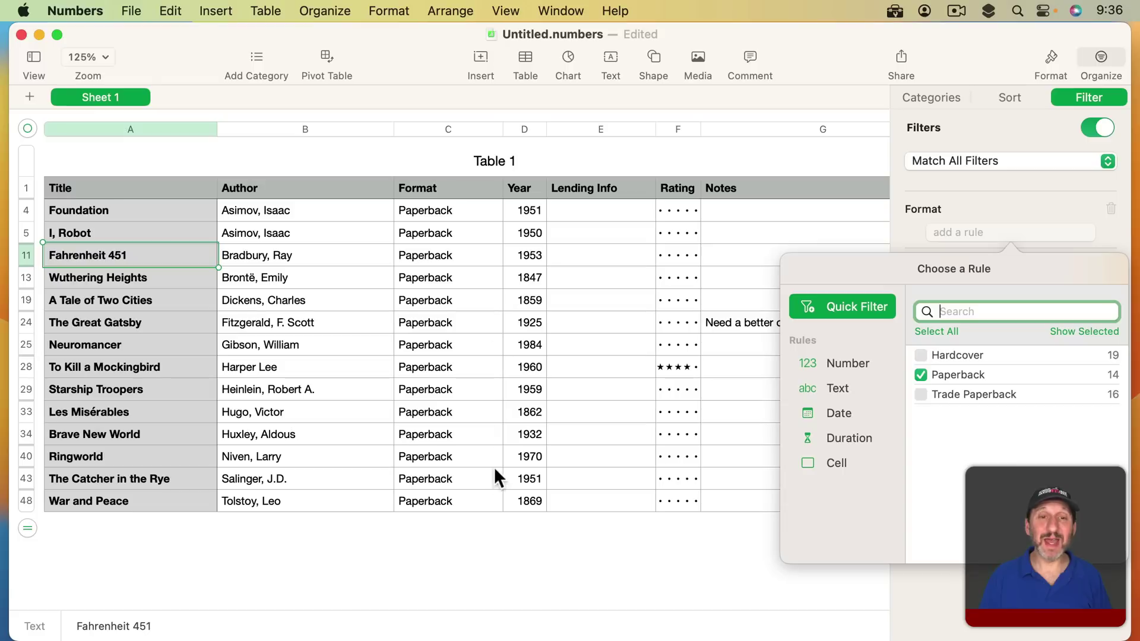
pyautogui.click(1009, 218)
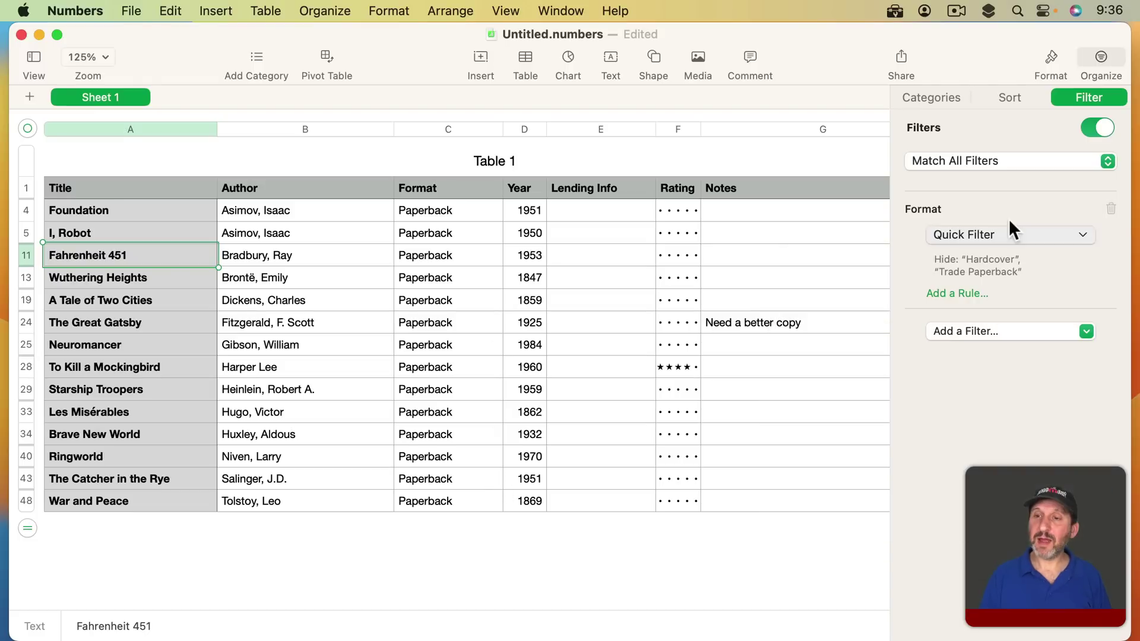
# Swap the Format filter for an Author rule 'starts with B', then toggle filtering off and on.
pyautogui.click(1111, 208)
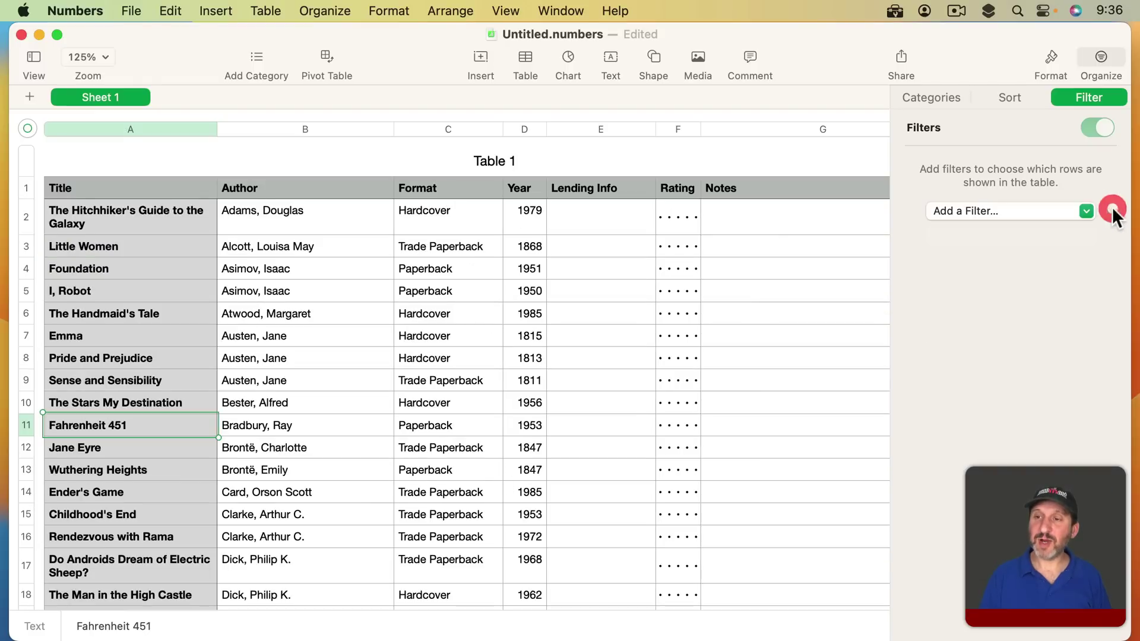
pyautogui.click(1012, 213)
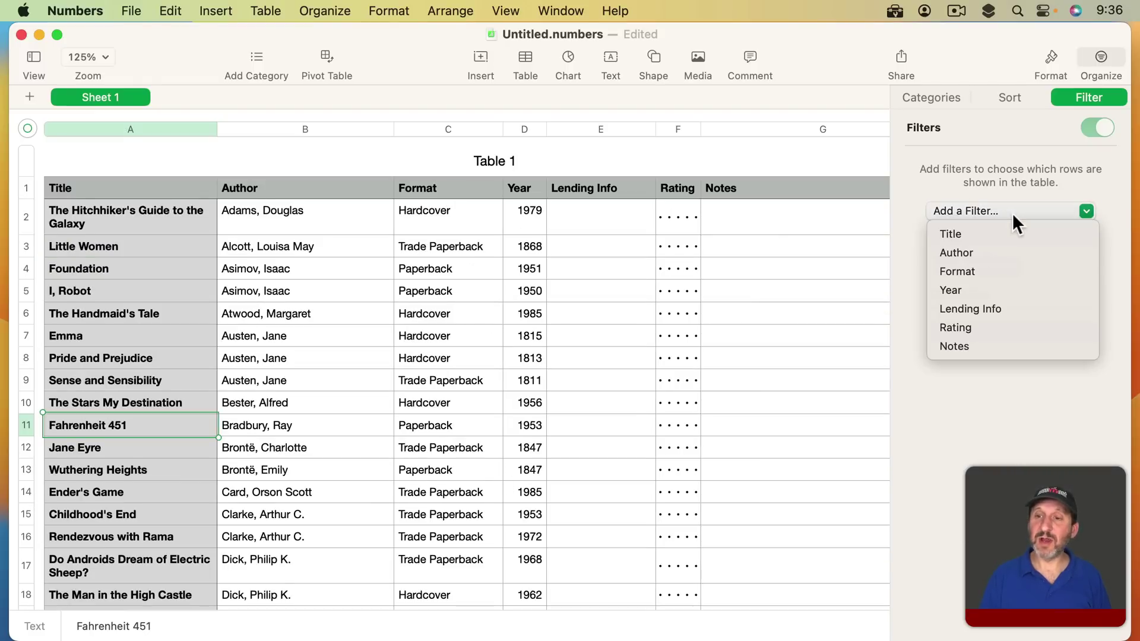
pyautogui.click(1002, 250)
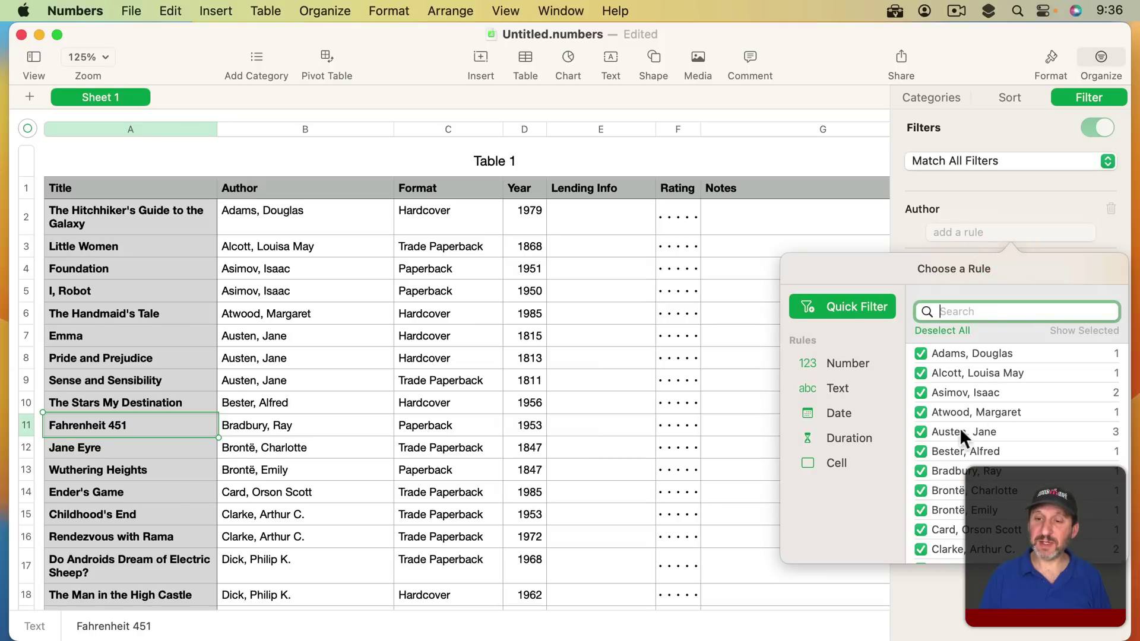
pyautogui.click(842, 389)
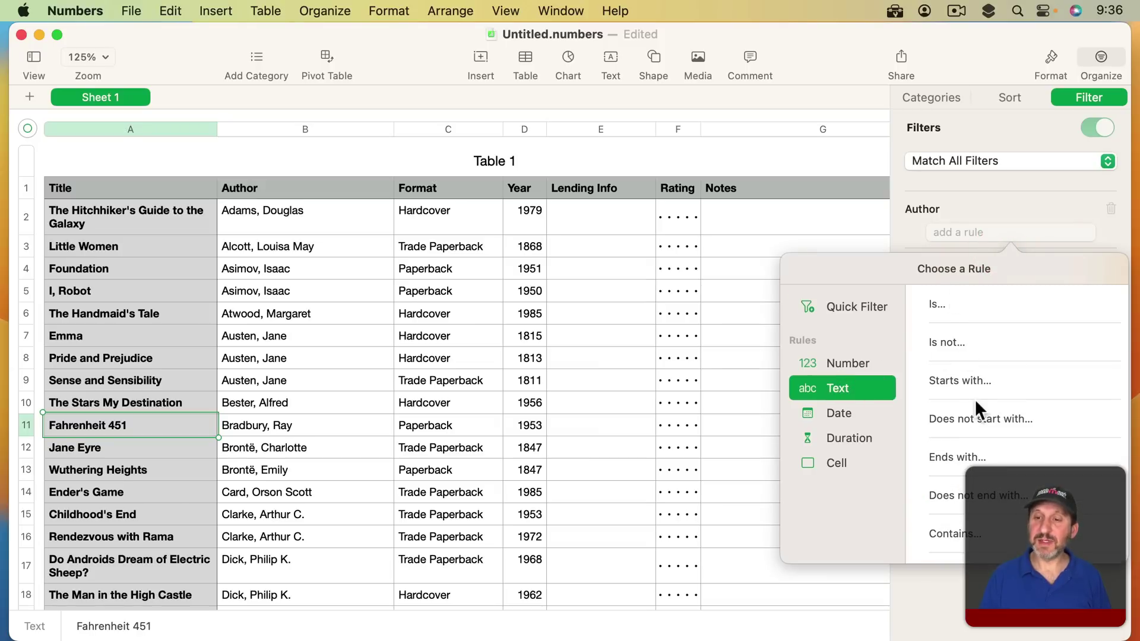
pyautogui.click(966, 380)
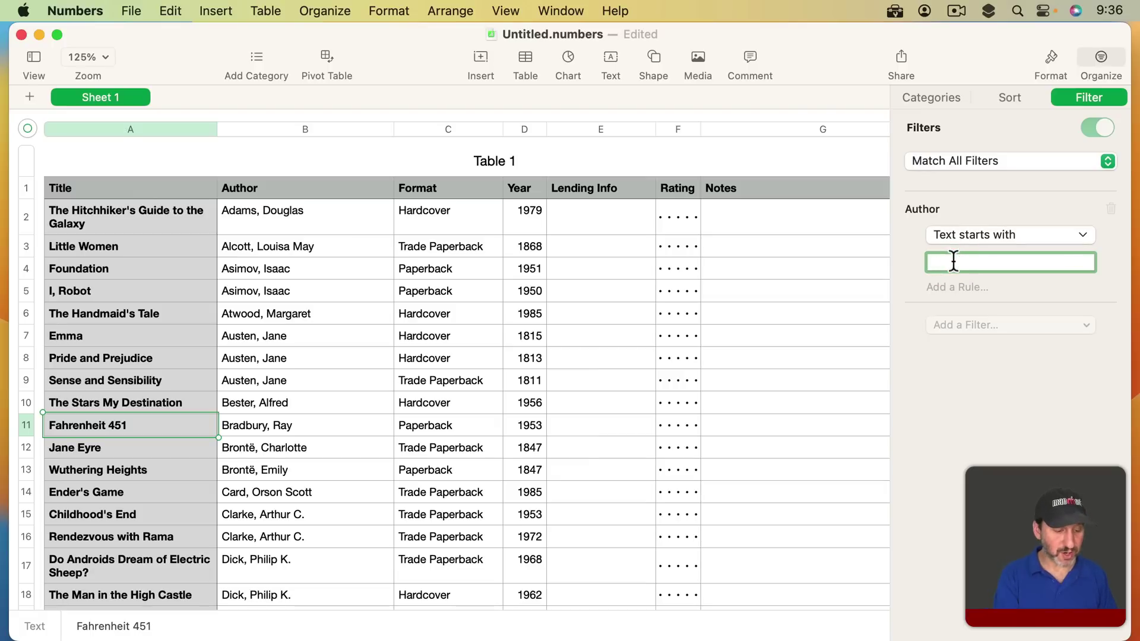
pyautogui.write('B')
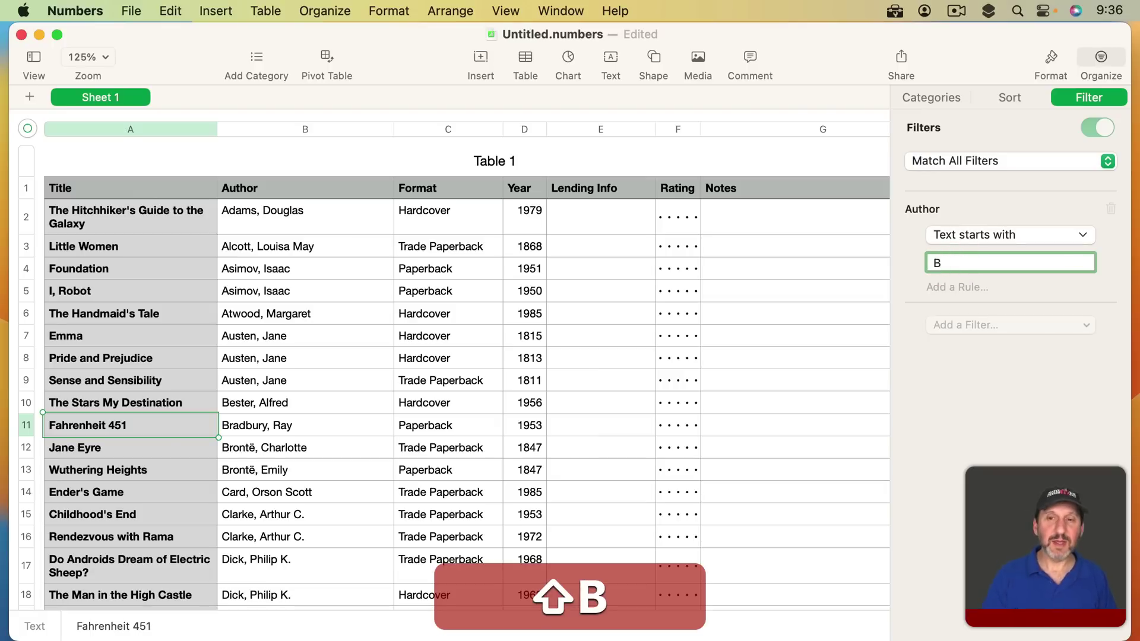
pyautogui.press('Return')
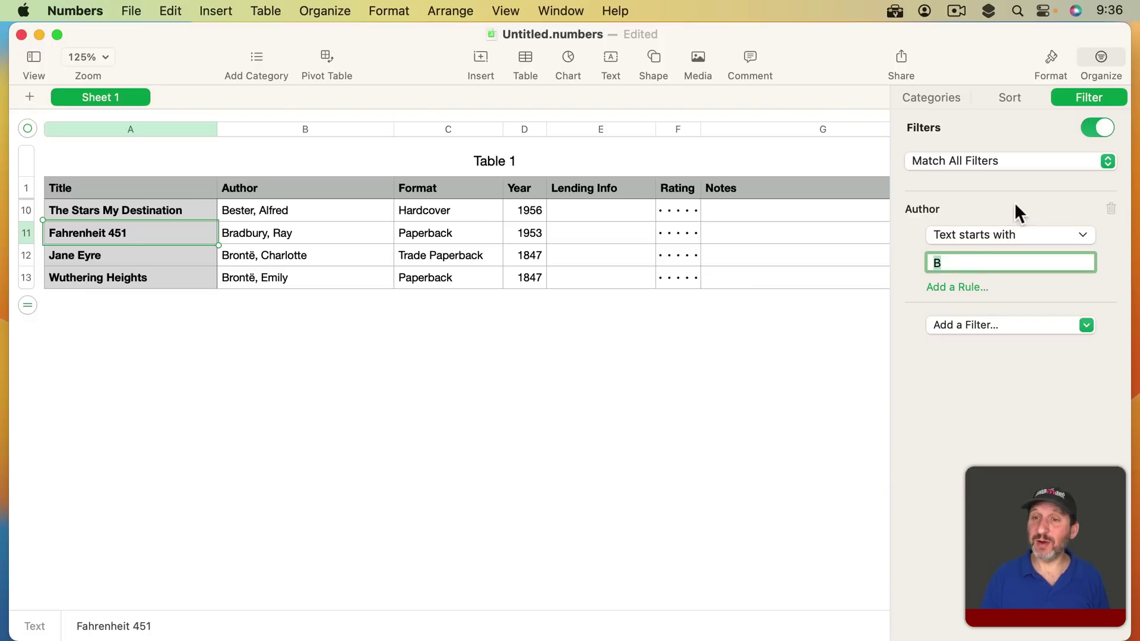
pyautogui.click(1098, 127)
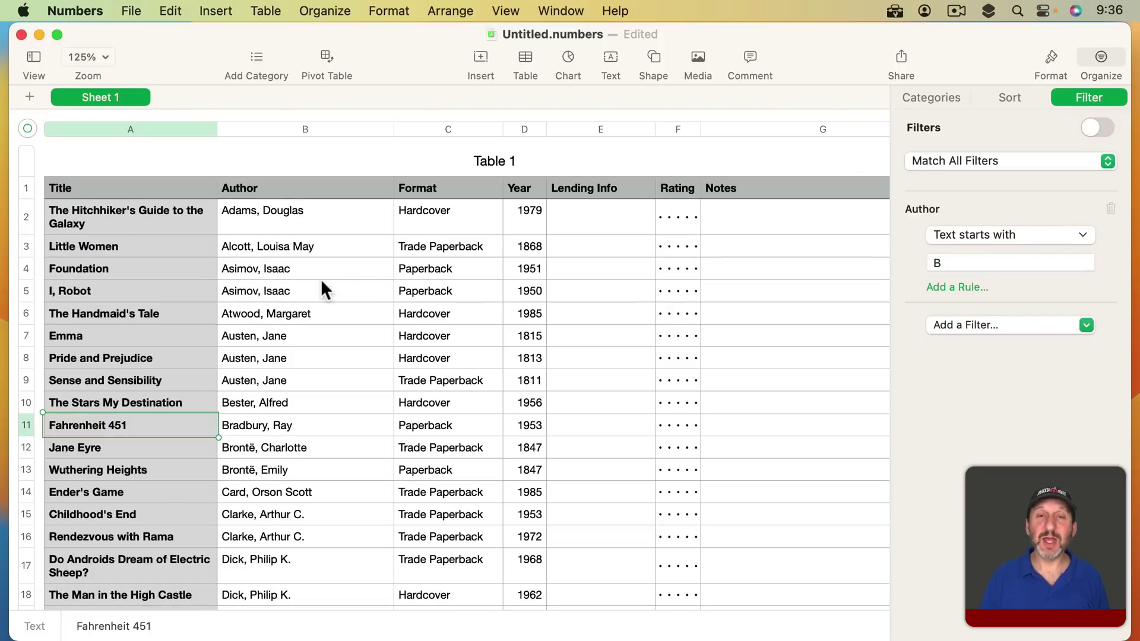
pyautogui.click(1096, 127)
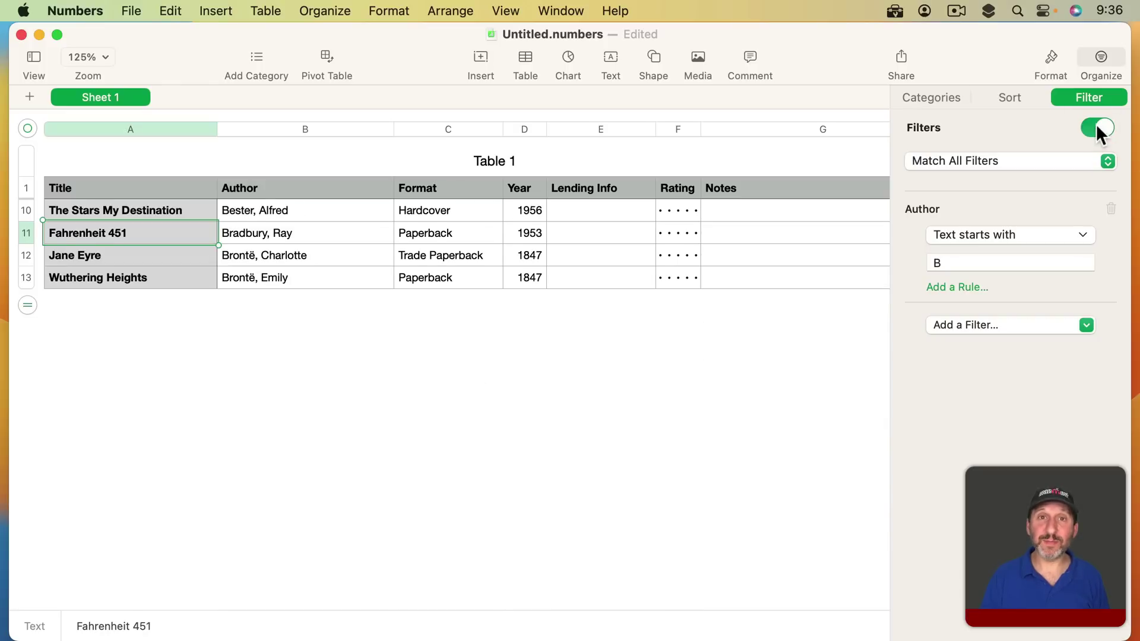
# Turn filtering off and group the table's rows into categories by Format.
pyautogui.click(1096, 125)
pyautogui.click(927, 97)
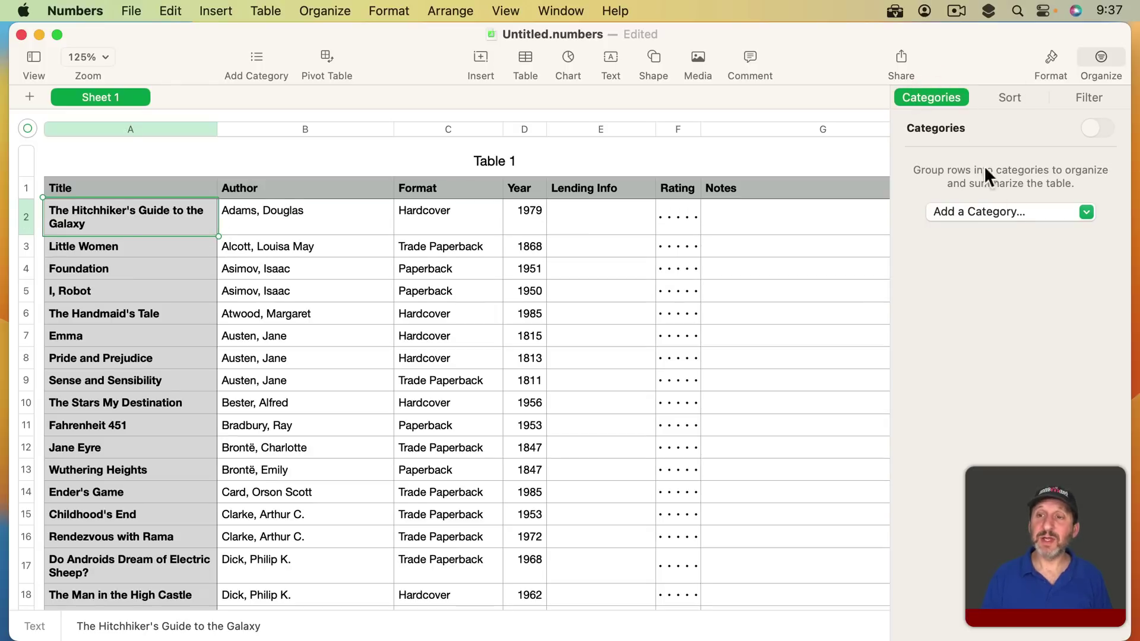
pyautogui.click(993, 214)
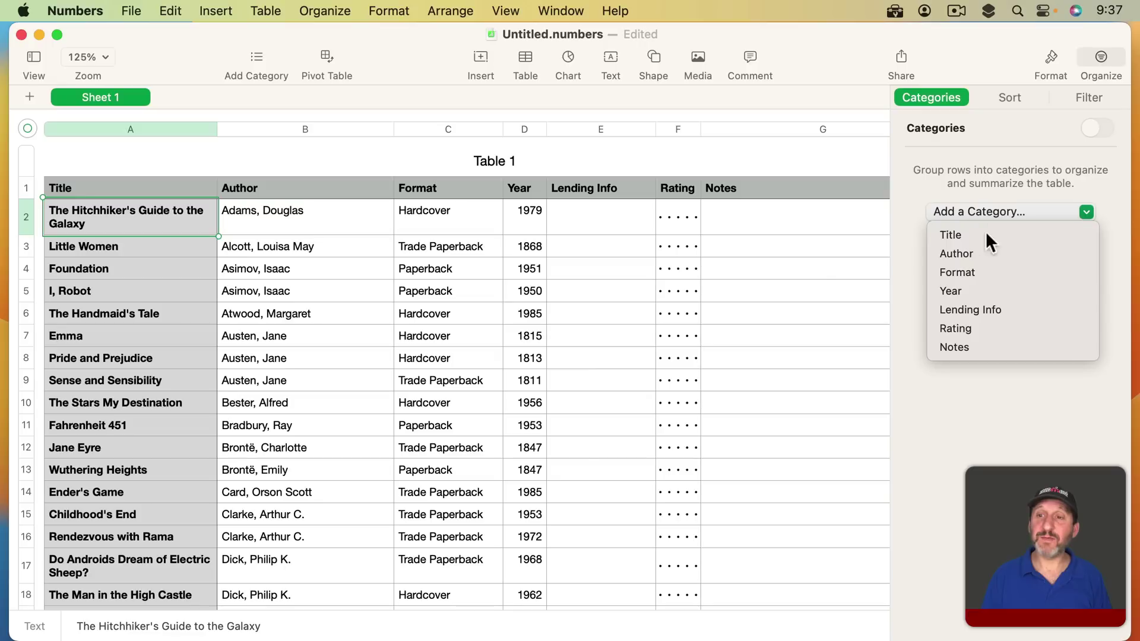
pyautogui.click(979, 264)
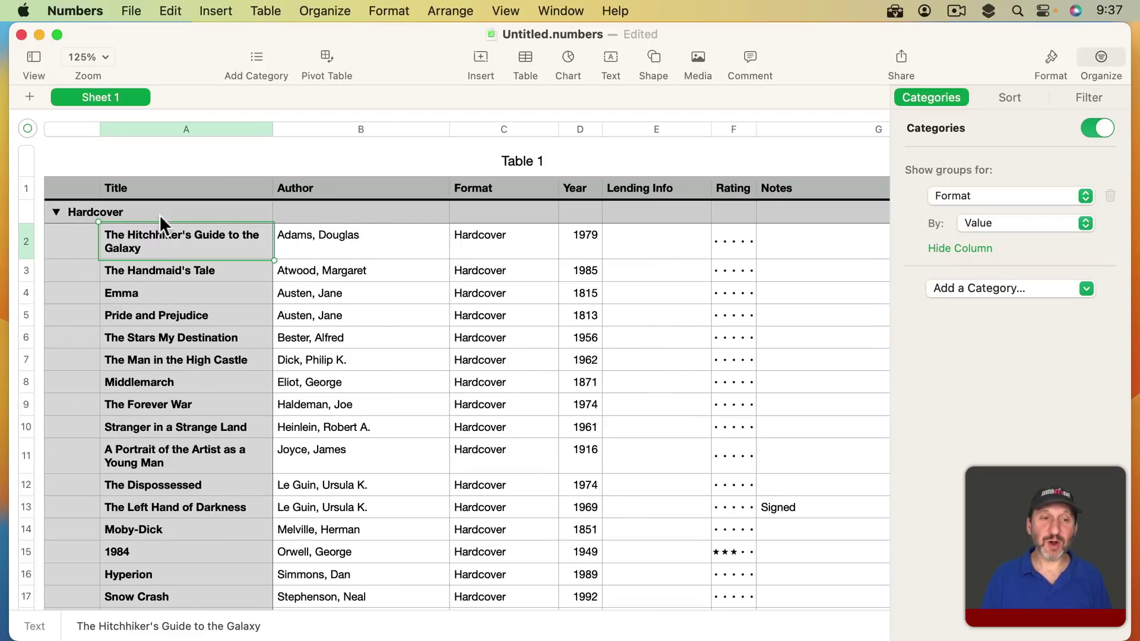
# Collapse and expand the Hardcover, Trade Paperback and Paperback groups, then switch categories off.
pyautogui.click(56, 212)
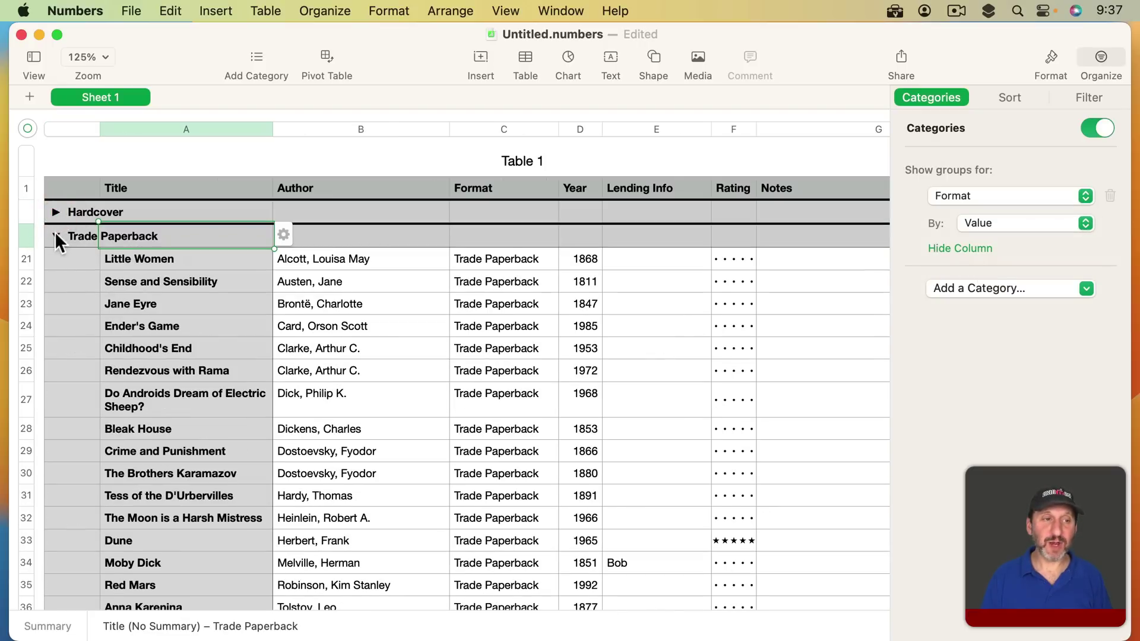
pyautogui.click(56, 234)
pyautogui.click(54, 261)
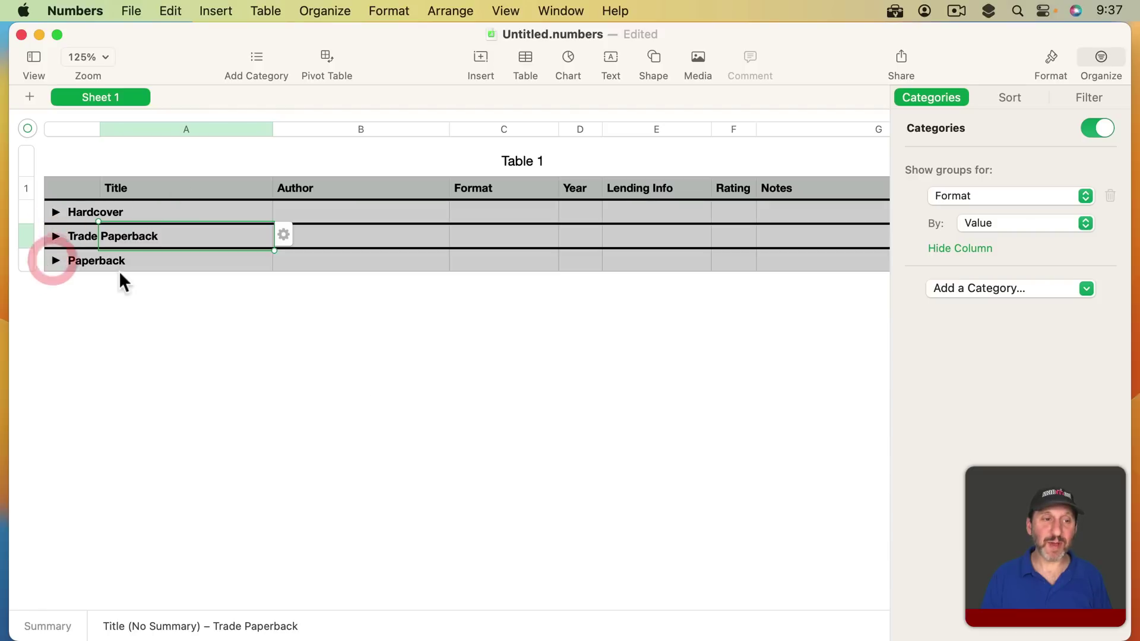
pyautogui.click(55, 261)
pyautogui.click(54, 261)
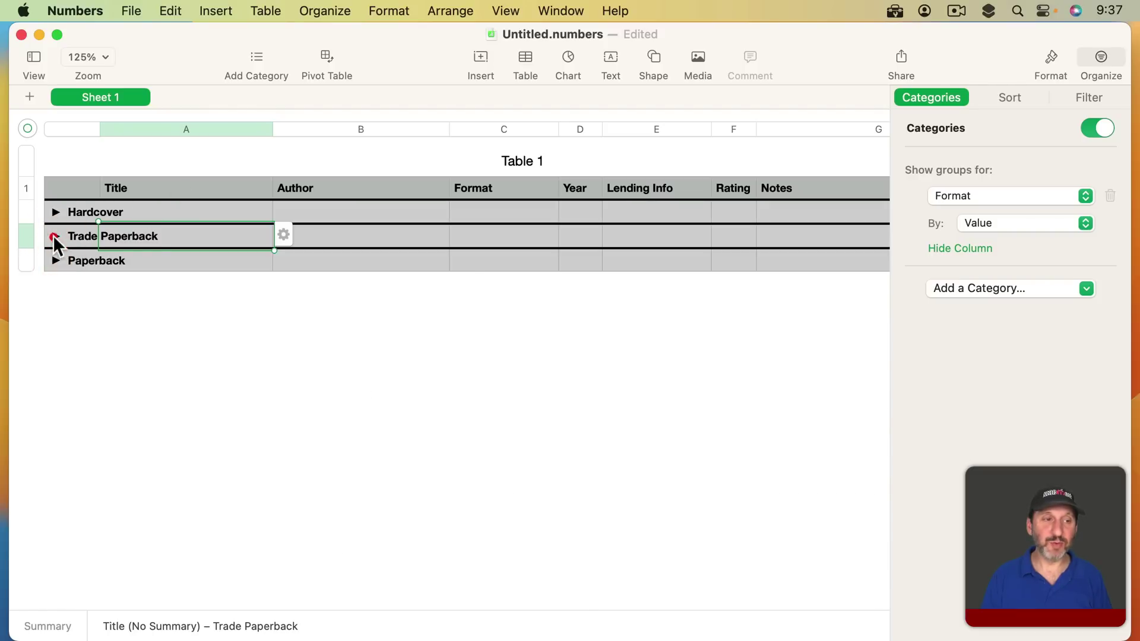
pyautogui.click(55, 235)
pyautogui.click(55, 236)
pyautogui.click(55, 212)
pyautogui.click(55, 212)
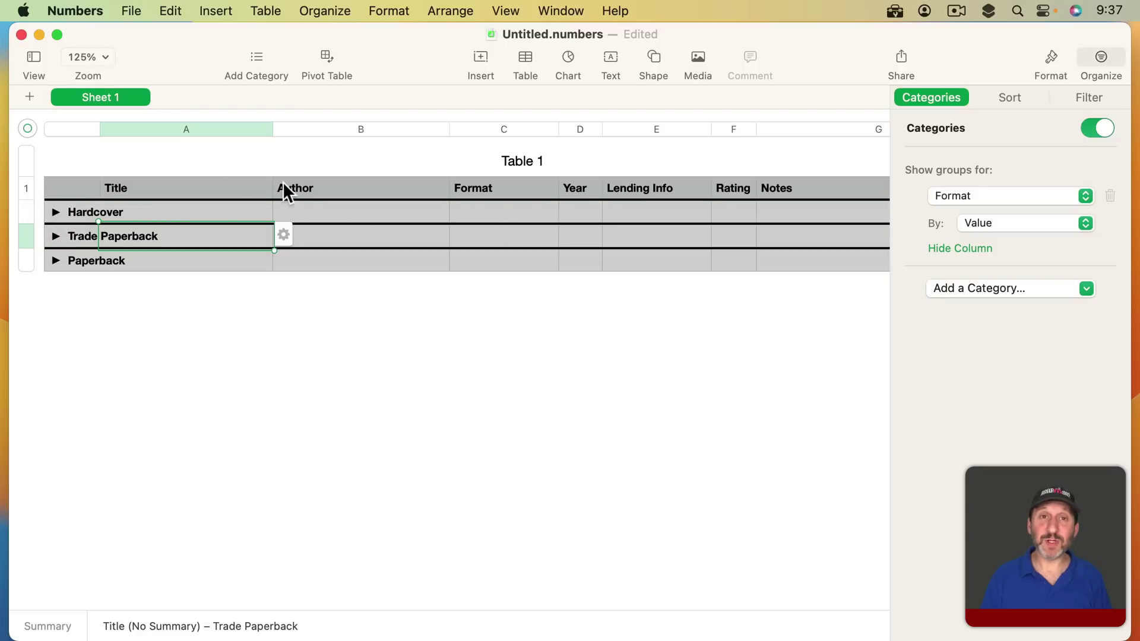
pyautogui.scroll(-1, 283, 189)
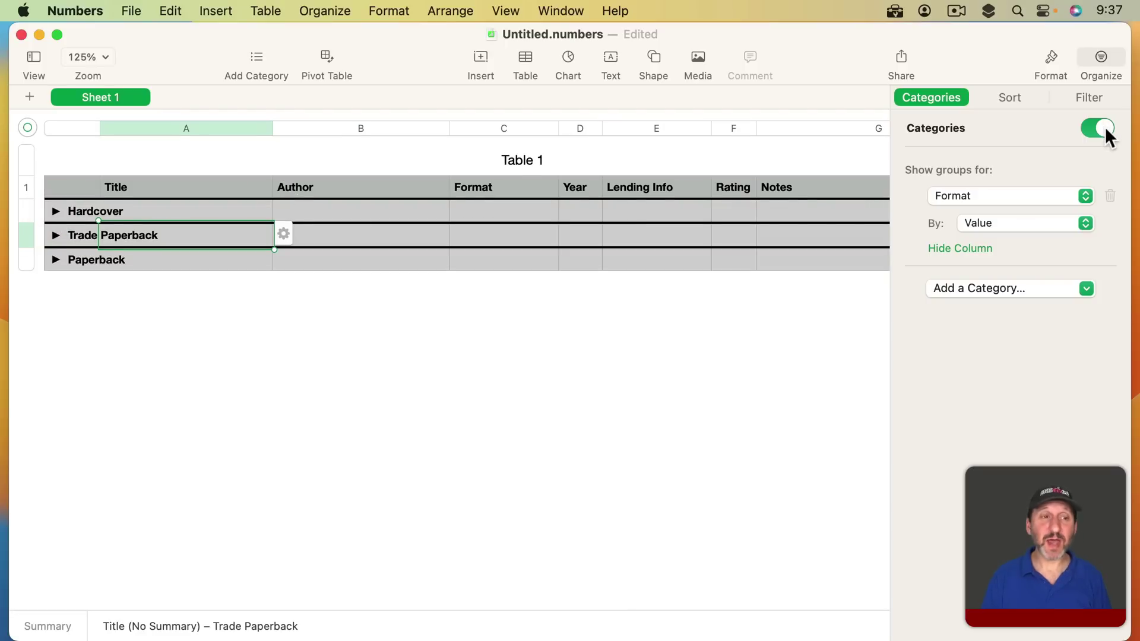
pyautogui.click(1105, 127)
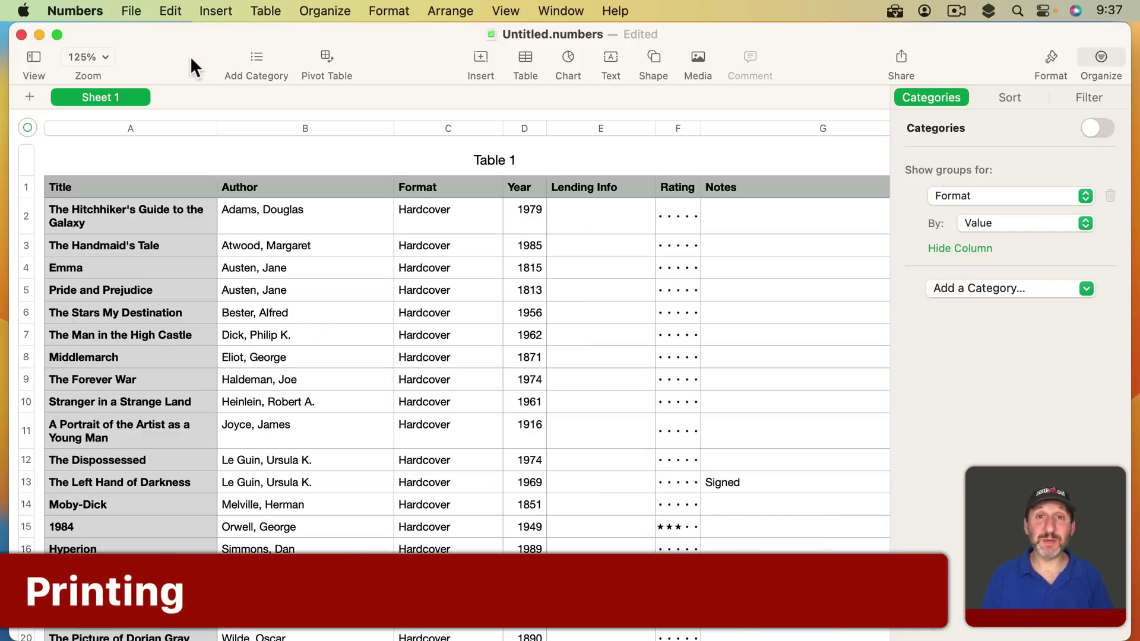
# Set the print Content Scale to 66%, review the page previews, and return to the sheet.
pyautogui.click(134, 4)
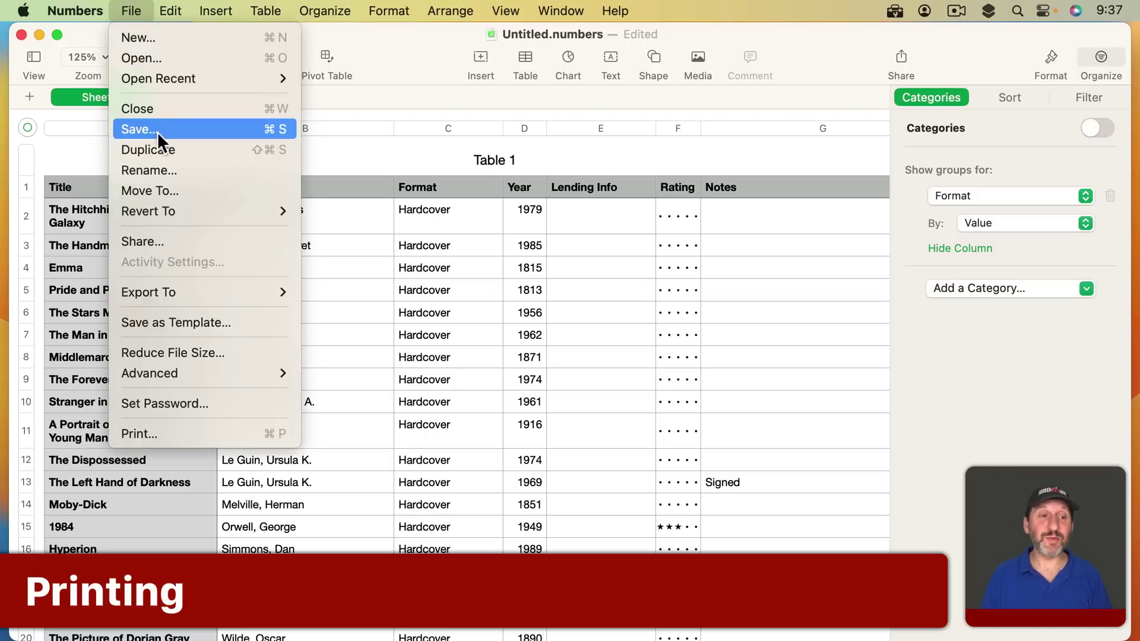
pyautogui.click(172, 434)
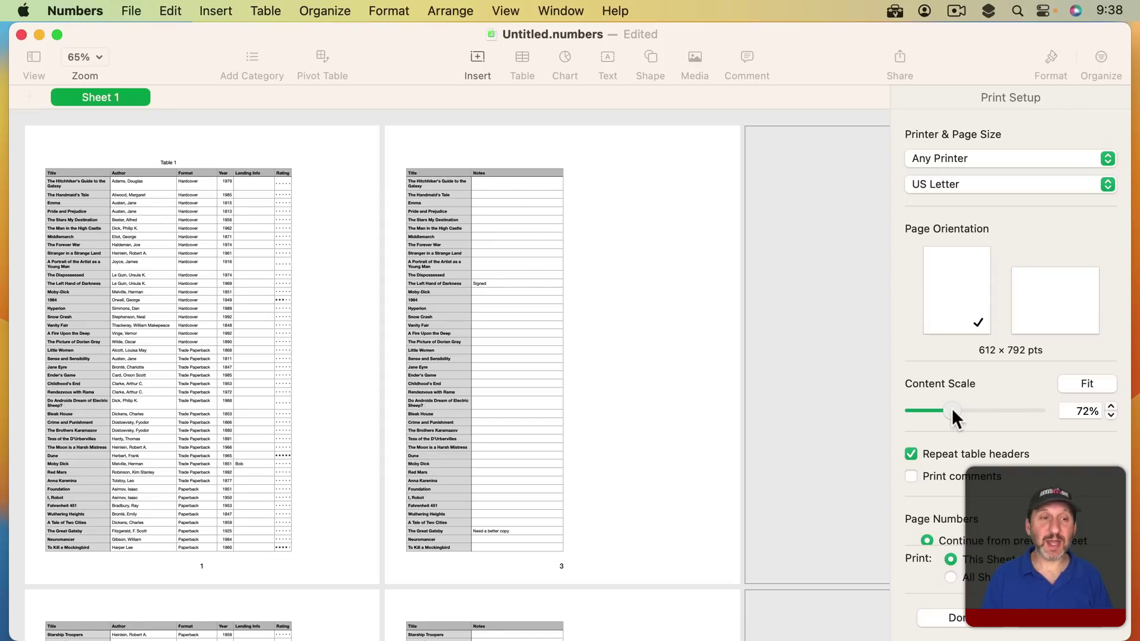
pyautogui.moveTo(953, 408); pyautogui.dragTo(946, 409)
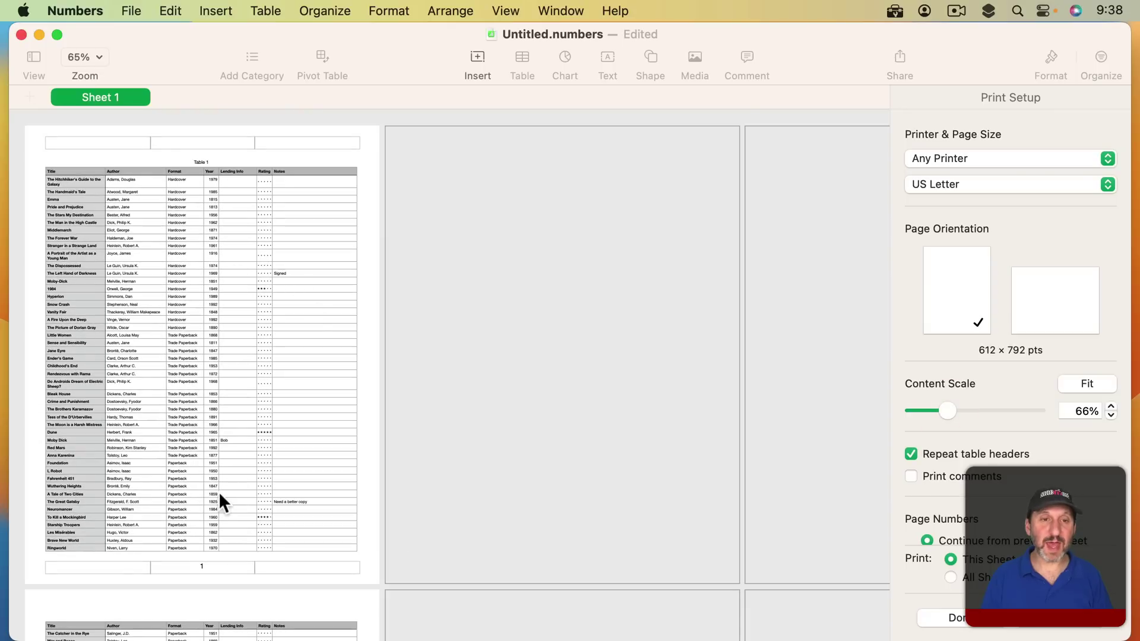
pyautogui.scroll(-7, 218, 492)
pyautogui.scroll(5, 218, 492)
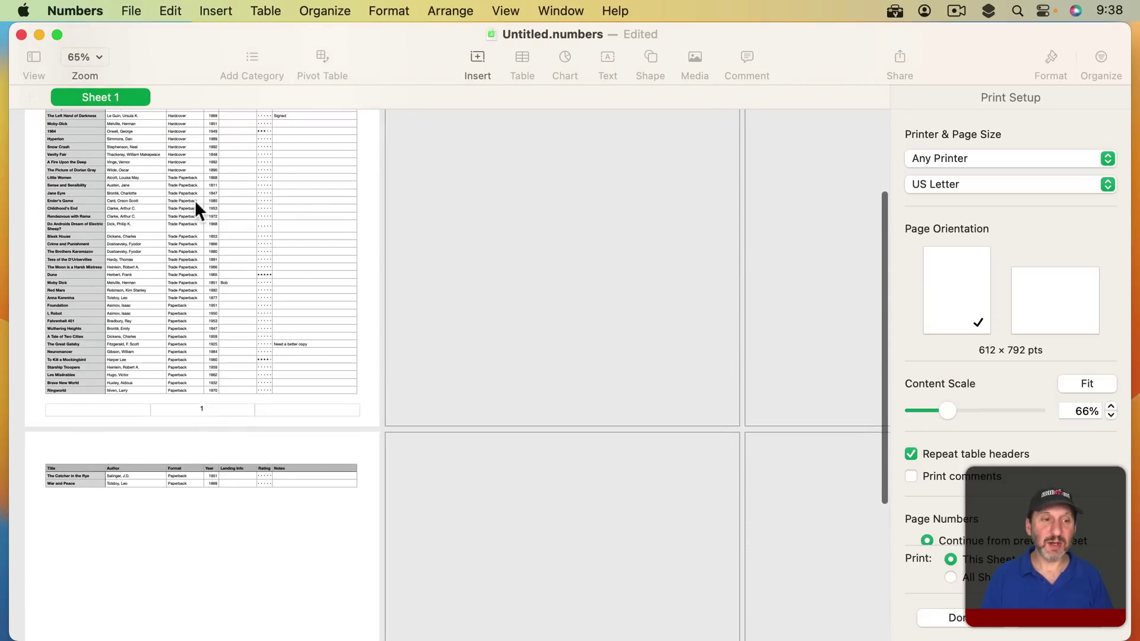
pyautogui.scroll(3, 203, 440)
pyautogui.scroll(-7, 203, 386)
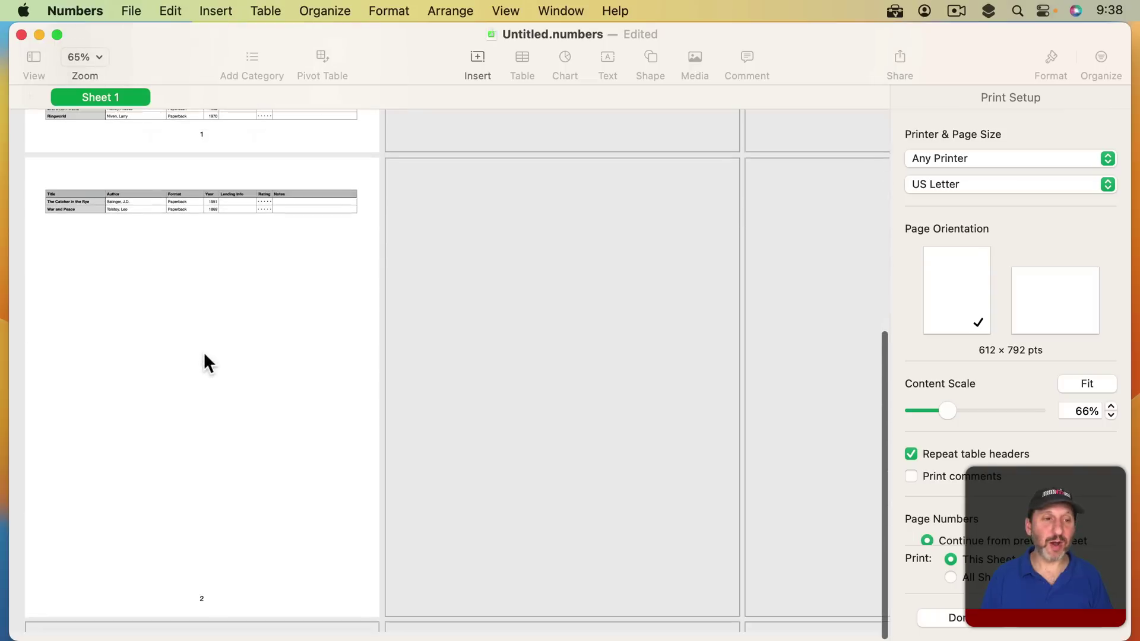
pyautogui.scroll(6, 204, 352)
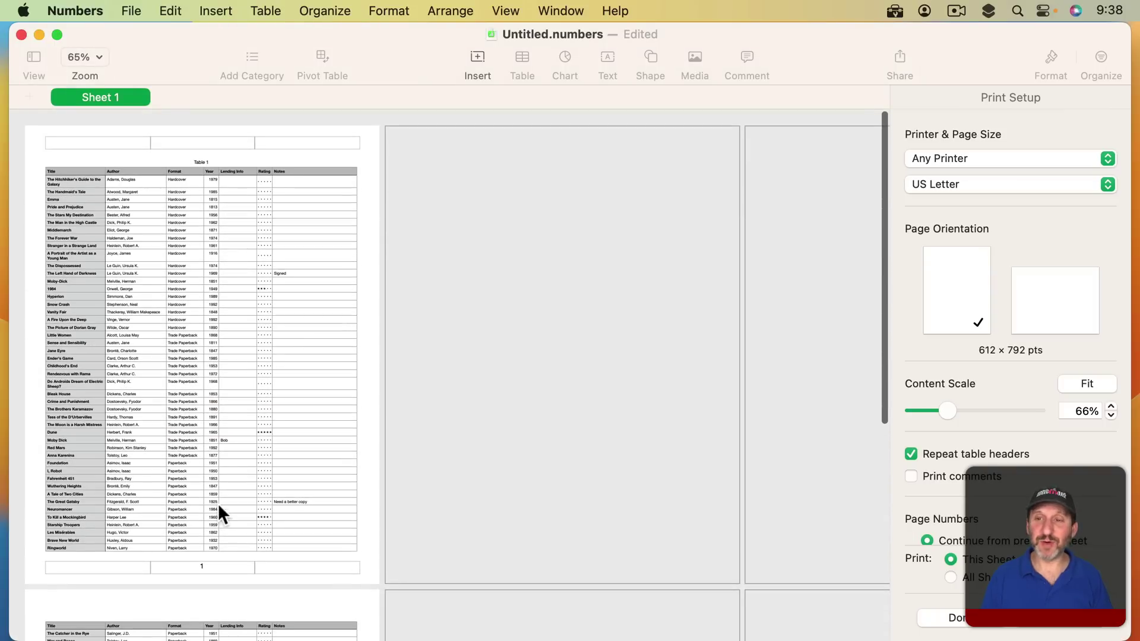
pyautogui.click(950, 618)
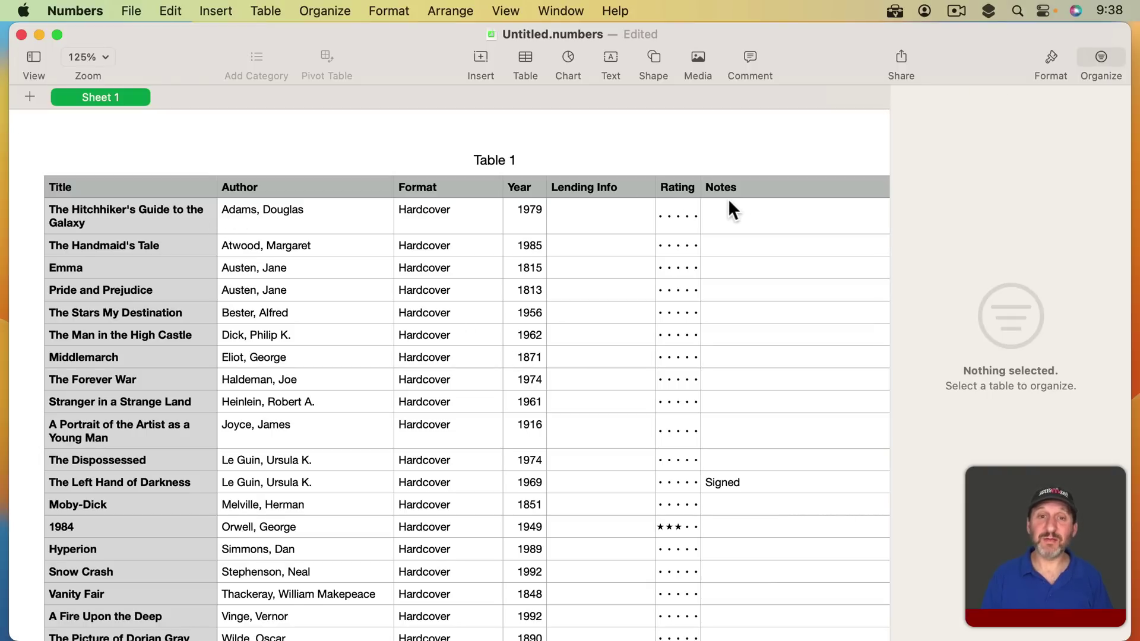
# Hide the Year, Lending Info and Rating columns (D–F).
pyautogui.click(676, 187)
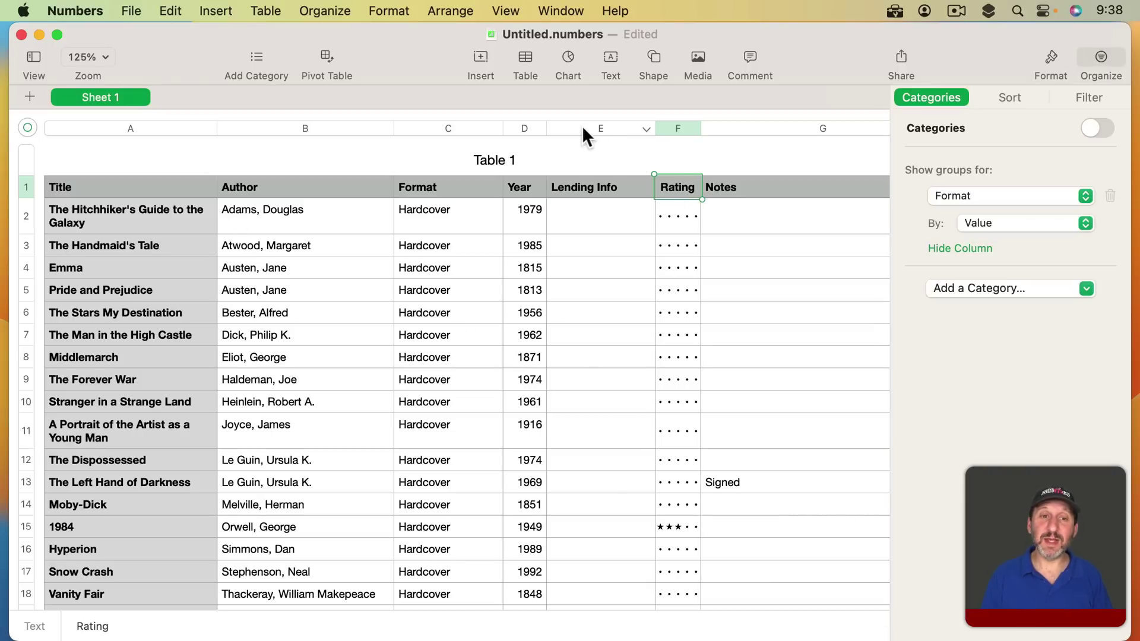
pyautogui.click(526, 128)
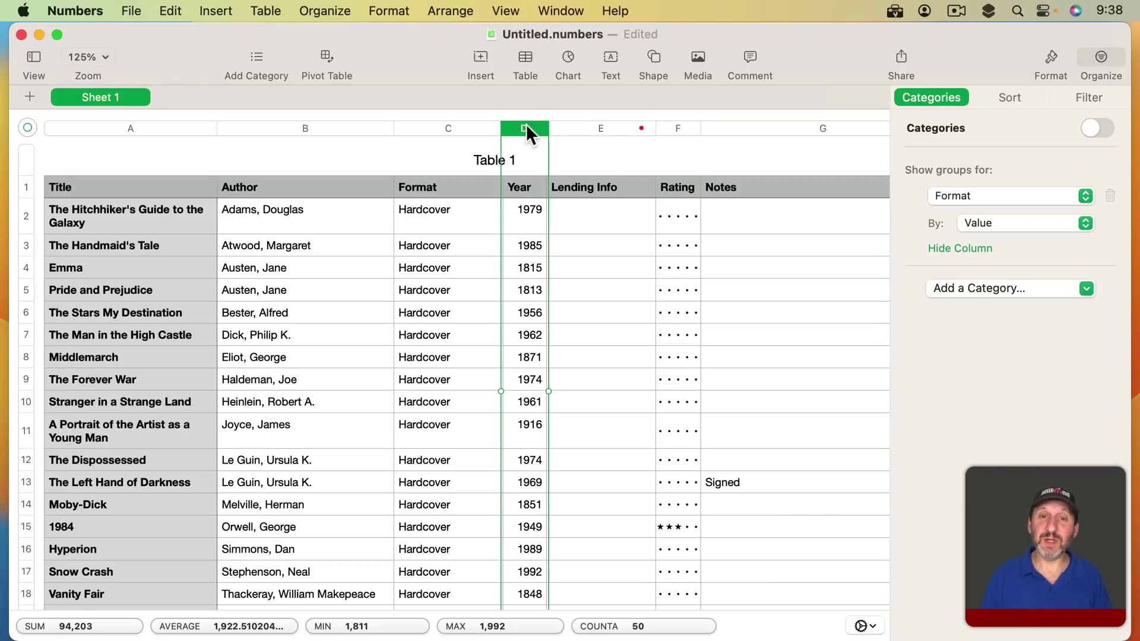
pyautogui.keyDown('shift'); pyautogui.click(678, 128); pyautogui.keyUp('shift')
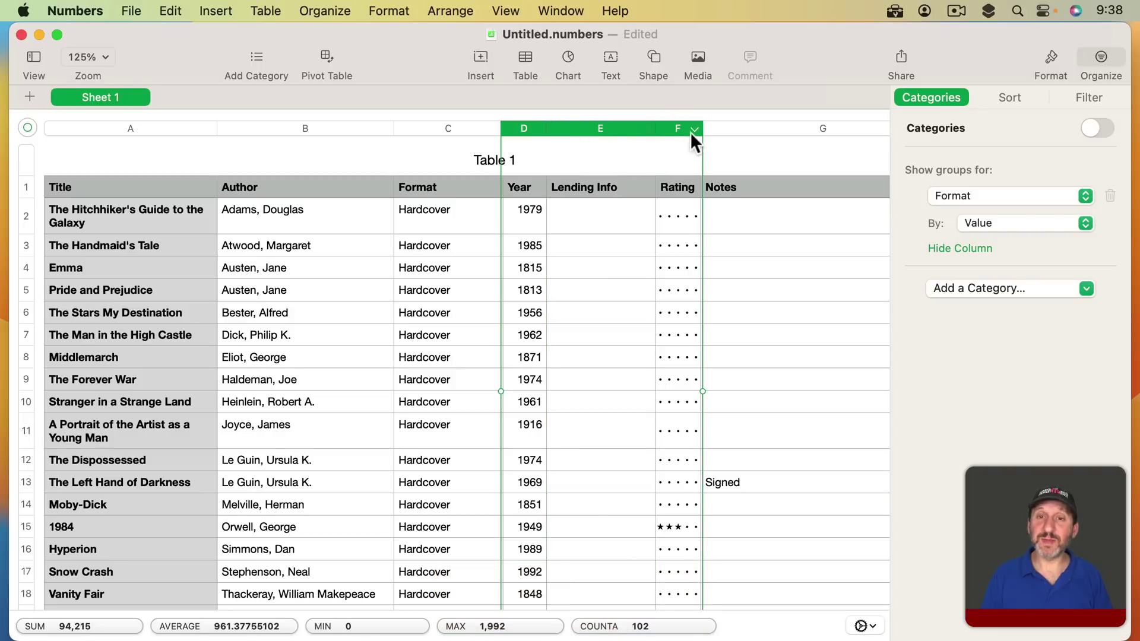
pyautogui.click(693, 129)
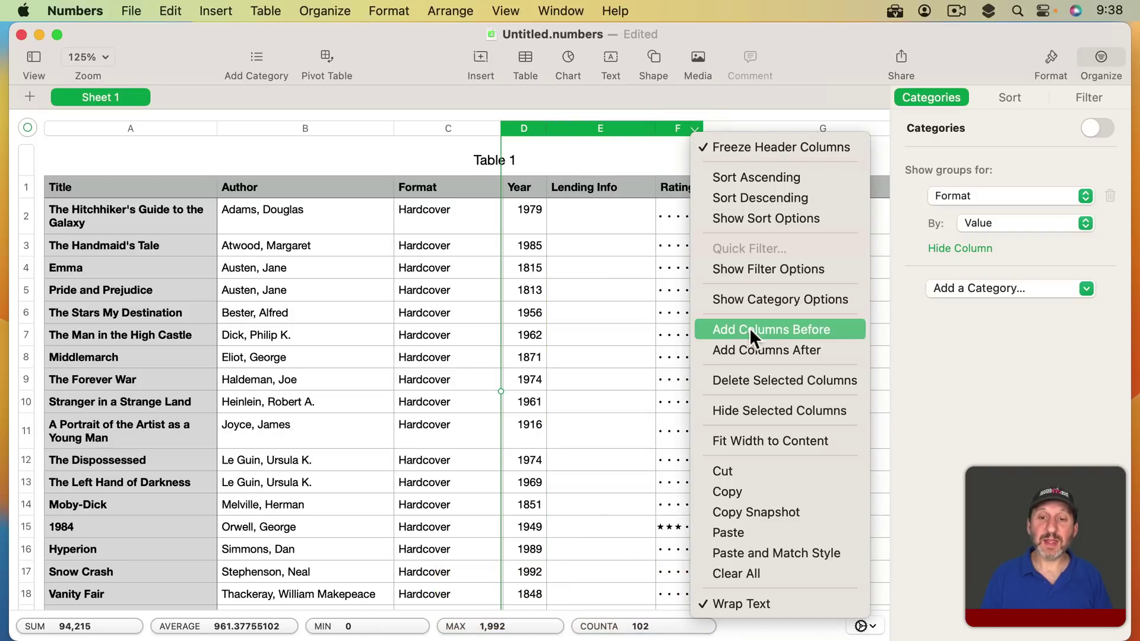
pyautogui.click(754, 409)
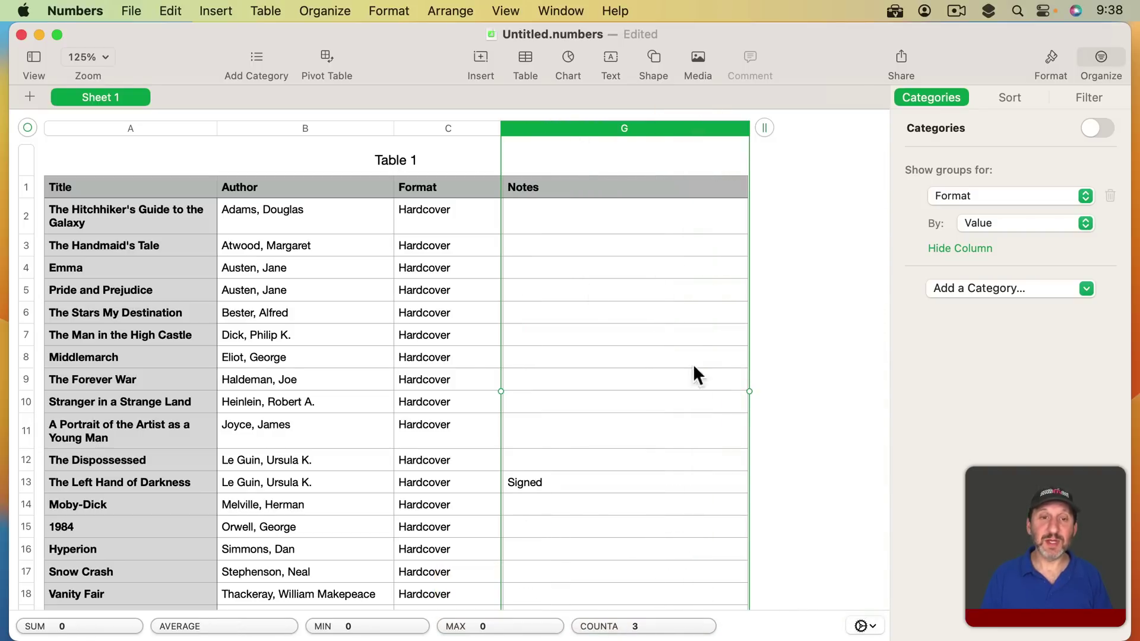
# Unhide all columns, then hide columns D through F again.
pyautogui.click(561, 186)
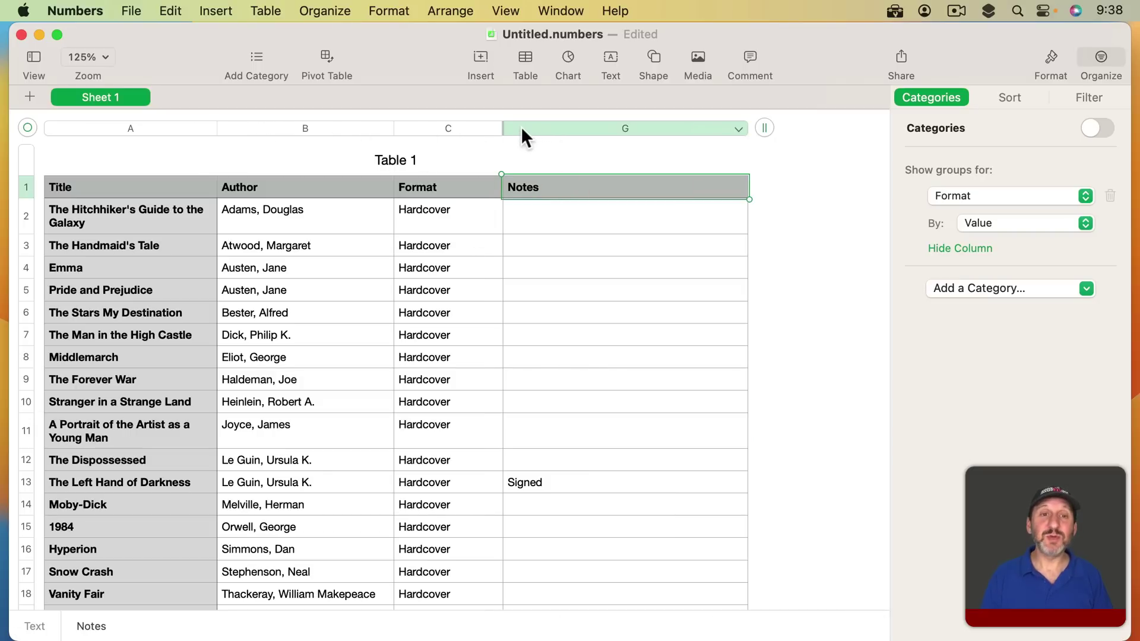
pyautogui.click(494, 129)
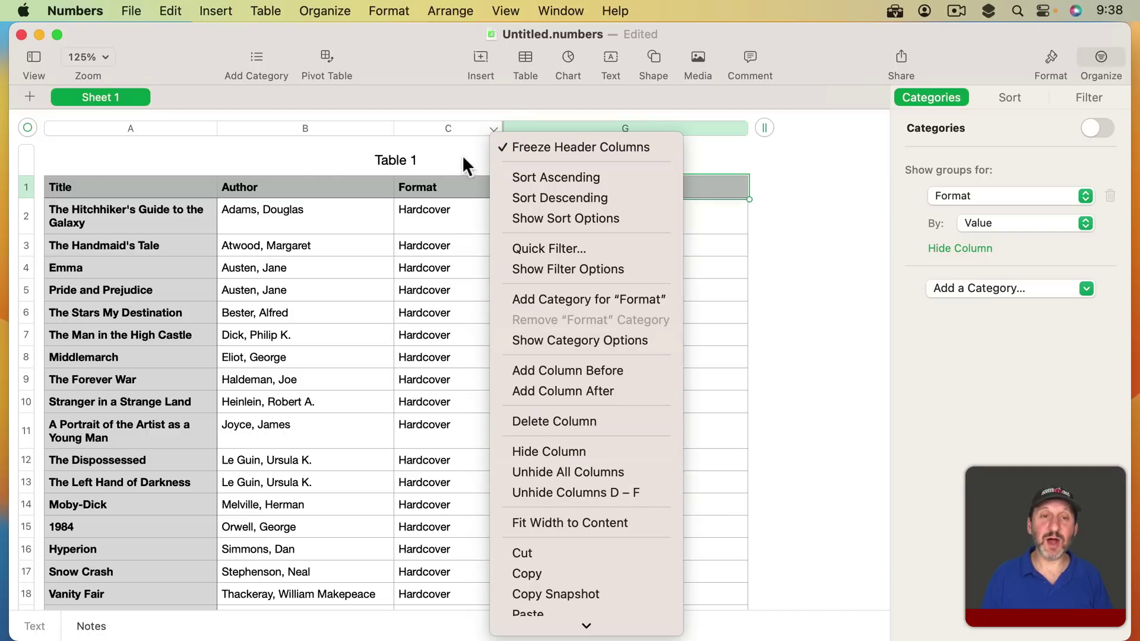
pyautogui.click(483, 134)
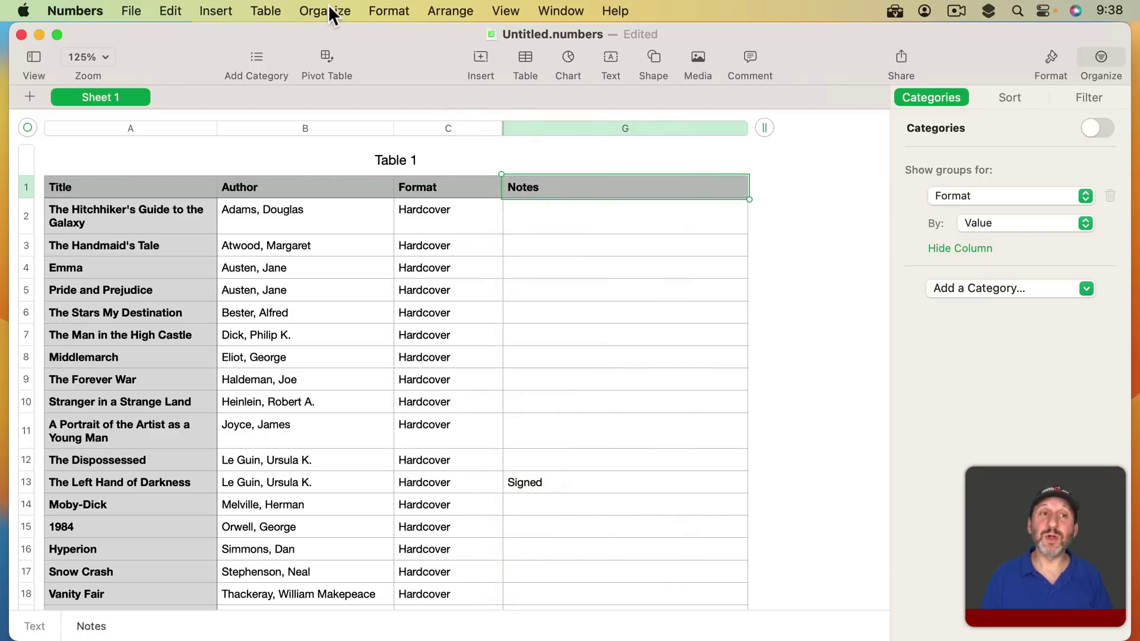
pyautogui.click(265, 10)
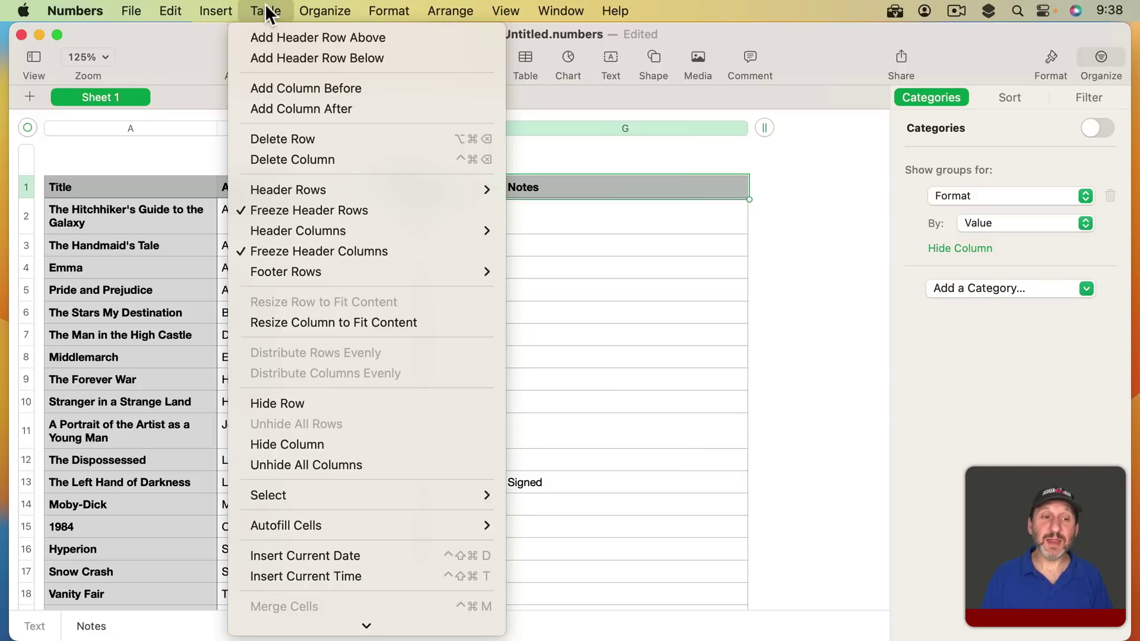
pyautogui.click(304, 462)
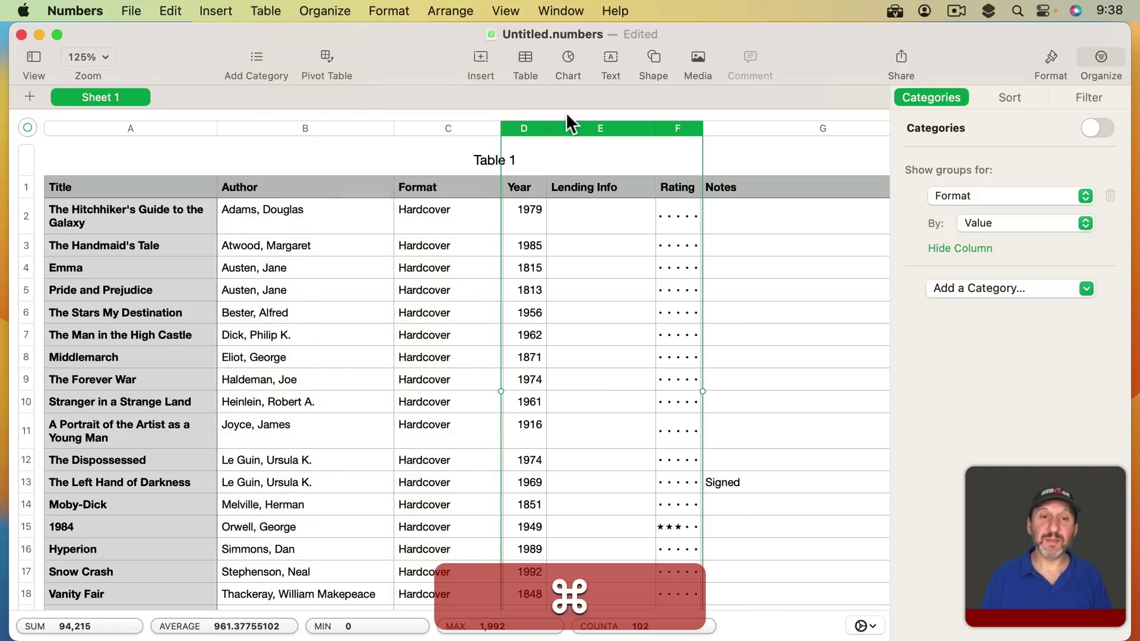
pyautogui.click(693, 127)
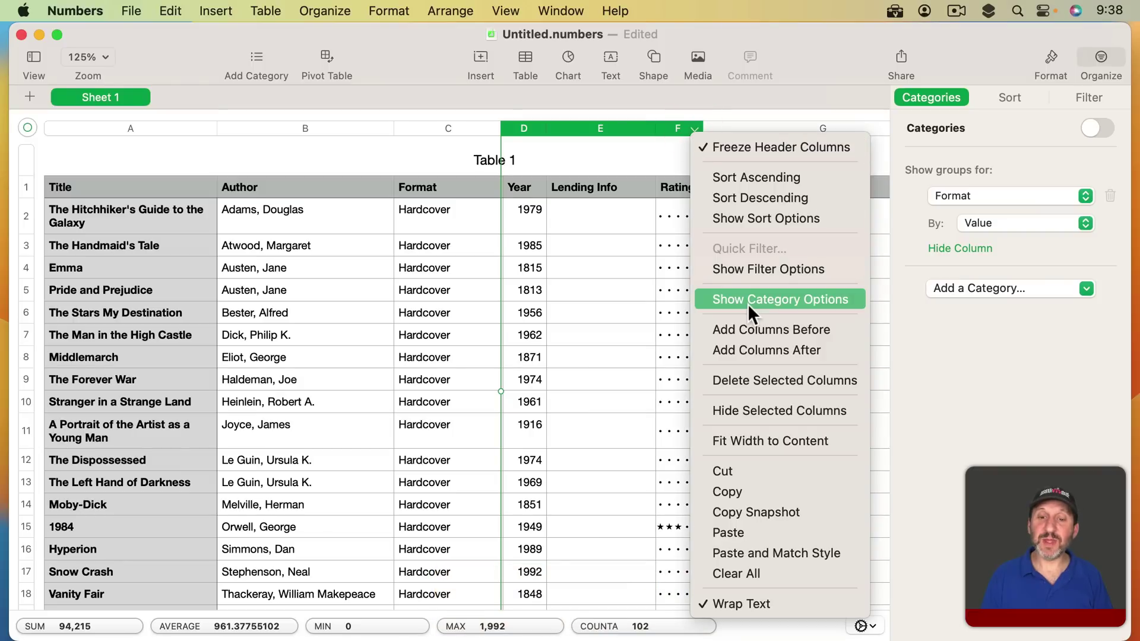
pyautogui.click(749, 411)
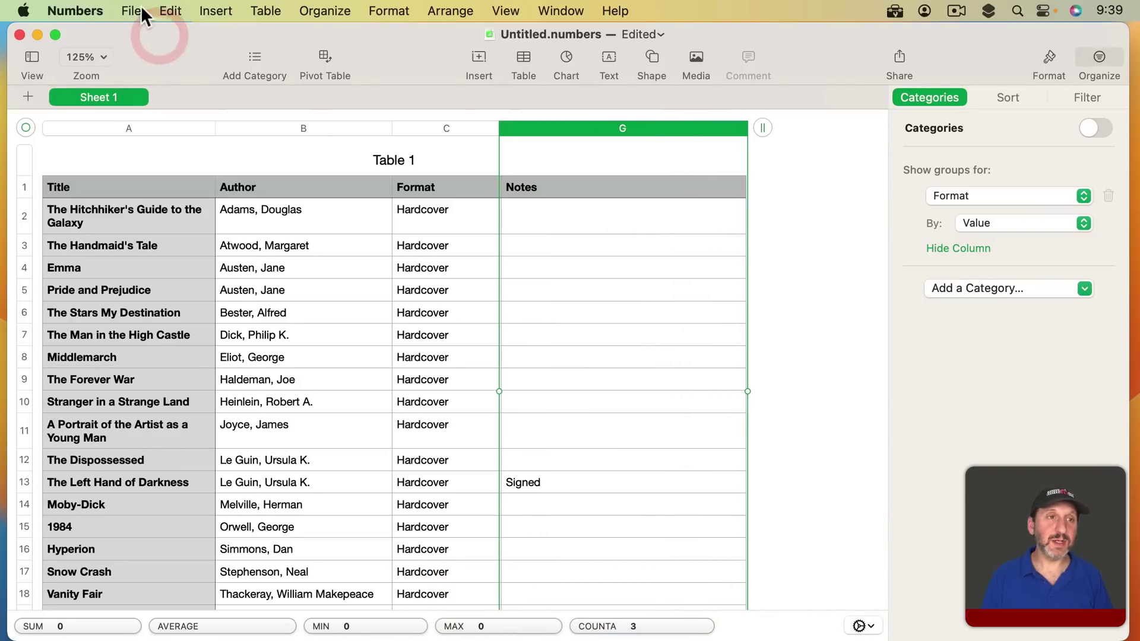
# Raise the print content scale to 74%, then rename the table title from Table 1 to 'My Books'.
pyautogui.press('super+p')
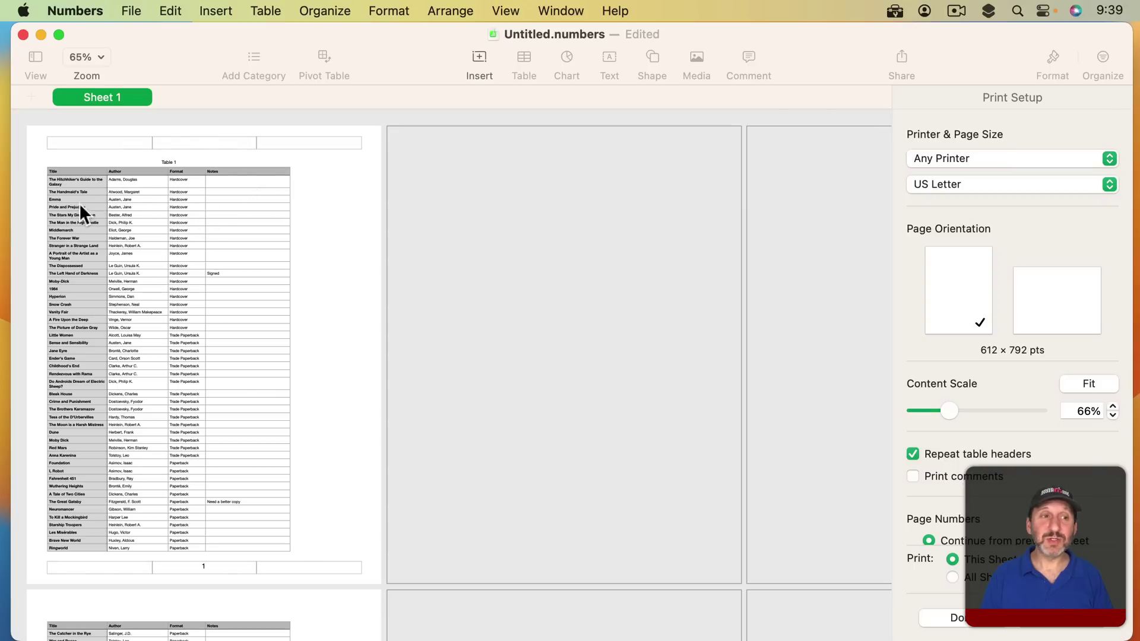
pyautogui.moveTo(946, 410); pyautogui.dragTo(963, 411)
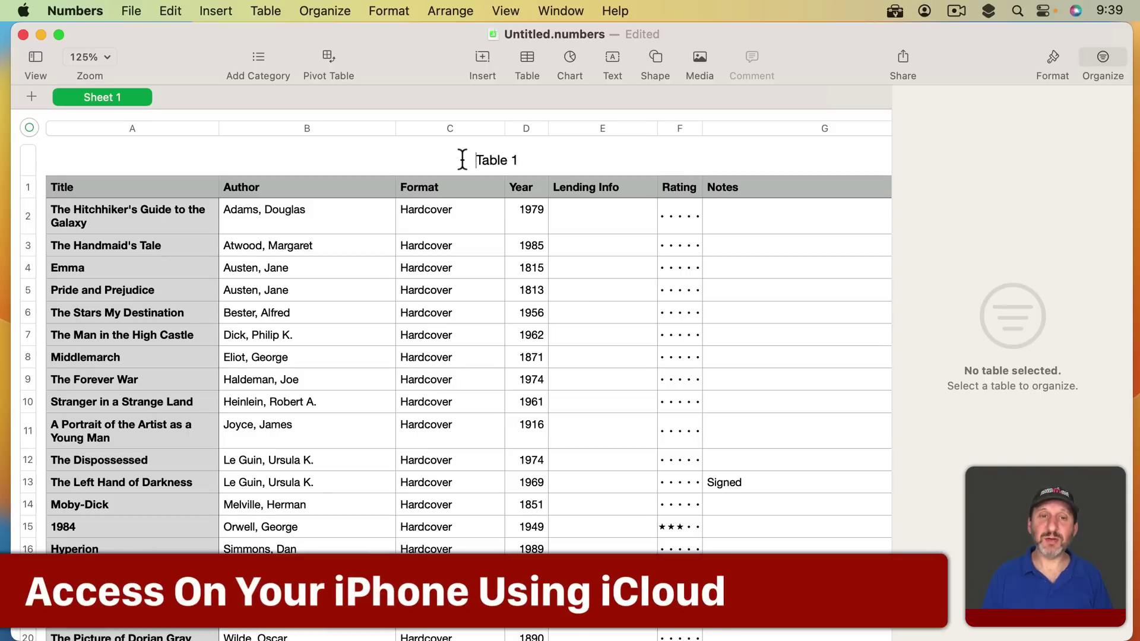
pyautogui.moveTo(462, 159); pyautogui.dragTo(550, 157)
pyautogui.write('My ')
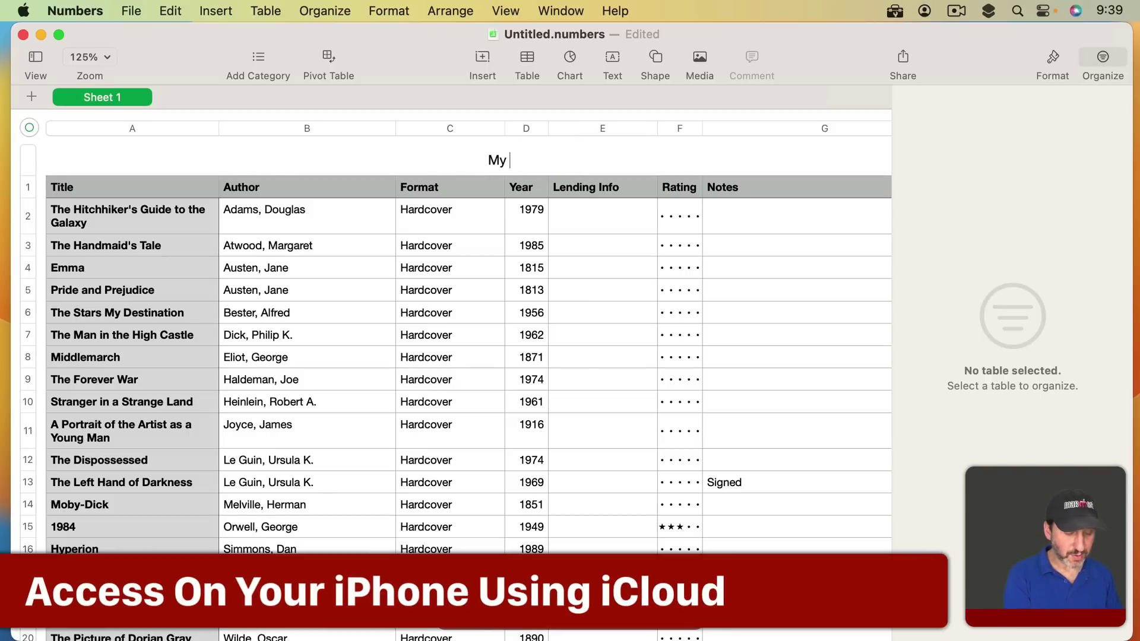
pyautogui.write('Books')
pyautogui.press('Return')
# Save the spreadsheet as 'My Books' in the Documents — iCloud folder.
pyautogui.click(130, 11)
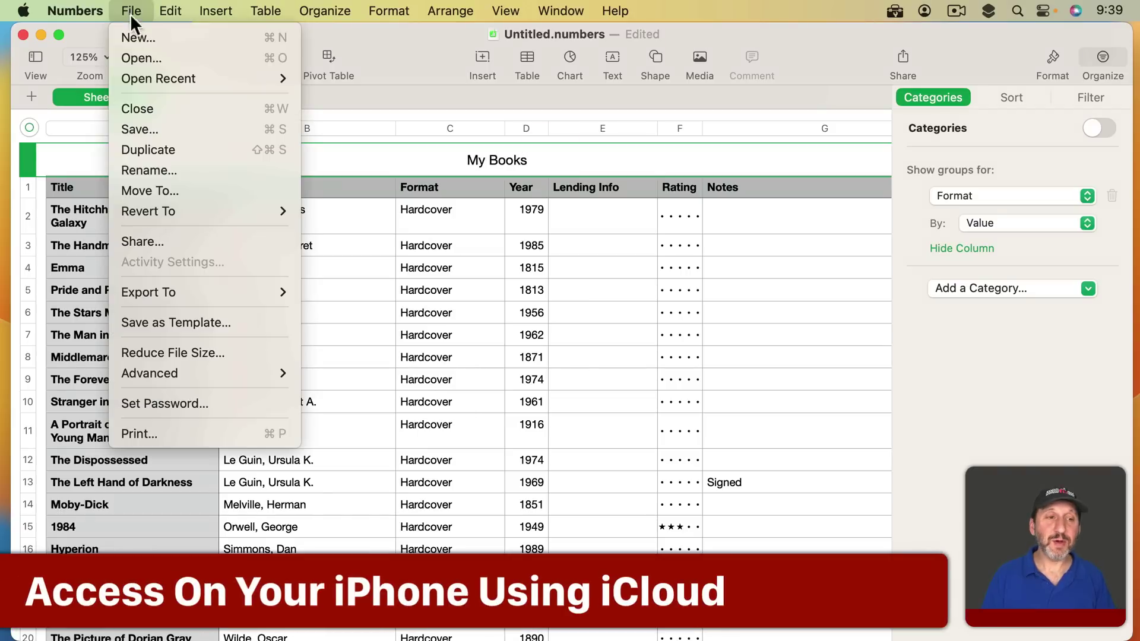
pyautogui.click(144, 126)
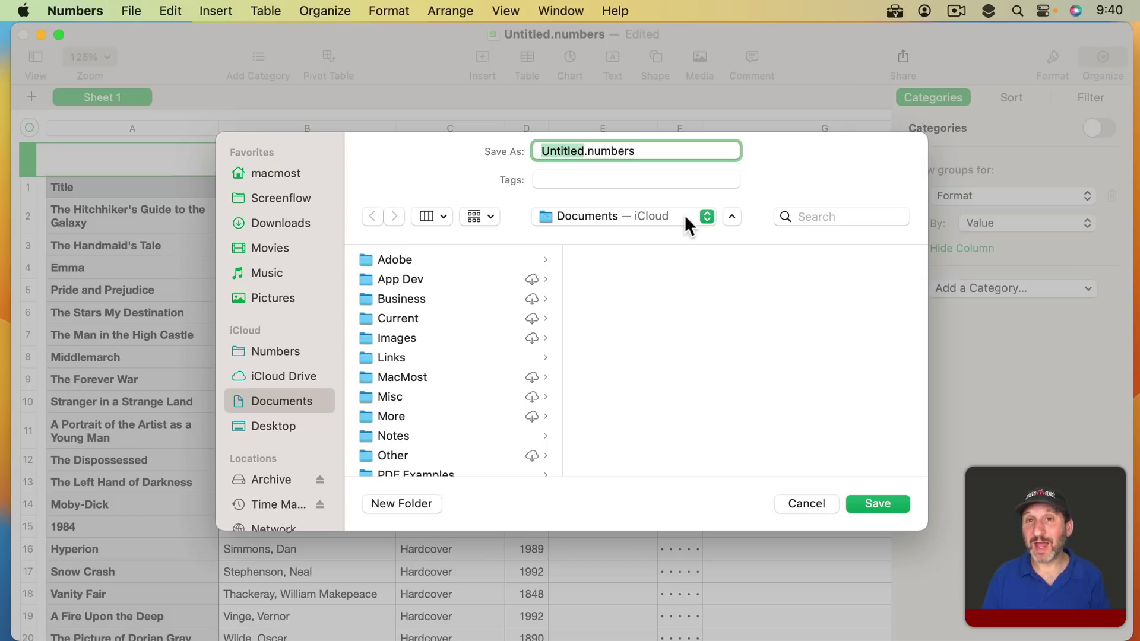
pyautogui.write('My Books')
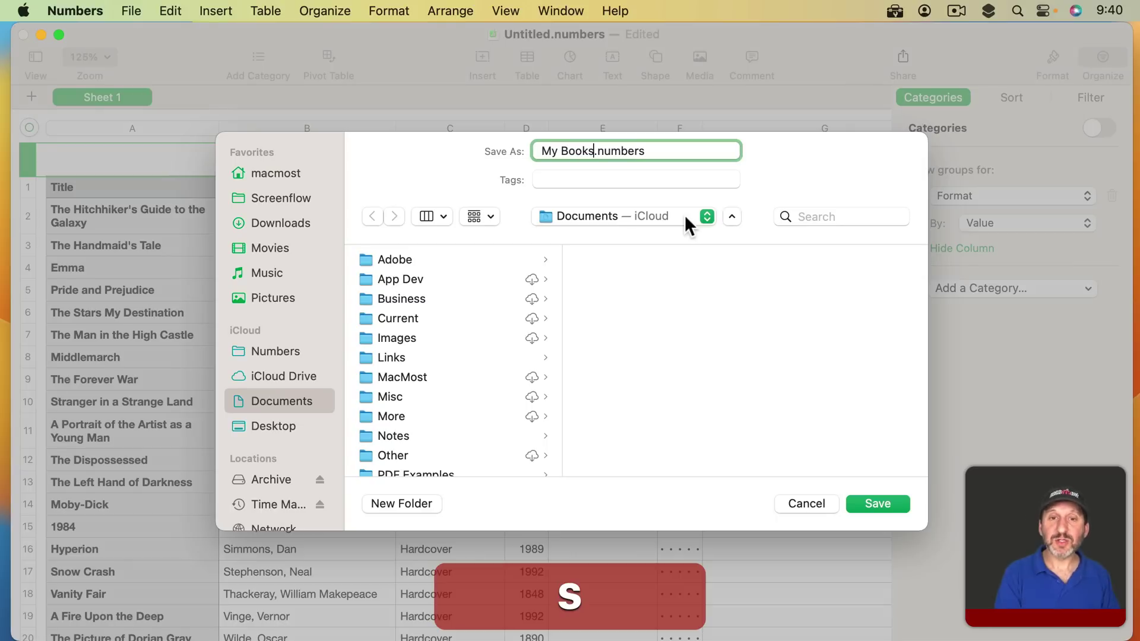
pyautogui.press('Return')
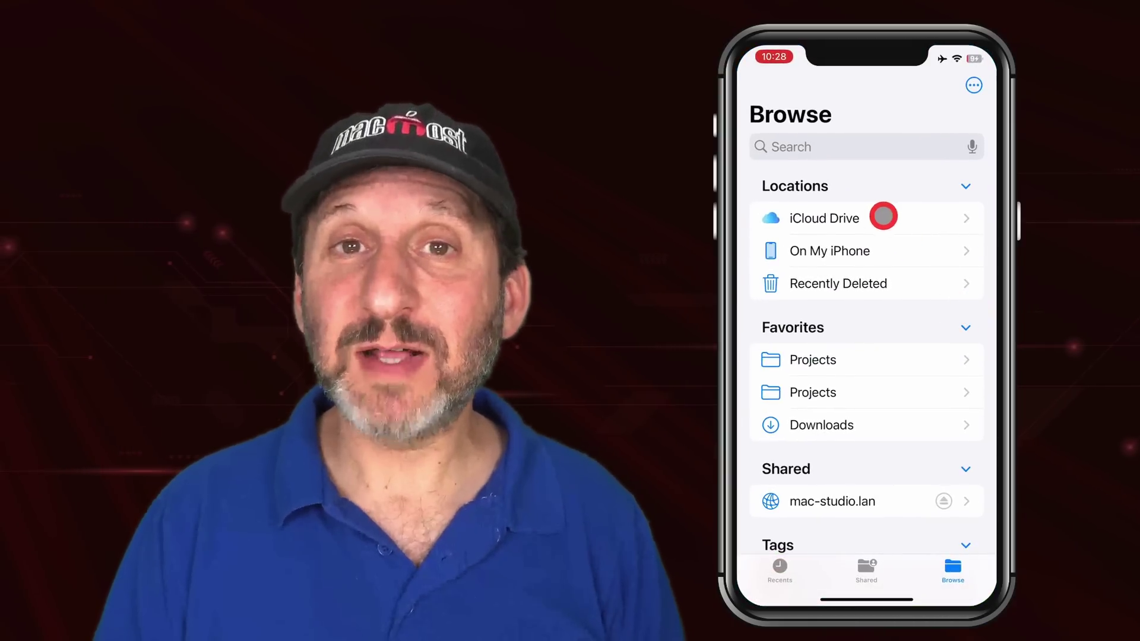
# Open My Books from iCloud Drive > Documents on the iPhone, then zoom in and scroll the book rows.
pyautogui.click(881, 216)
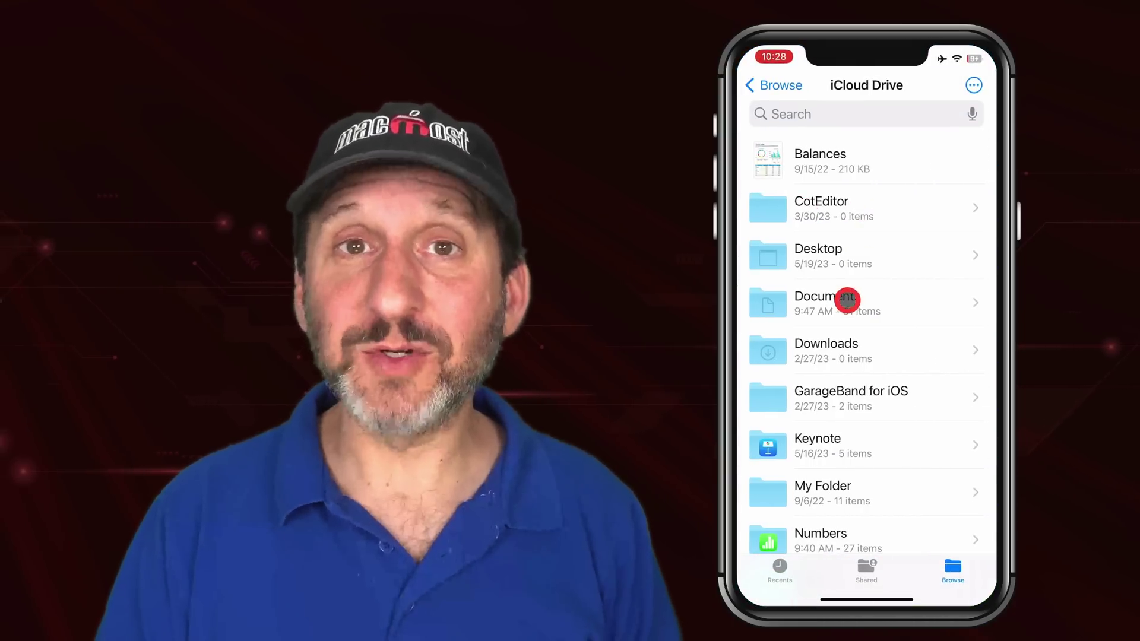
pyautogui.click(843, 299)
pyautogui.moveTo(870, 497); pyautogui.dragTo(872, 259)
pyautogui.click(823, 342)
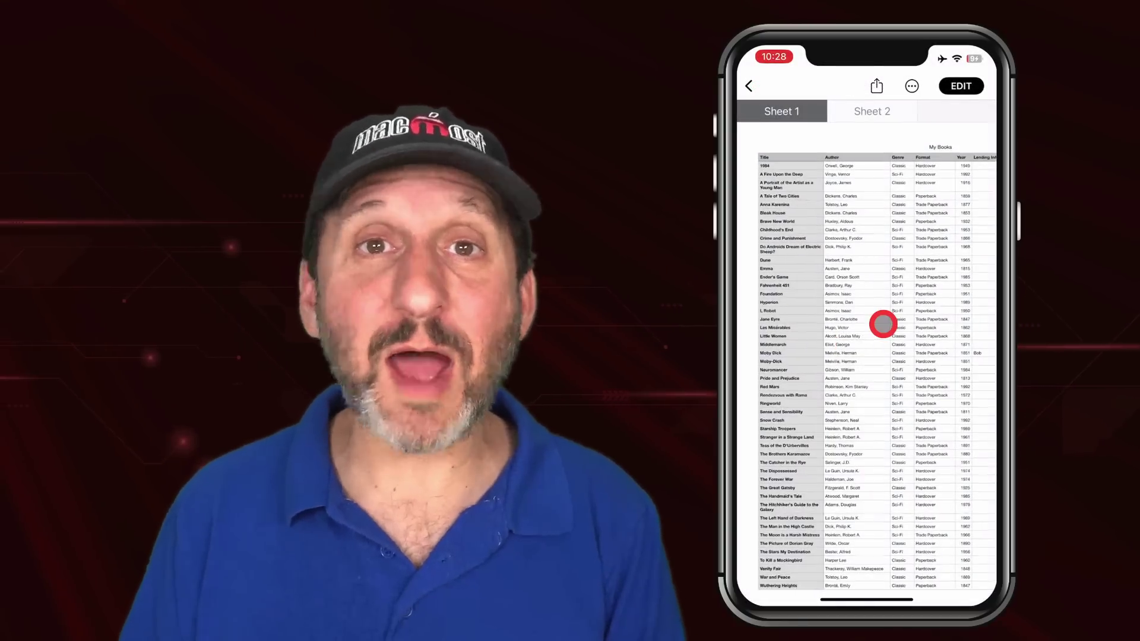
pyautogui.doubleClick(883, 323)
pyautogui.moveTo(877, 458); pyautogui.dragTo(896, 130)
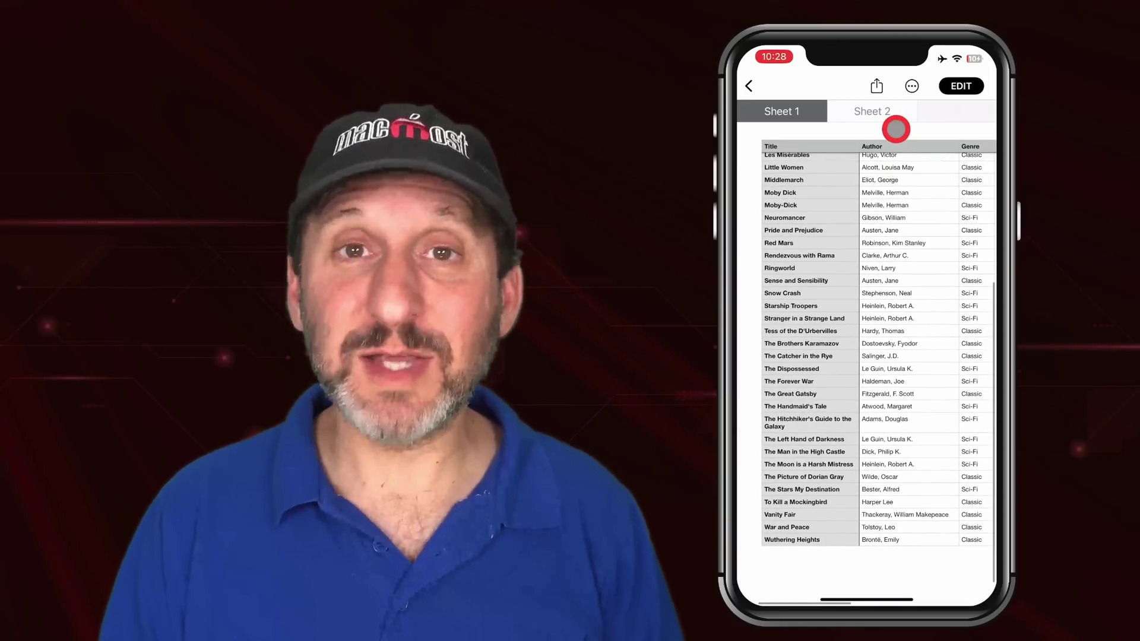